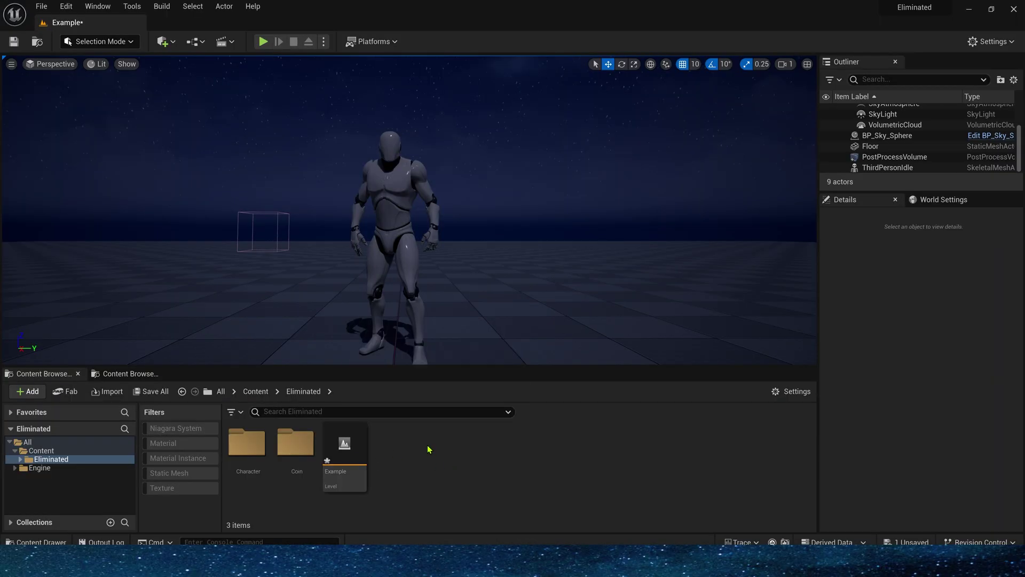
# Inspect the SM_Coin static mesh from the Coin folder at several angles and close its editor
pyautogui.doubleClick(291, 445)
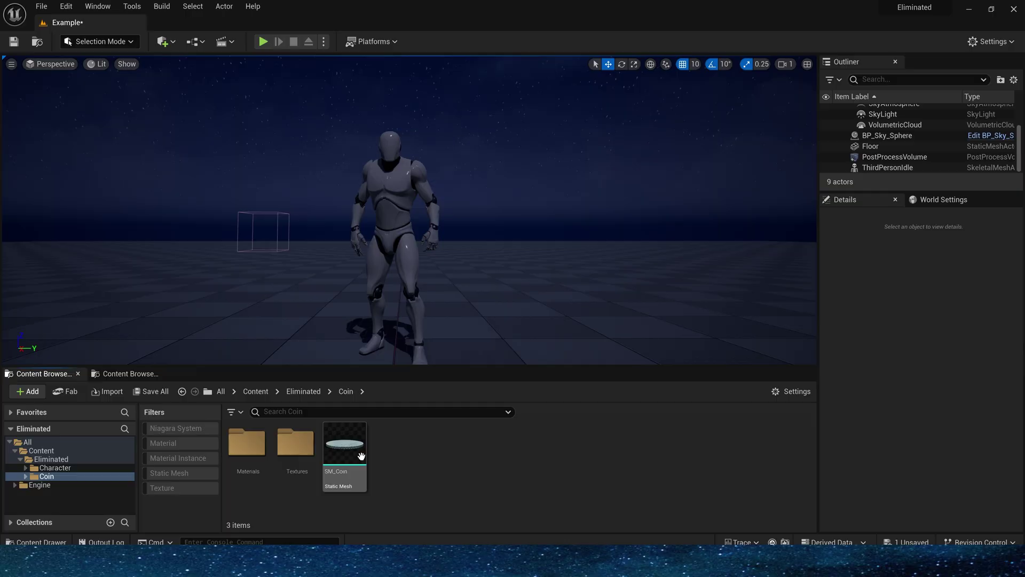
pyautogui.doubleClick(344, 446)
pyautogui.scroll(-4, 376, 293)
pyautogui.keyDown('alt'); pyautogui.moveTo(345, 271); pyautogui.dragTo(344, 374); pyautogui.keyUp('alt')
pyautogui.scroll(-5, 344, 272)
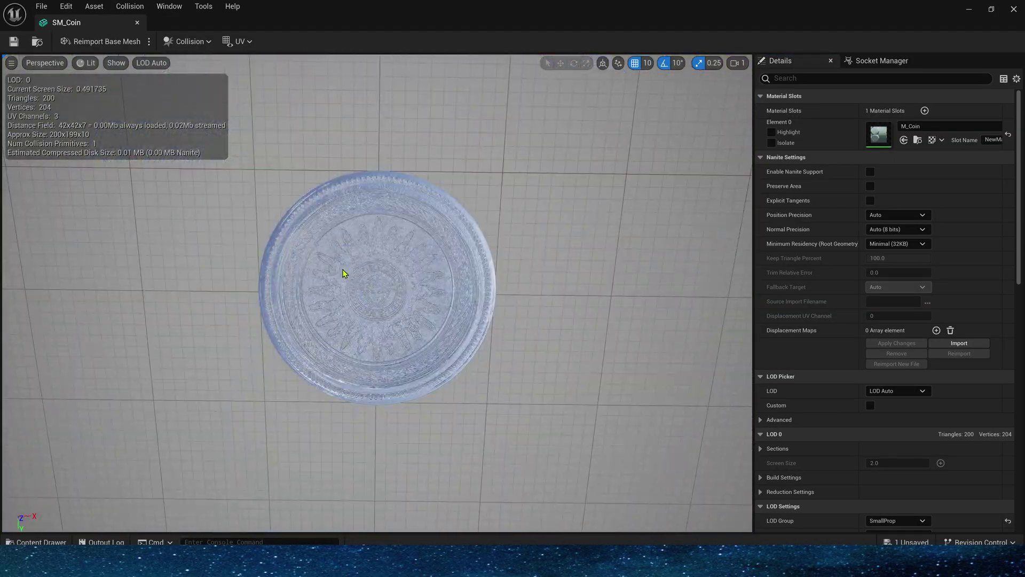
pyautogui.moveTo(344, 271)
pyautogui.keyDown('alt'); pyautogui.mouseDown()
pyautogui.moveTo(344, 202)
pyautogui.moveTo(343, 270)
pyautogui.mouseUp(); pyautogui.keyUp('alt')
pyautogui.keyDown('alt'); pyautogui.moveTo(526, 224); pyautogui.dragTo(475, 224); pyautogui.keyUp('alt')
pyautogui.scroll(3, 393, 289)
pyautogui.moveTo(394, 289); pyautogui.dragTo(381, 296)
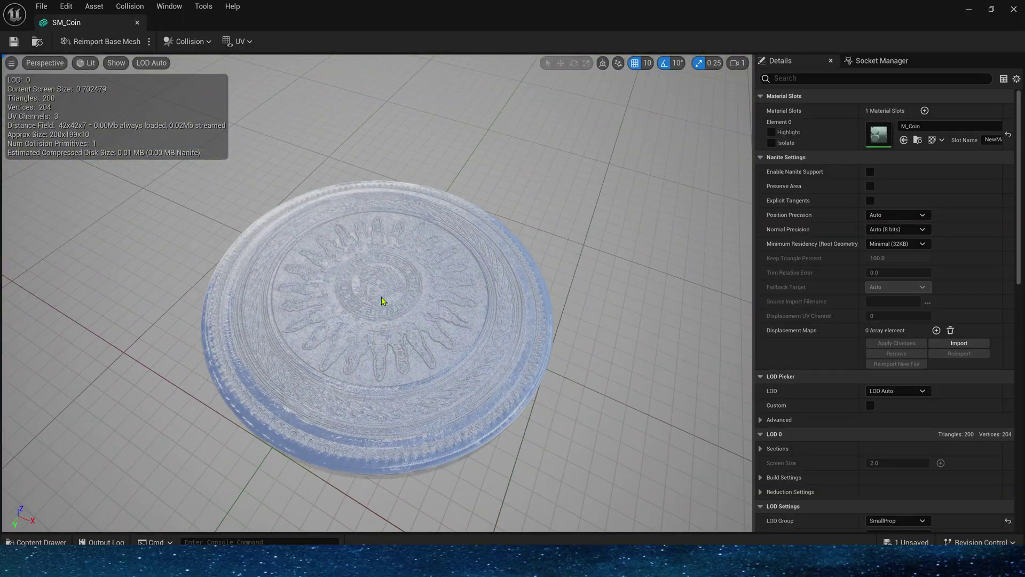
pyautogui.click(1013, 10)
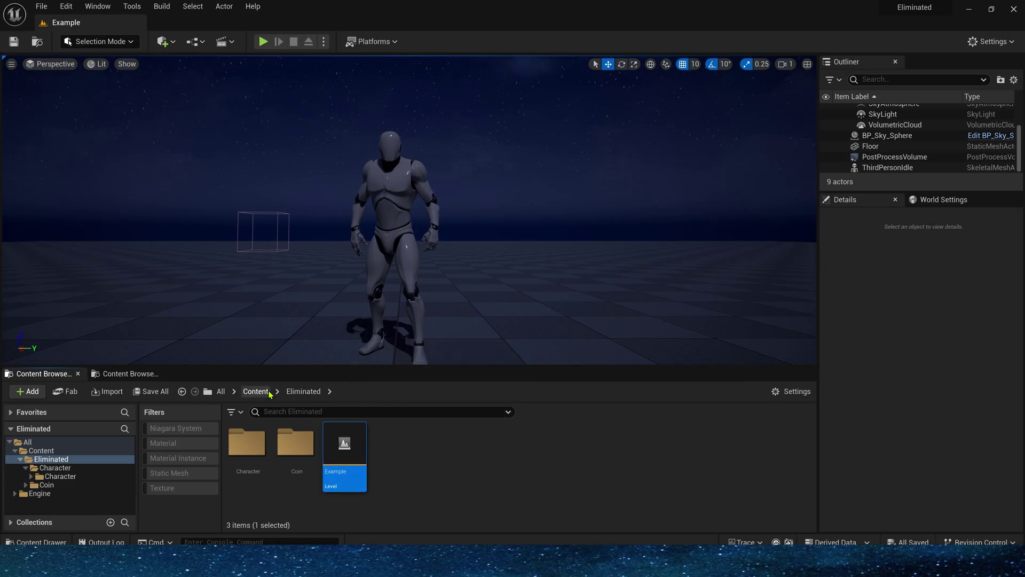
# Browse the nested Character folders to review their contents and return to the Eliminated folder
pyautogui.doubleClick(246, 442)
pyautogui.doubleClick(246, 442)
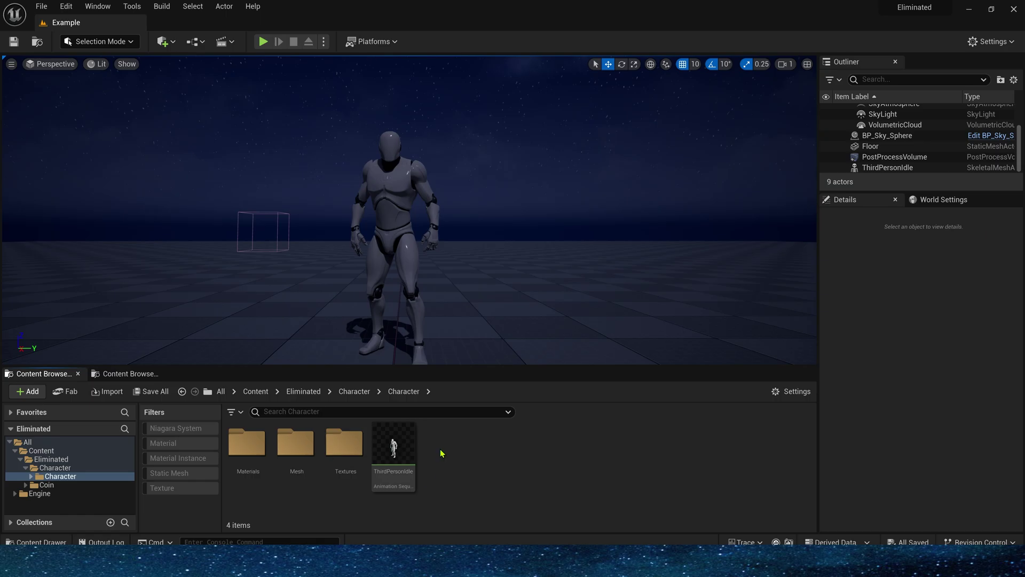
pyautogui.moveTo(388, 448)
pyautogui.click(354, 391)
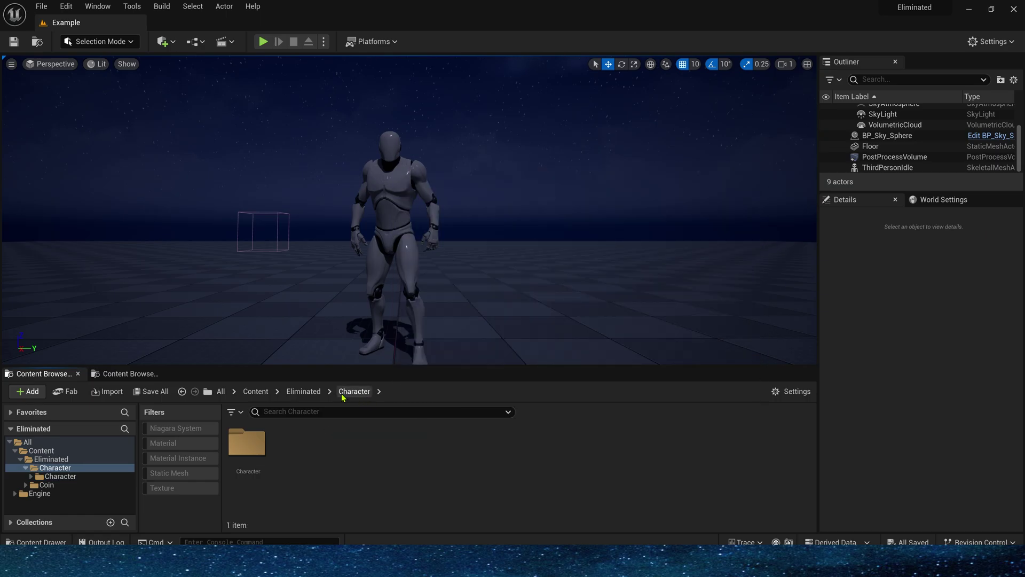
pyautogui.click(304, 391)
# Create a Niagara system from an Empty emitter in the Eliminated folder and name it NS_Eliminated
pyautogui.rightClick(436, 466)
pyautogui.click(488, 227)
pyautogui.click(515, 367)
pyautogui.click(607, 415)
pyautogui.click(557, 433)
pyautogui.write('NS_')
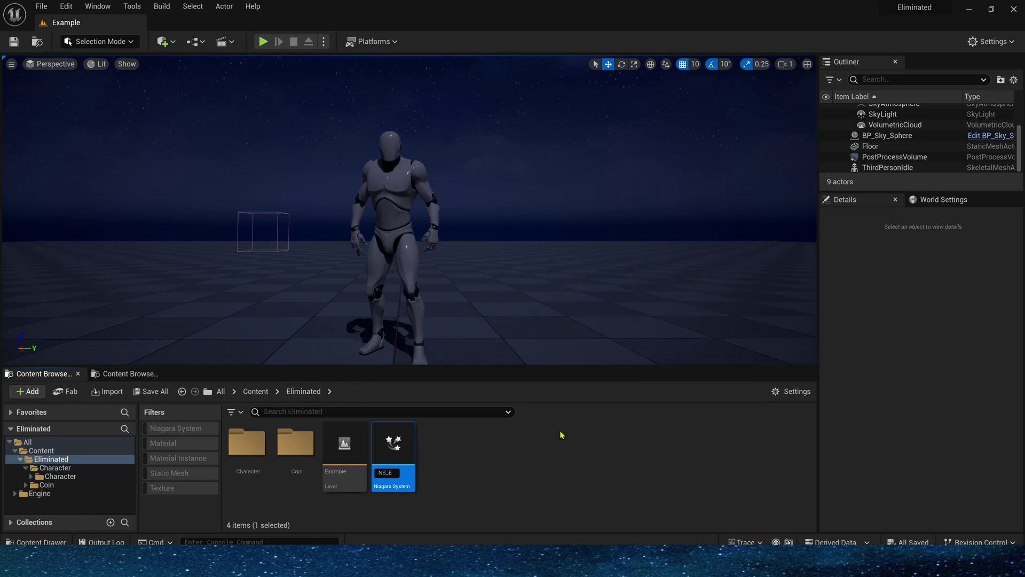
pyautogui.write('Eliminated')
pyautogui.press('Return')
# Open NS_Eliminated for editing and rename its Empty emitter as Coin
pyautogui.doubleClick(394, 443)
pyautogui.doubleClick(526, 151)
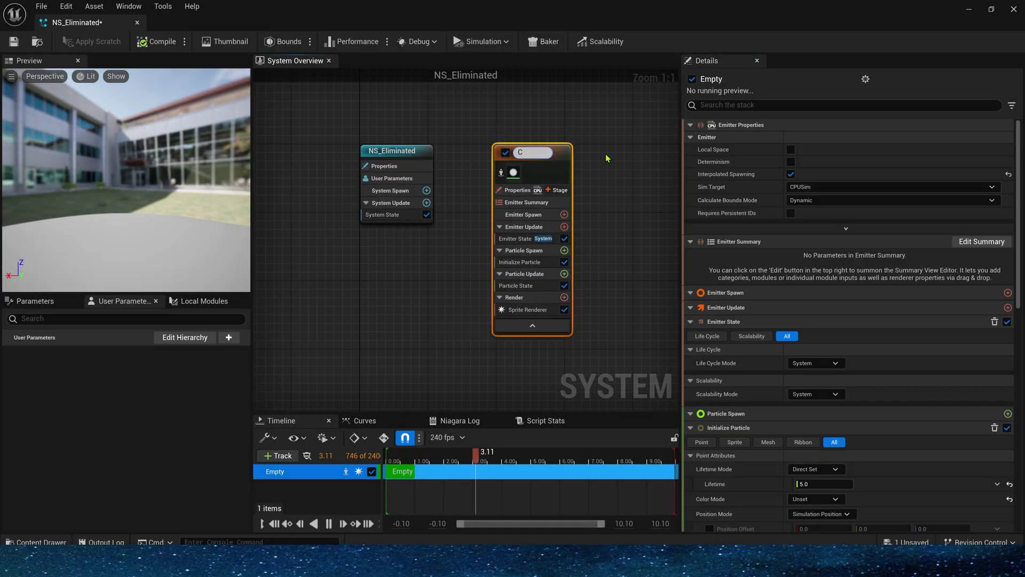
pyautogui.write('Coin')
pyautogui.press('Return')
# Replace the Coin emitter's Sprite Renderer with a Mesh Renderer
pyautogui.click(527, 307)
pyautogui.press('Delete')
pyautogui.click(564, 294)
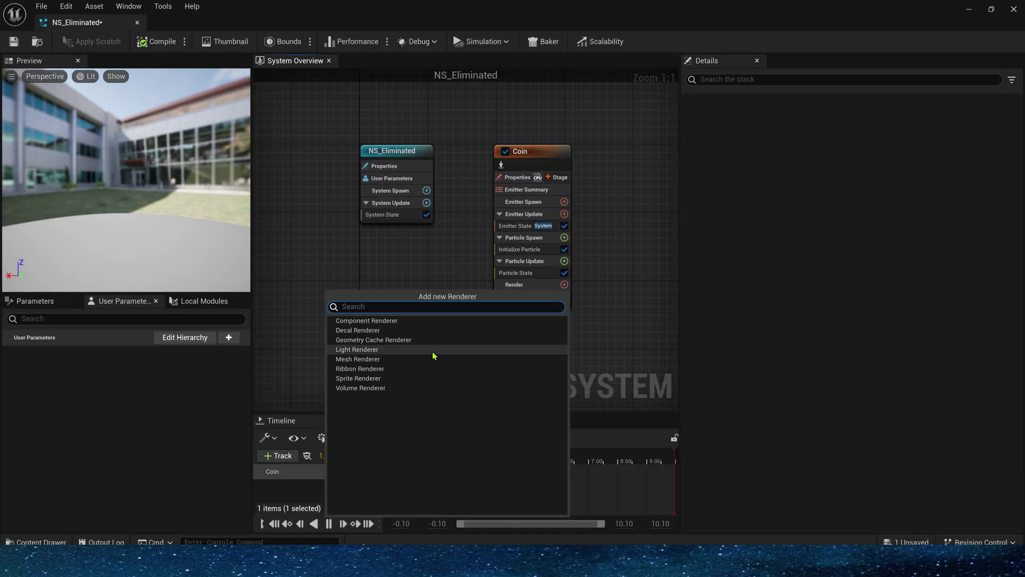
pyautogui.click(398, 358)
# Assign the SM_Coin static mesh from the Coin folder to the Mesh Renderer and save the Niagara system
pyautogui.click(690, 151)
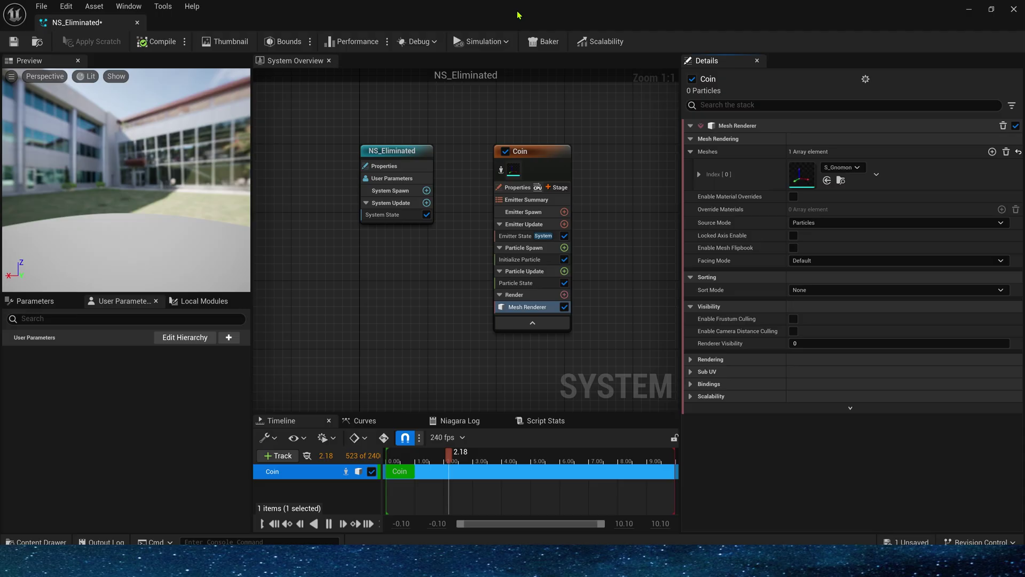
pyautogui.doubleClick(519, 13)
pyautogui.doubleClick(302, 443)
pyautogui.click(356, 452)
pyautogui.click(740, 27)
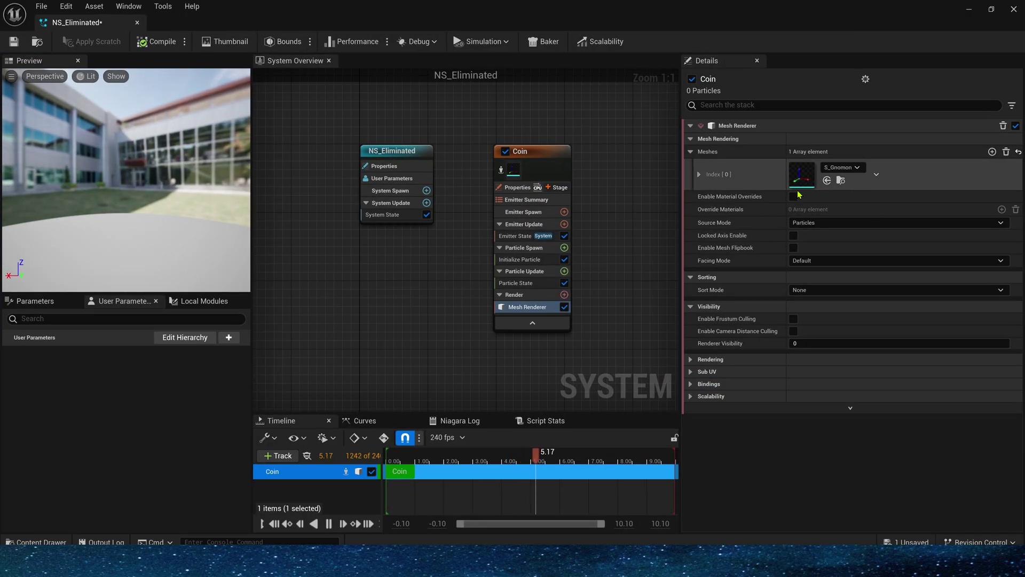
pyautogui.click(827, 180)
pyautogui.click(15, 41)
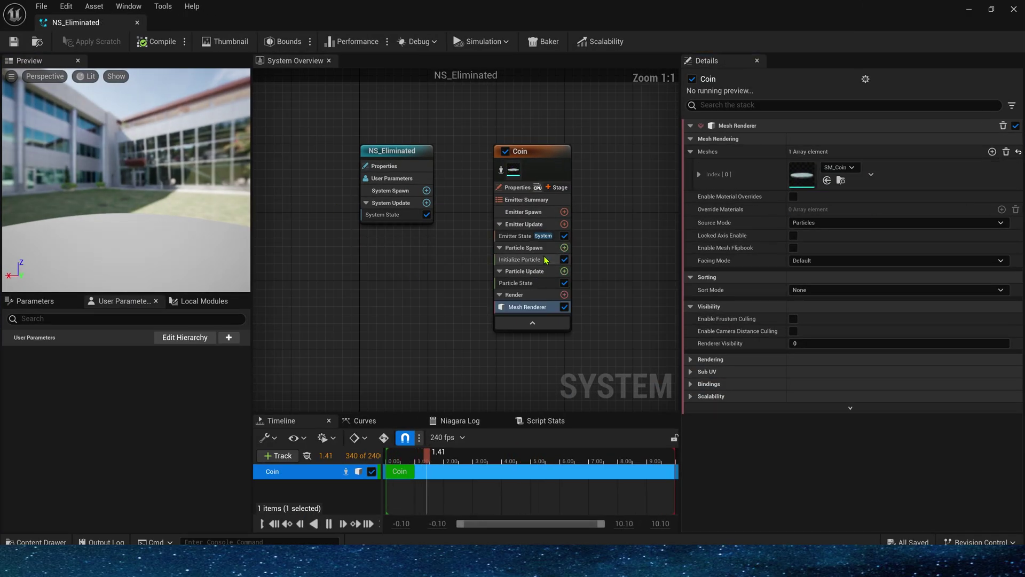
# Set the Coin emitter's Sim Target to GPUCompute Sim and its Calculate Bounds Mode to Fixed
pyautogui.click(516, 187)
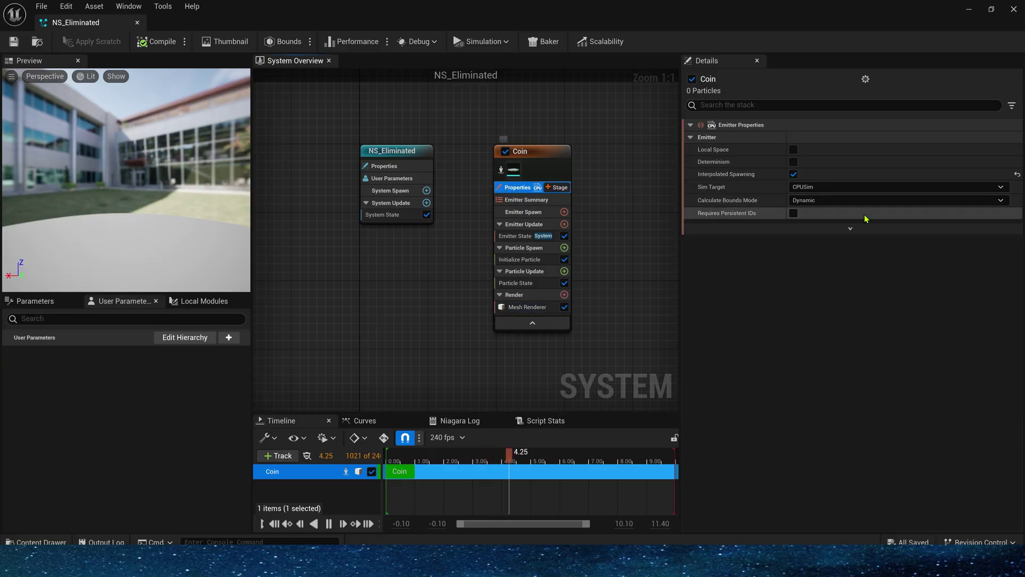
pyautogui.click(803, 187)
pyautogui.click(806, 206)
pyautogui.click(811, 228)
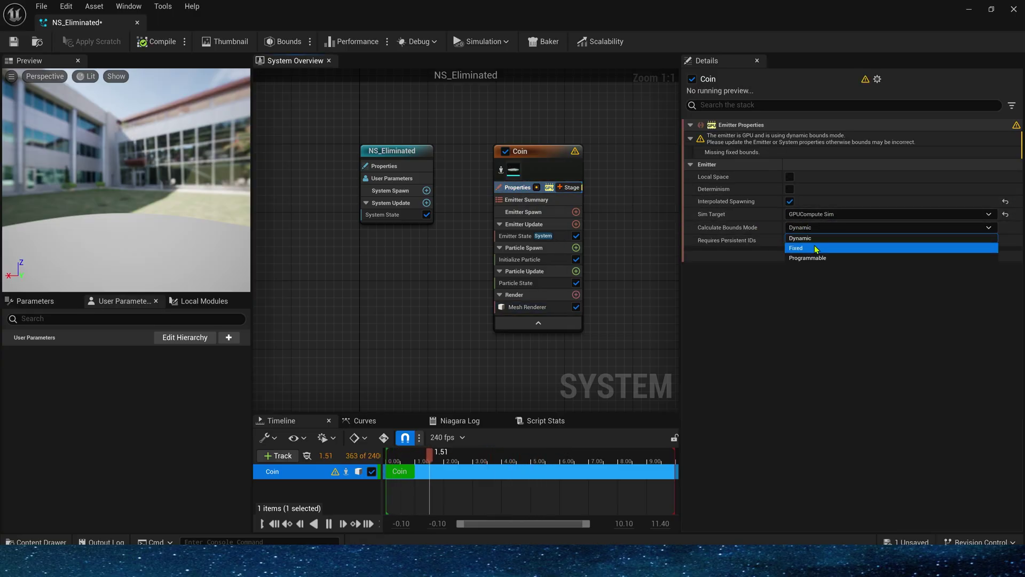
pyautogui.click(816, 248)
# Set the Coin emitter's Life Cycle Mode to Self and its Loop Behavior to Once
pyautogui.click(529, 236)
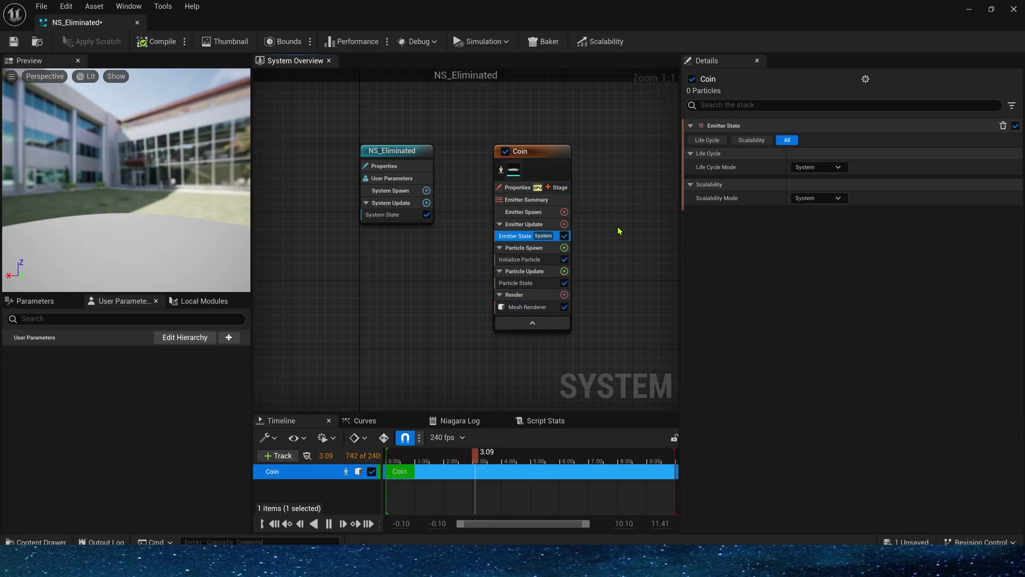
pyautogui.click(812, 167)
pyautogui.click(820, 196)
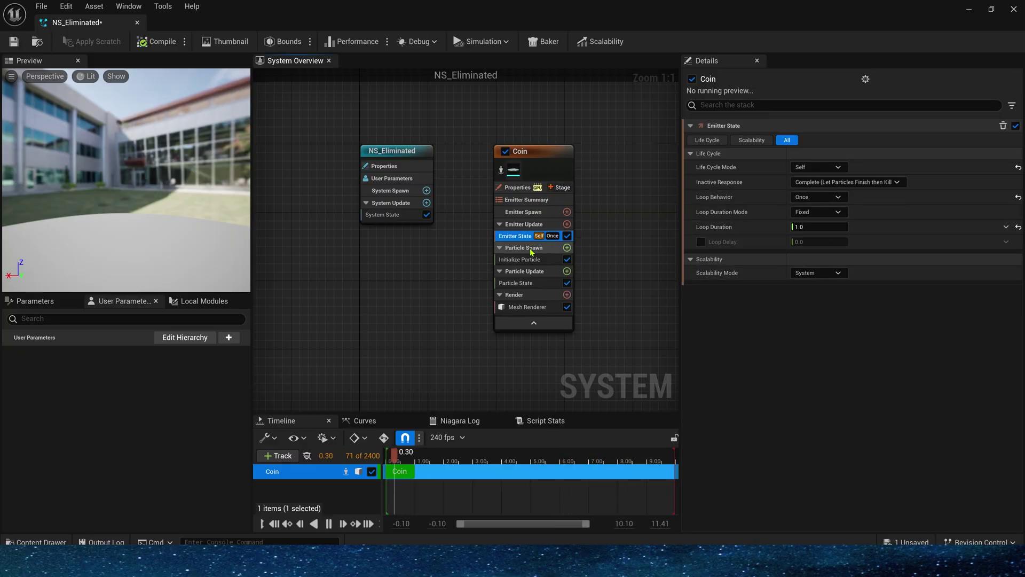
# Add a Spawn Burst Instantaneous module to Emitter Update with a Spawn Count of 1000
pyautogui.click(567, 224)
pyautogui.click(427, 331)
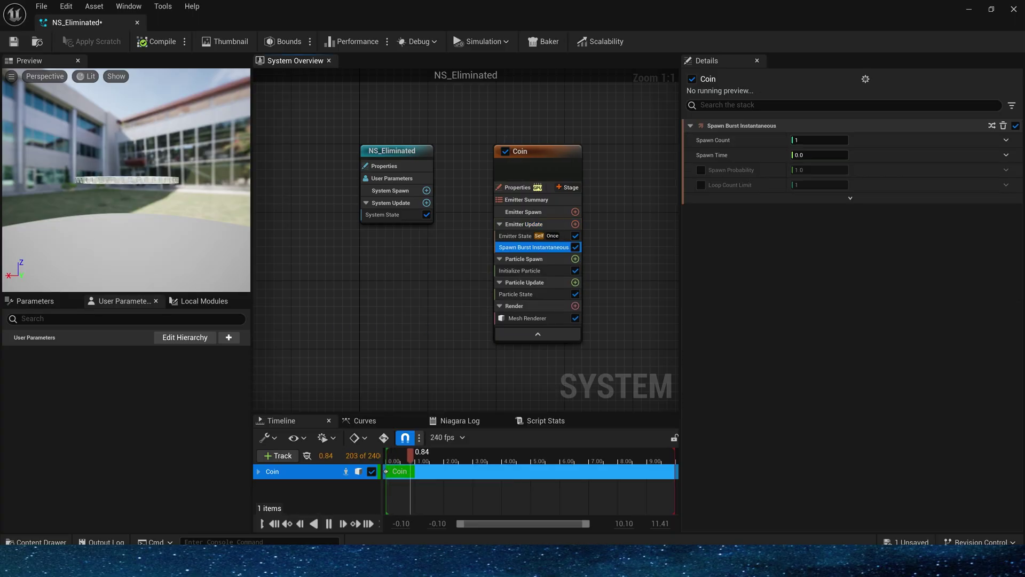
pyautogui.click(833, 140)
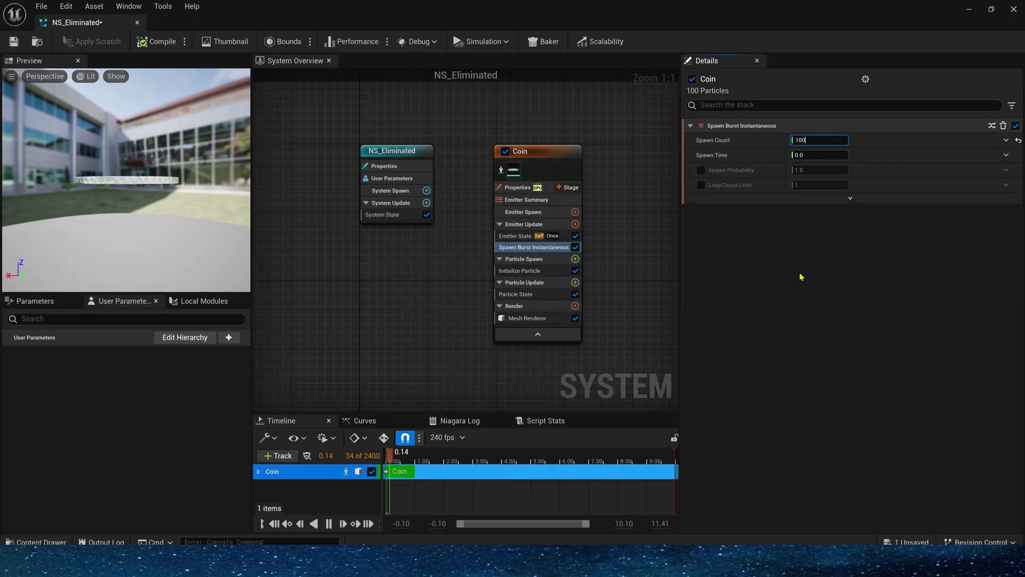
pyautogui.moveTo(152, 155); pyautogui.dragTo(134, 223)
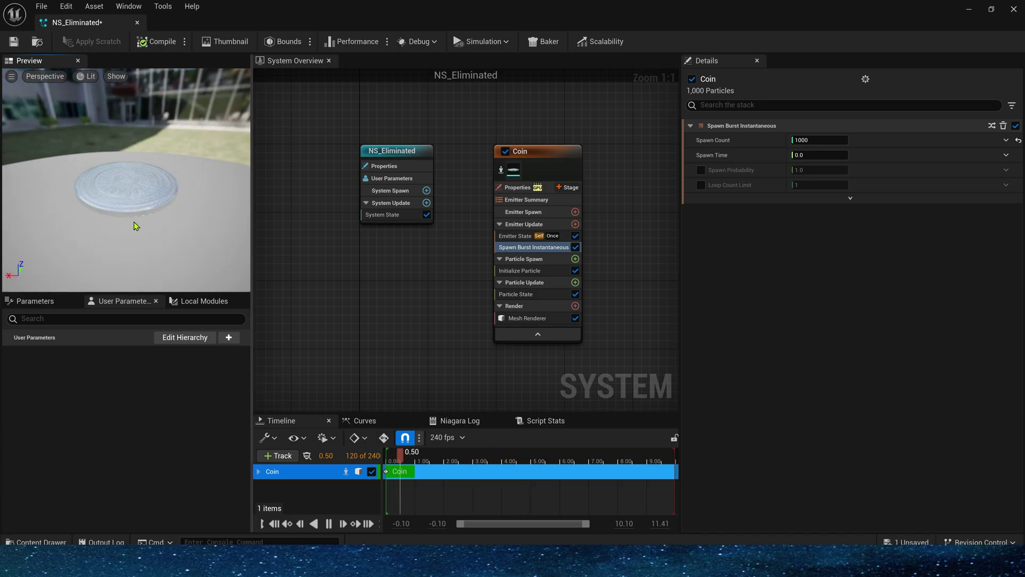
# In Initialize Particle, set Mesh Scale Mode to Uniform with a Mesh Uniform Scale of 0.02
pyautogui.click(557, 271)
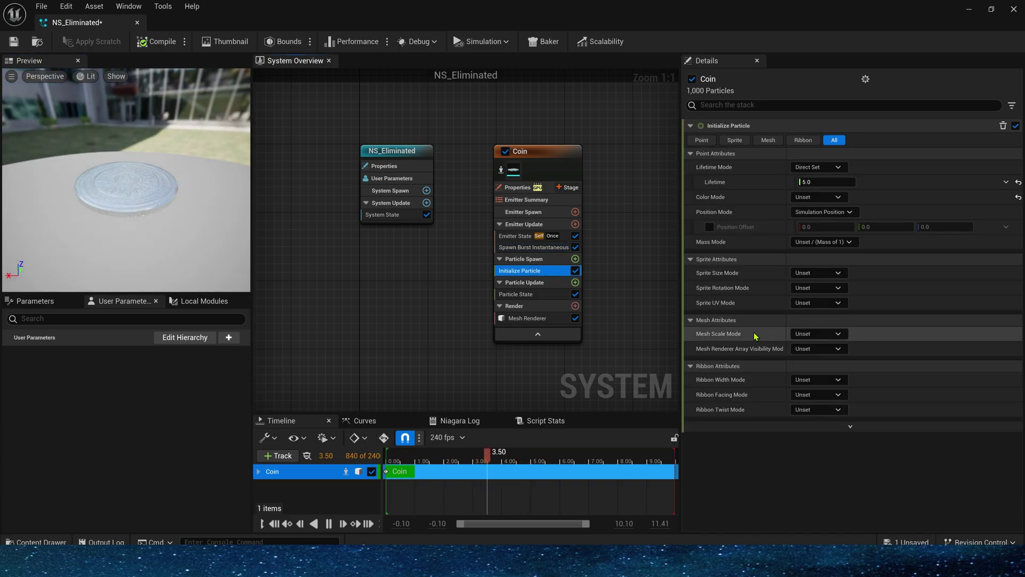
pyautogui.click(800, 334)
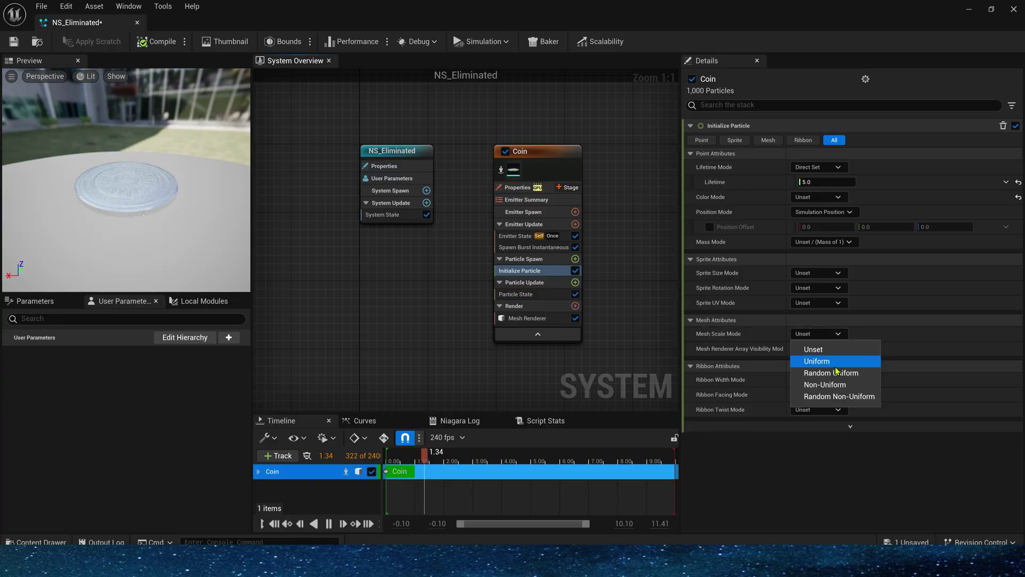
pyautogui.click(832, 361)
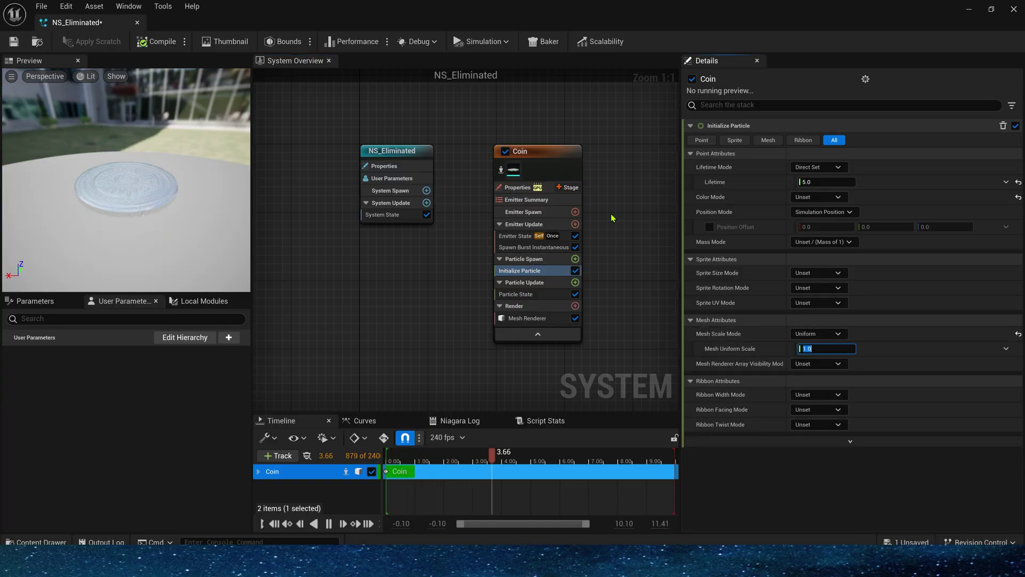
pyautogui.write('0')
pyautogui.press('Return')
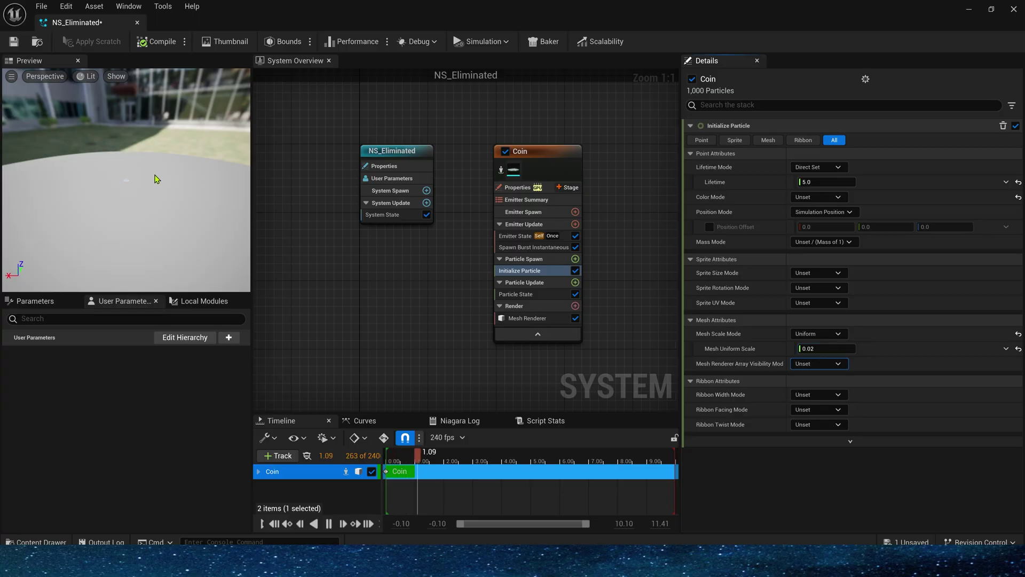
pyautogui.scroll(5, 155, 183)
pyautogui.scroll(-5, 150, 207)
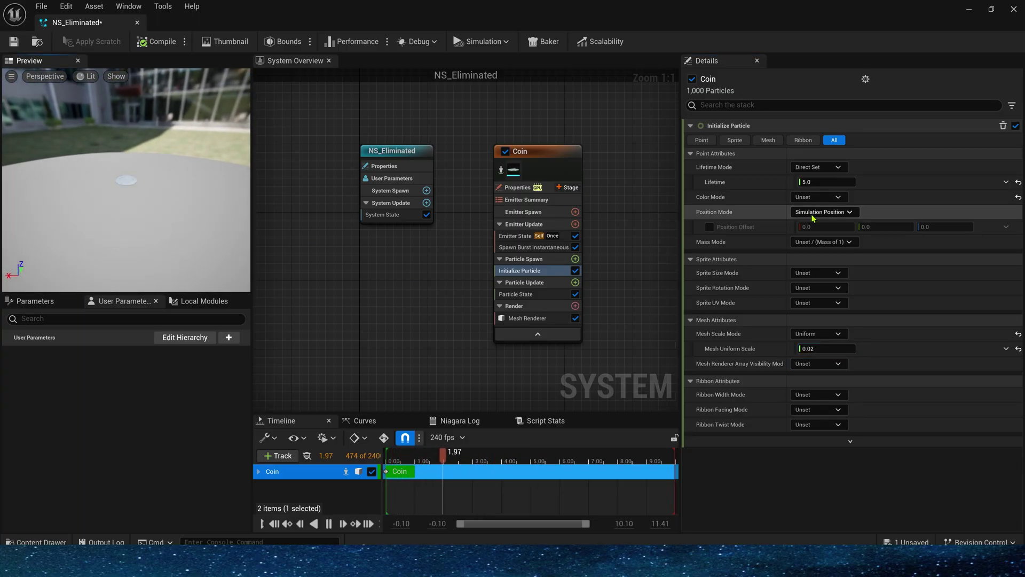
# Set the particles' Lifetime Mode to Random with a minimum of 9 and a maximum of 10
pyautogui.click(816, 167)
pyautogui.click(816, 193)
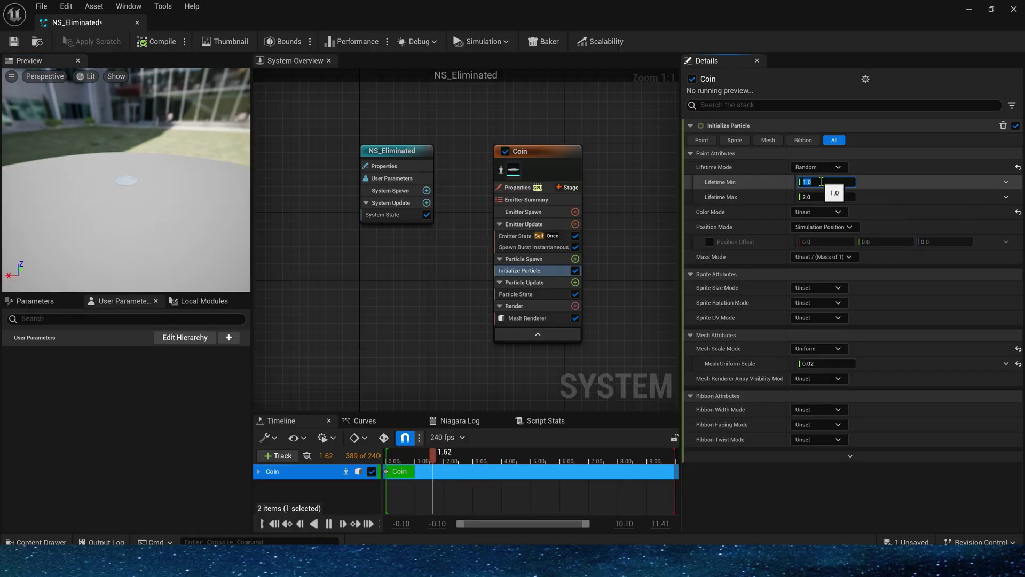
pyautogui.write('9')
pyautogui.click(840, 196)
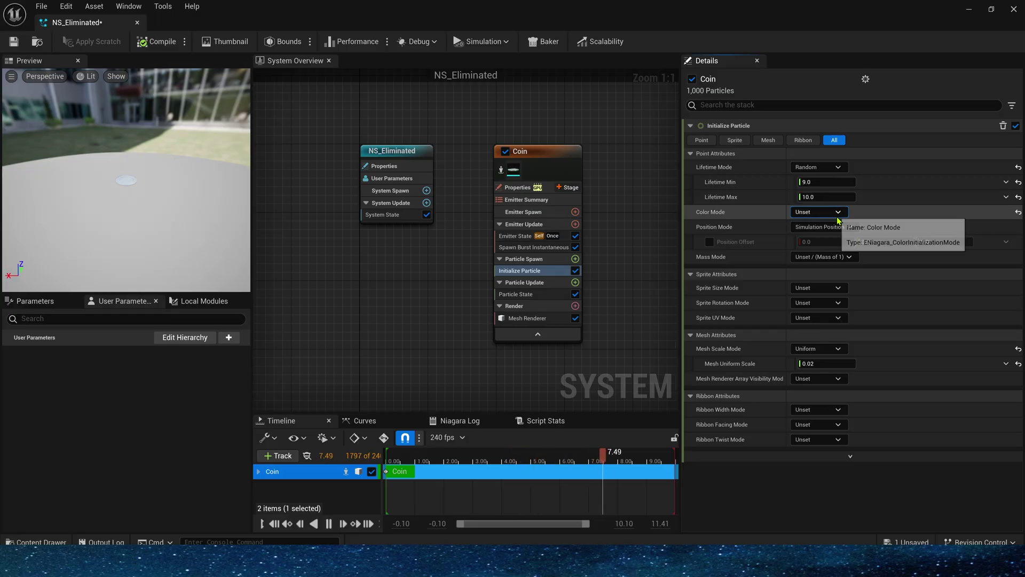
# Set Color Mode to Direct Set and drive the particle color with Select Linear Color from Array
pyautogui.click(817, 212)
pyautogui.click(833, 240)
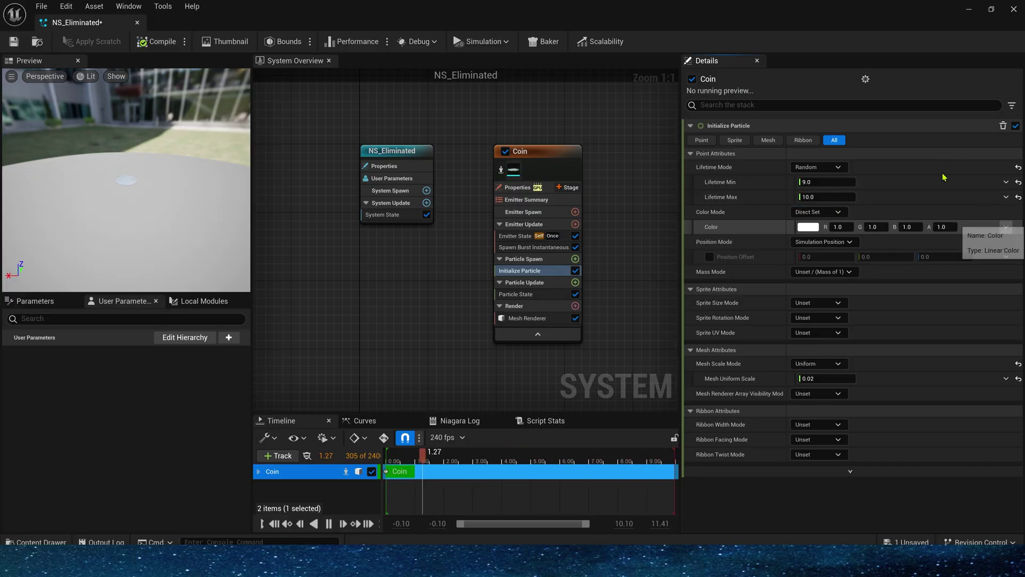
pyautogui.click(1005, 227)
pyautogui.write('aor')
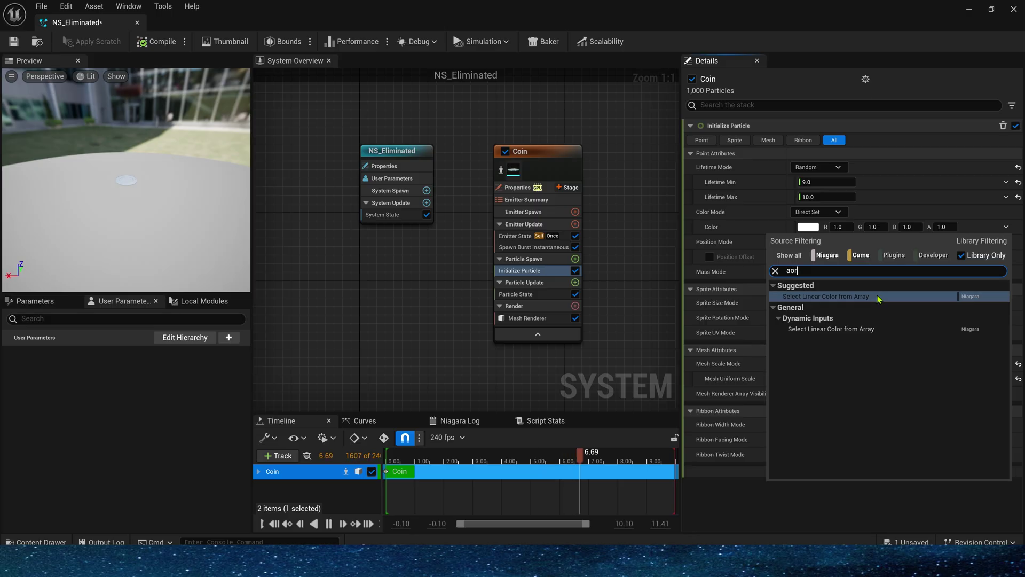
pyautogui.click(854, 295)
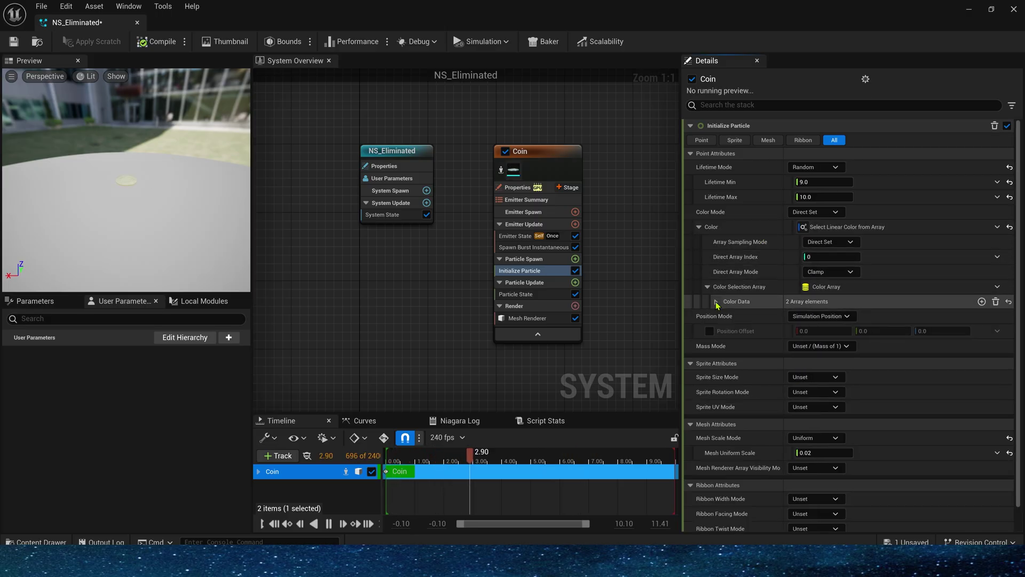
# Expand both Color Data array entries and drive the Direct Array Index with Random Range Int
pyautogui.click(716, 302)
pyautogui.click(724, 317)
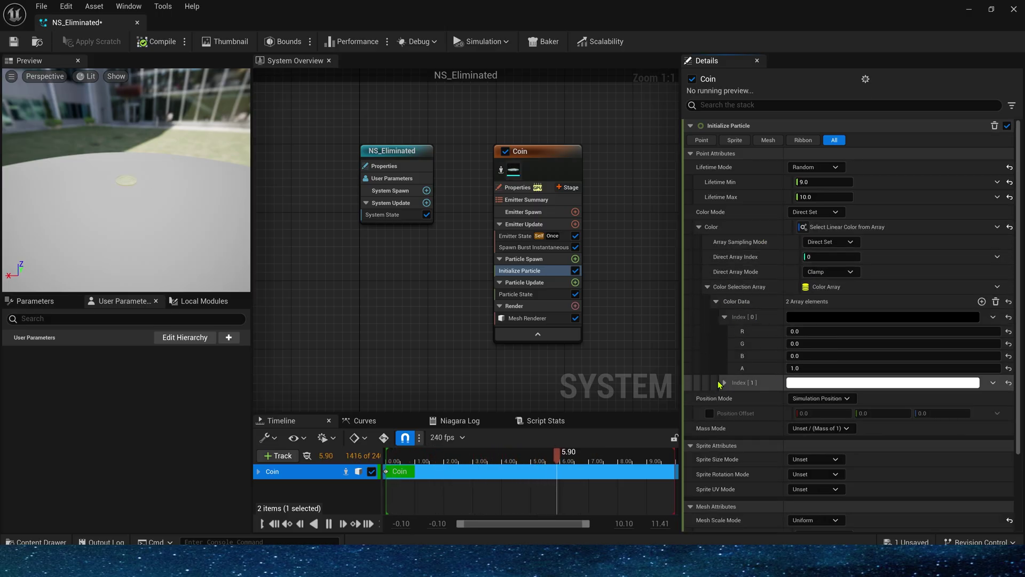
pyautogui.click(724, 382)
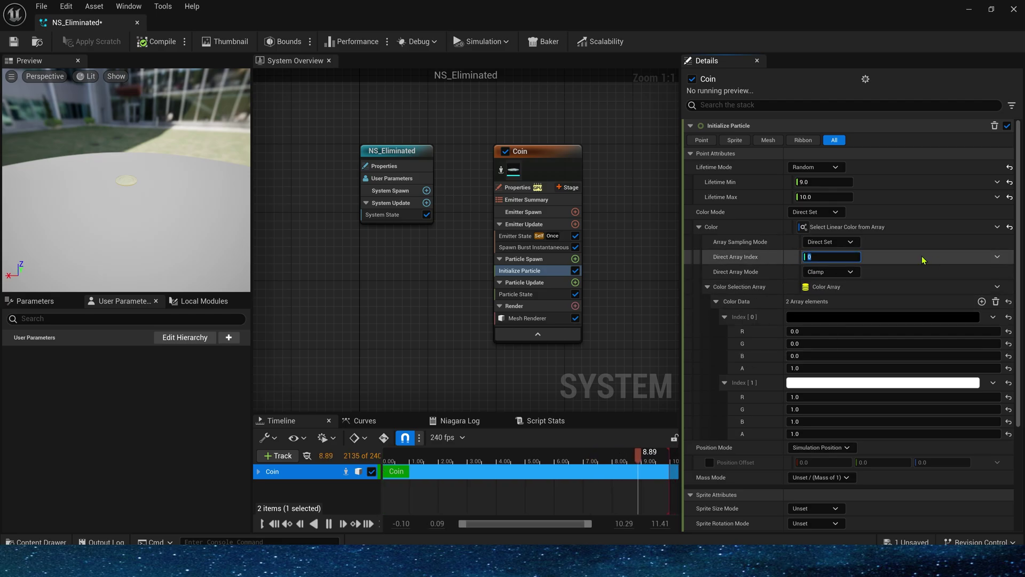
pyautogui.click(997, 257)
pyautogui.write('ra')
pyautogui.click(827, 326)
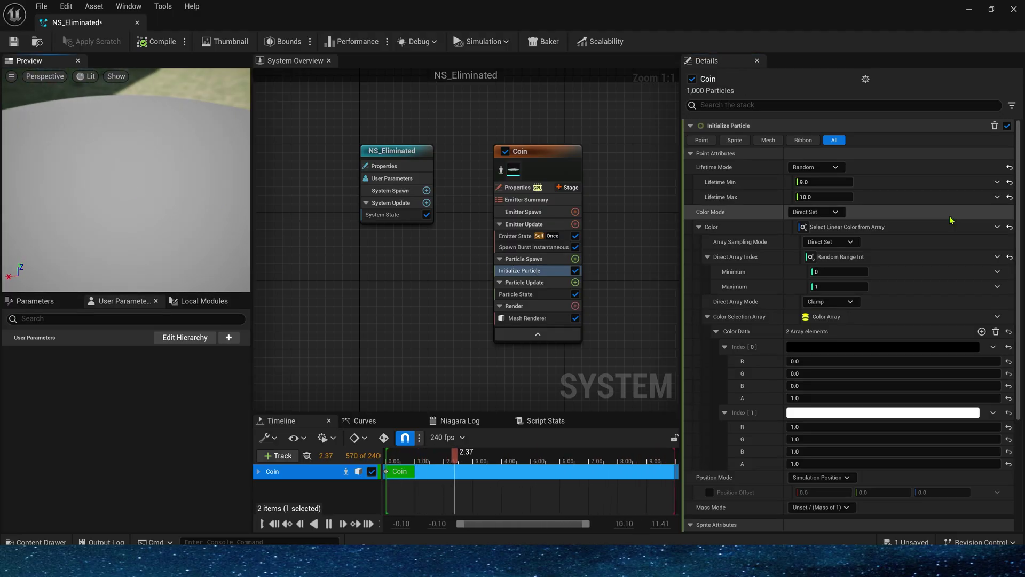
# Reset the Mesh Uniform Scale to 1.0 to preview the coin at full size, and undo the reset
pyautogui.scroll(-5, 951, 225)
pyautogui.click(1009, 468)
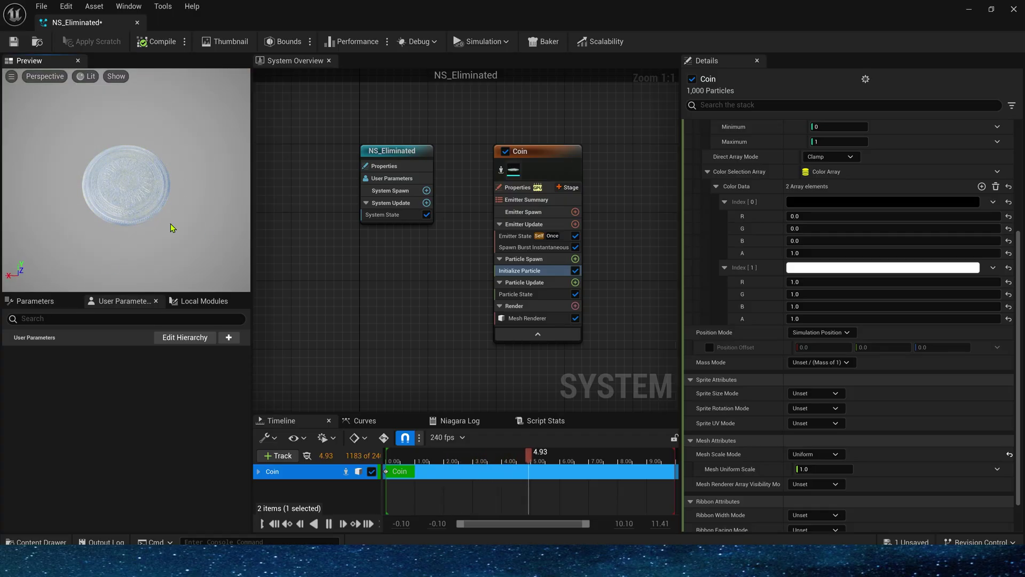
pyautogui.hotkey('ctrl', 'z')
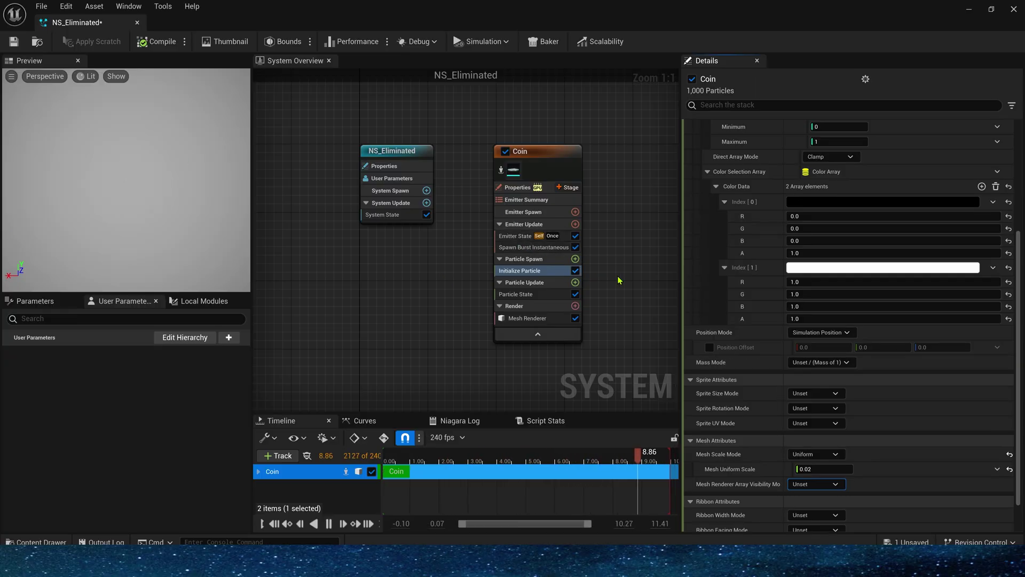
# Add a Skeletal Mesh Location module to Particle Spawn and set its Mesh Sampling Type to Surface (Triangles)
pyautogui.click(575, 258)
pyautogui.write('skele')
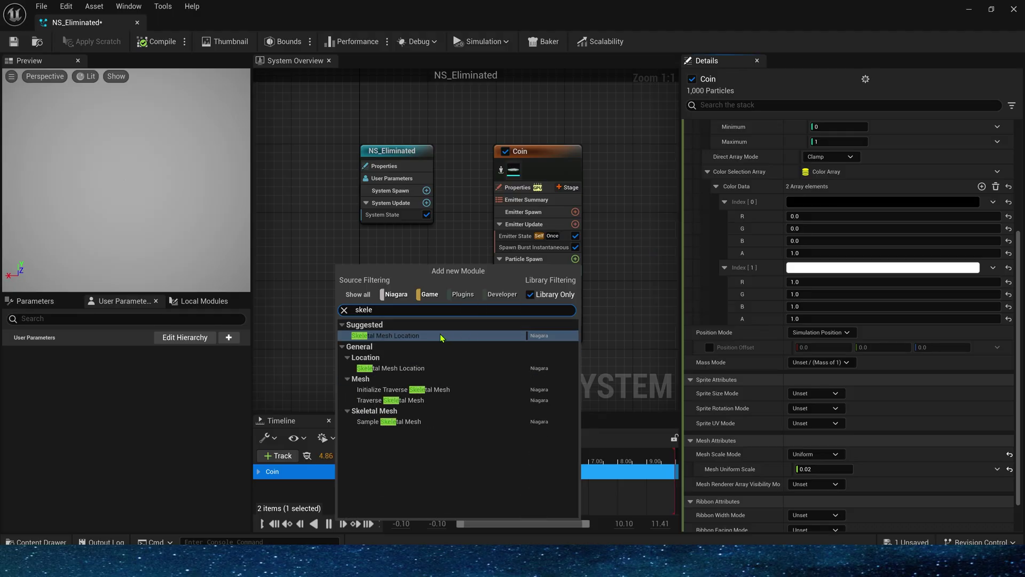
pyautogui.click(460, 334)
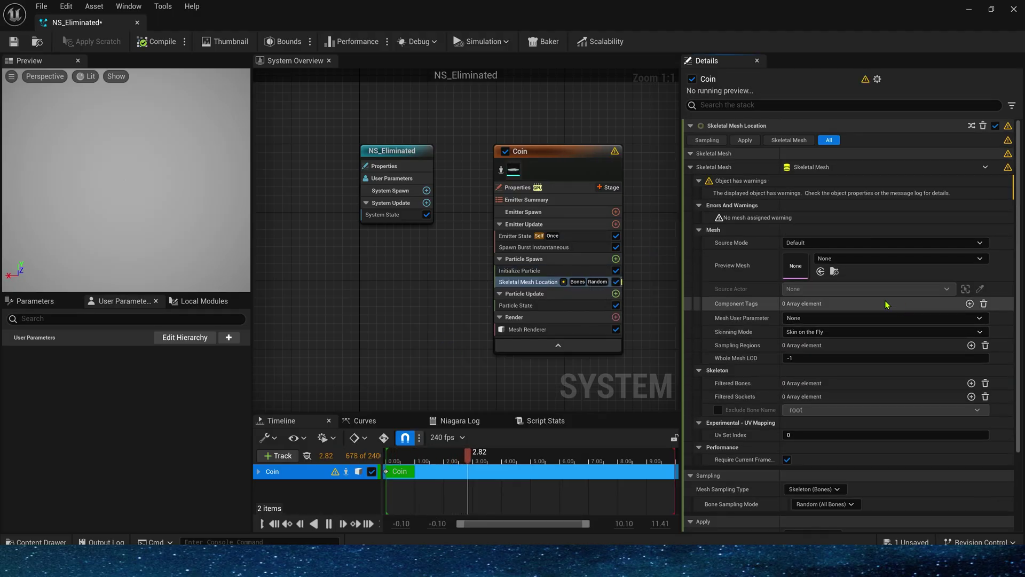
pyautogui.click(807, 438)
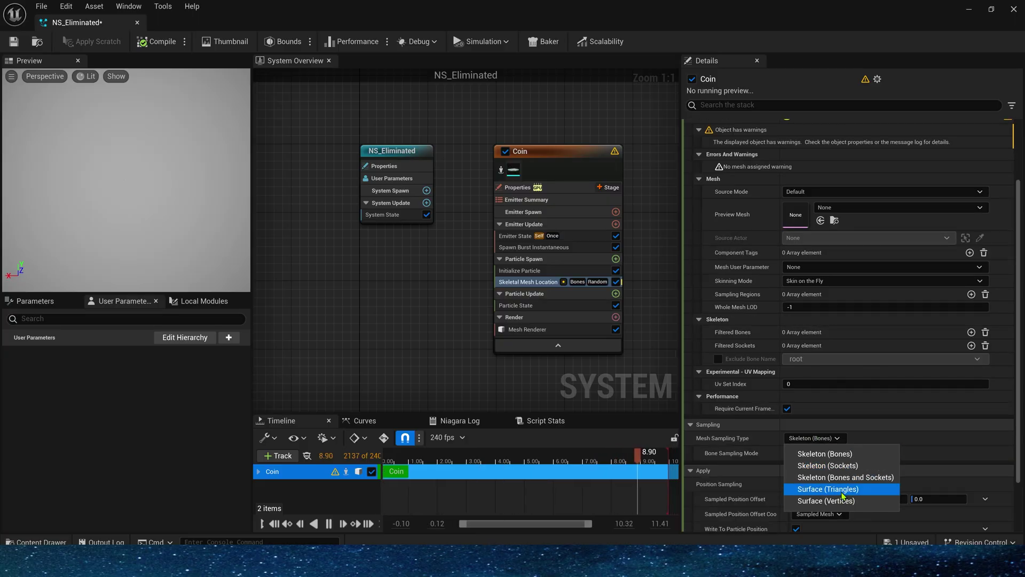
pyautogui.click(826, 488)
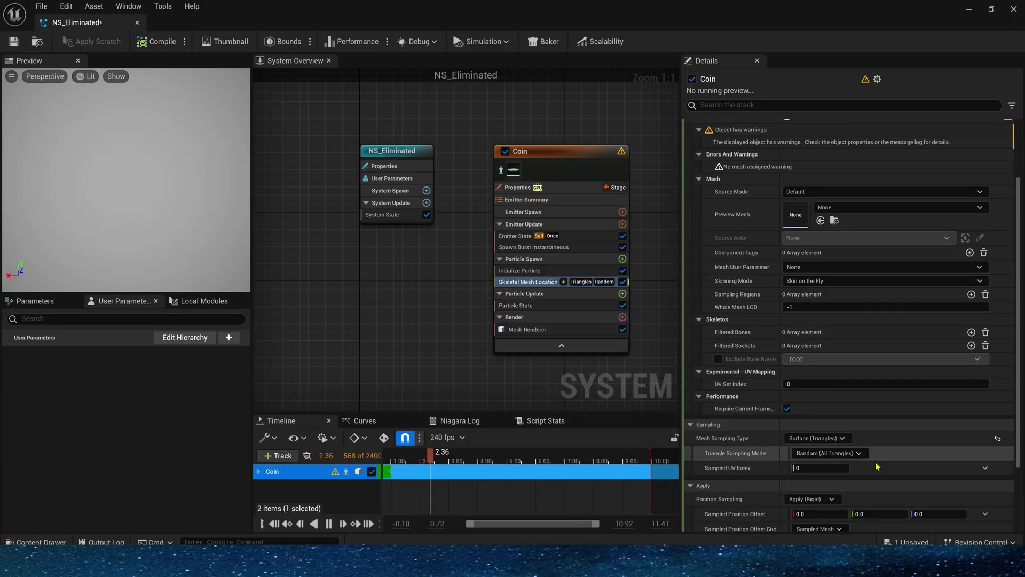
# Add an Initial Mesh Orientation module to Coin's Particle Spawn
pyautogui.click(622, 259)
pyautogui.write('ini')
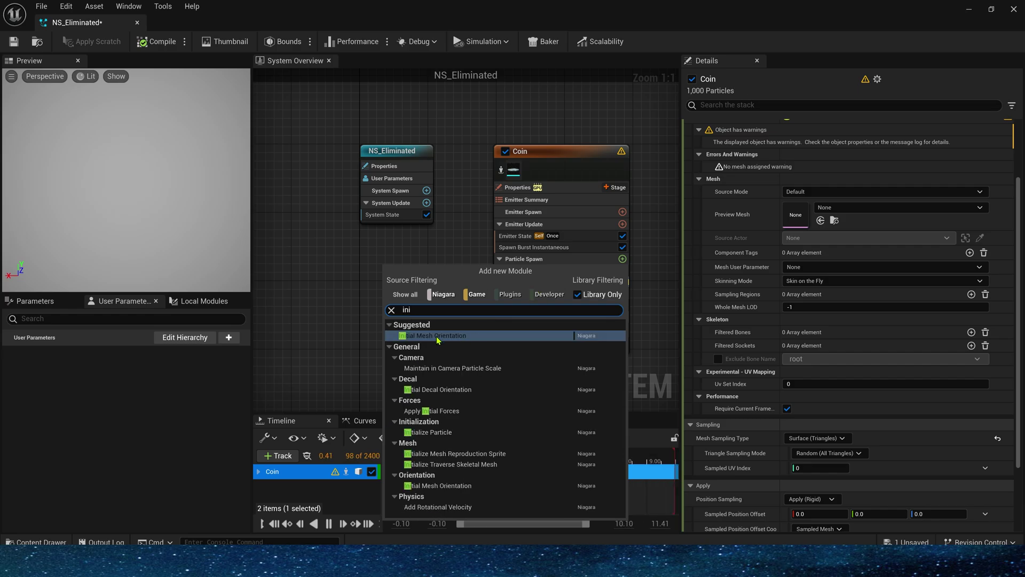
pyautogui.click(437, 337)
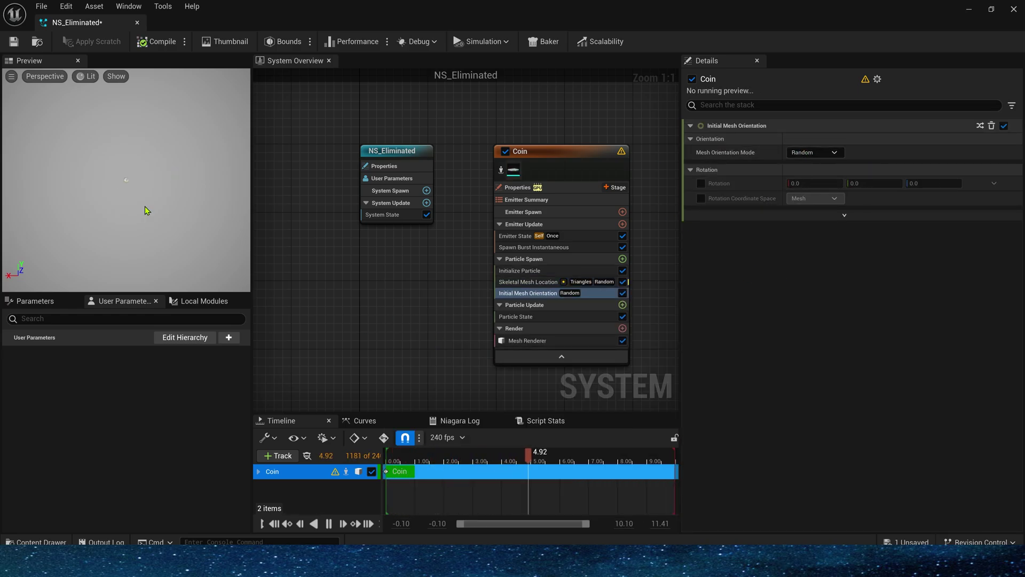
pyautogui.moveTo(146, 210); pyautogui.dragTo(146, 182)
# Assign SK_Mannequin as the Preview Mesh of the Skeletal Mesh Location module
pyautogui.click(539, 280)
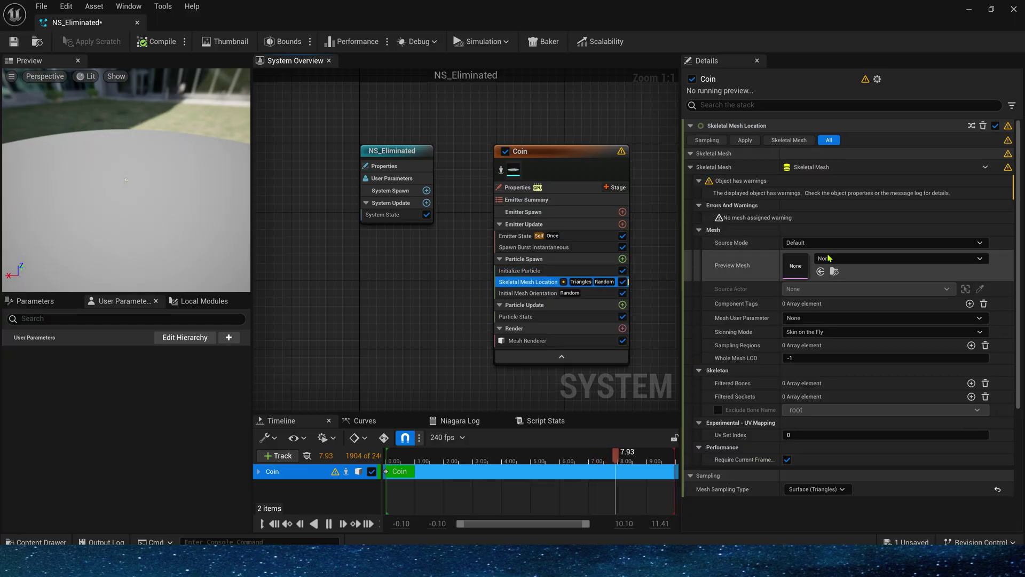
pyautogui.click(829, 257)
pyautogui.click(887, 414)
pyautogui.moveTo(182, 224); pyautogui.dragTo(147, 165)
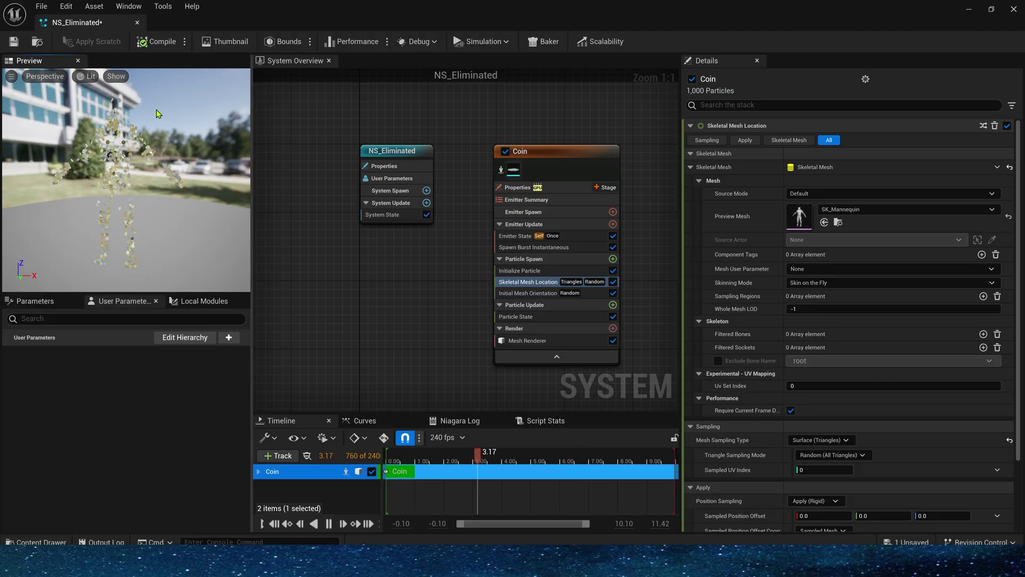
# Add an Add Velocity module to Particle Spawn, resolve its dependency with Solve Forces and Velocity, and set Velocity Mode to From Point
pyautogui.click(613, 258)
pyautogui.click(405, 338)
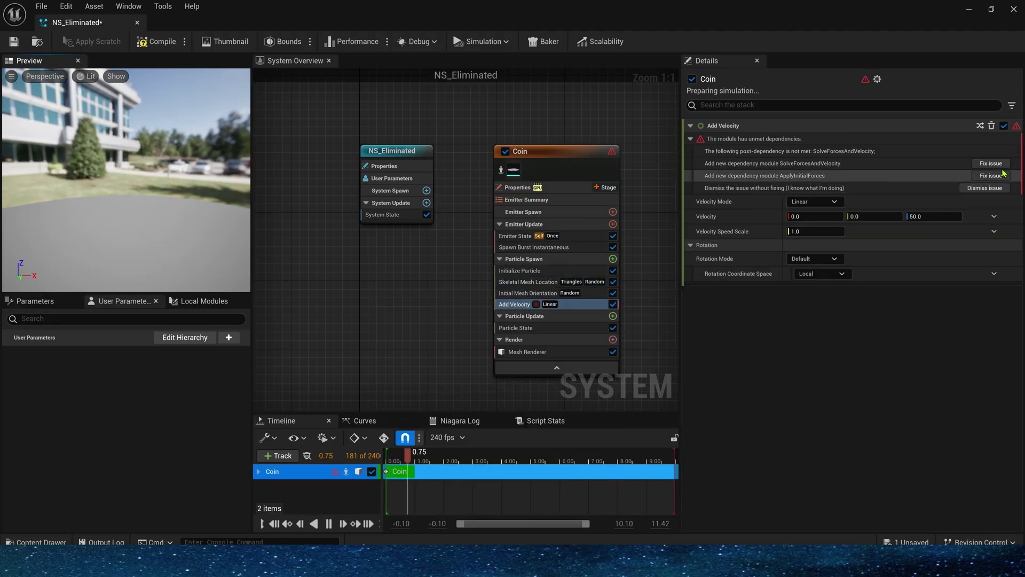
pyautogui.click(991, 164)
pyautogui.click(815, 140)
pyautogui.click(819, 166)
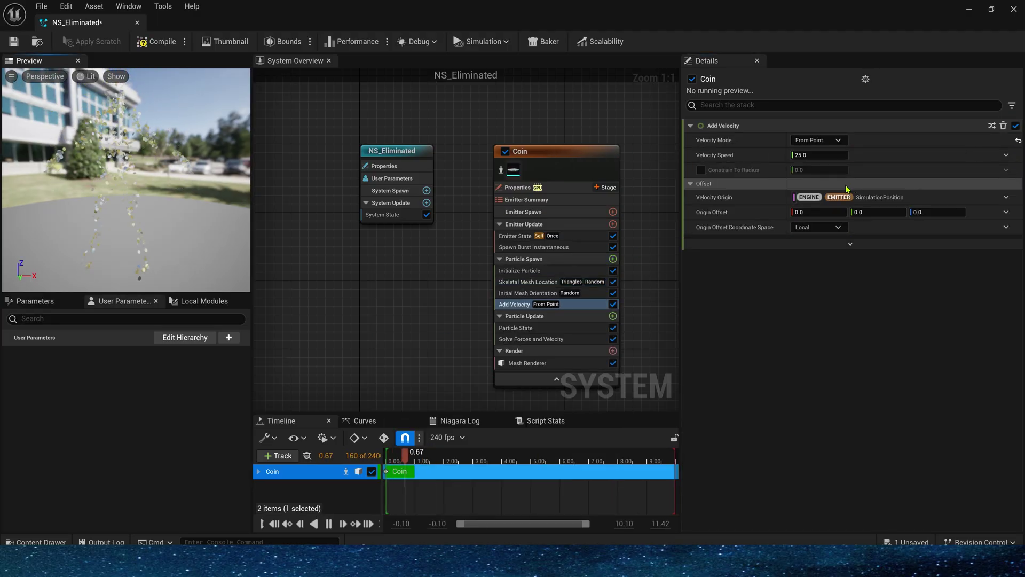
# Drive Velocity Speed with Random Range Float, using a minimum of 100 and a maximum of 500
pyautogui.click(1006, 155)
pyautogui.write('ra')
pyautogui.click(812, 224)
pyautogui.click(807, 169)
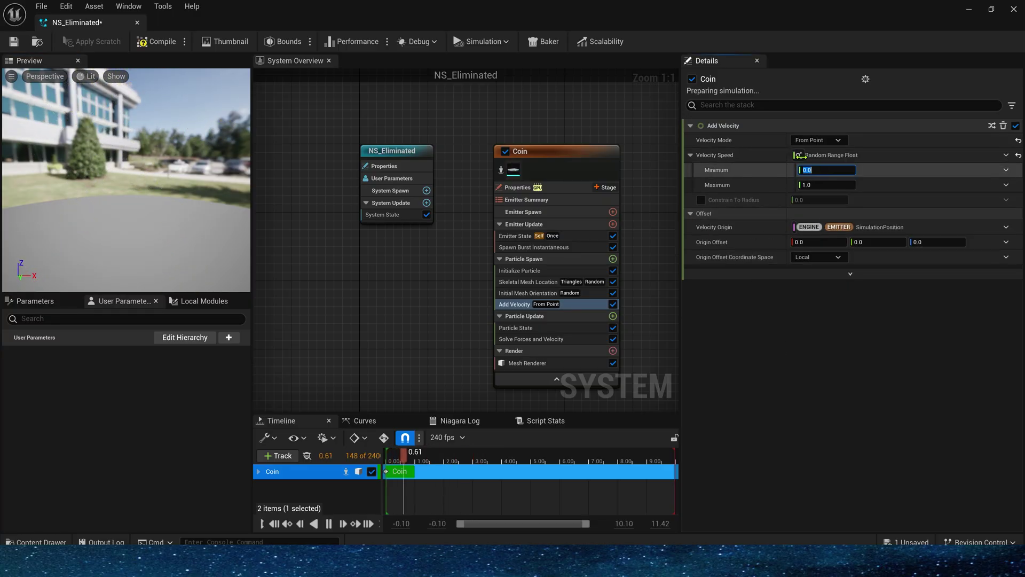
pyautogui.write('100')
pyautogui.press('Tab')
pyautogui.write('500')
pyautogui.press('Return')
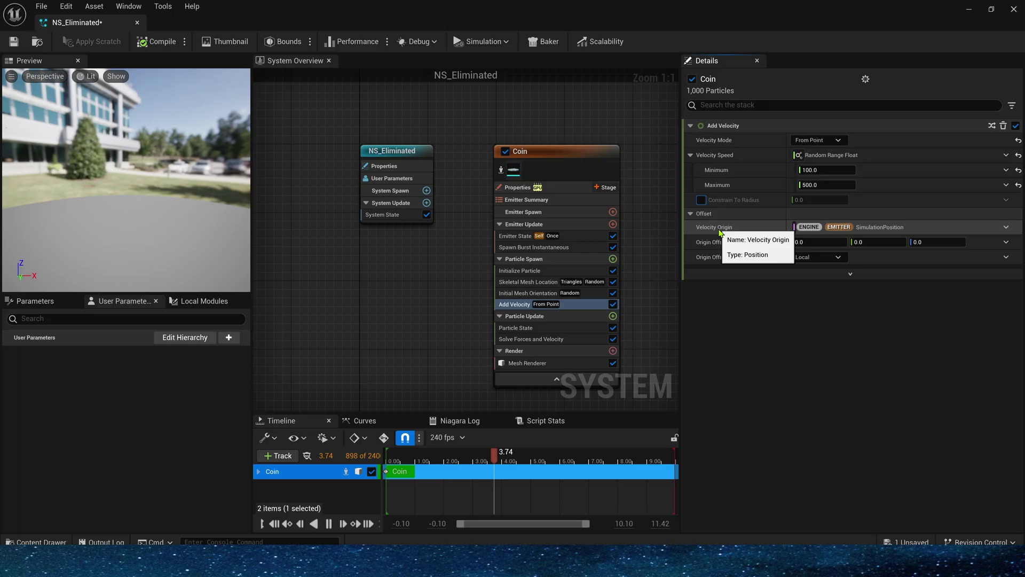
# Link Velocity Origin to the Skeletal Mesh Location SampledPosition parameter and scrub the timeline to check the burst
pyautogui.click(34, 300)
pyautogui.scroll(-10, 137, 434)
pyautogui.scroll(-5, 137, 435)
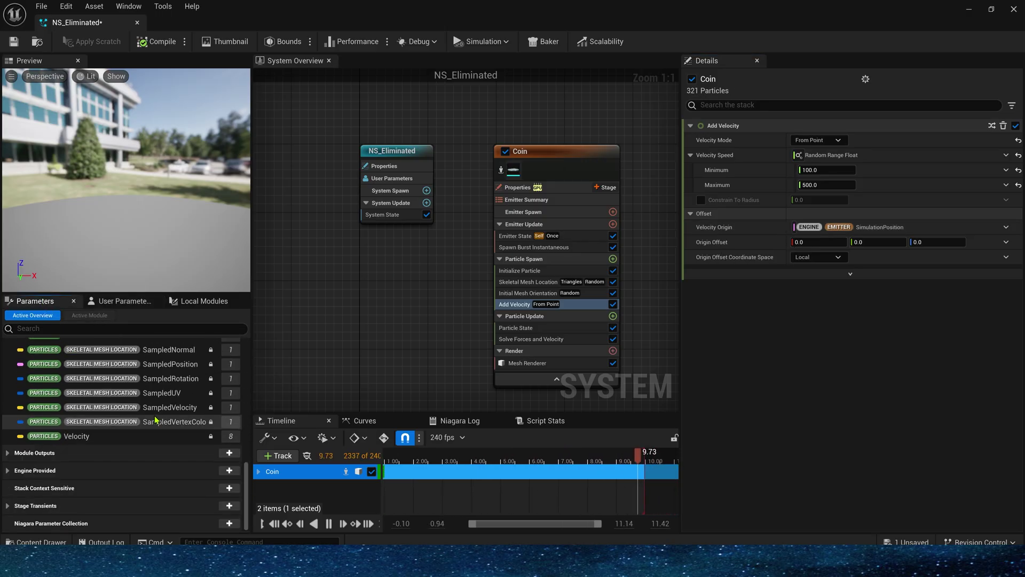
pyautogui.moveTo(151, 398); pyautogui.dragTo(836, 240)
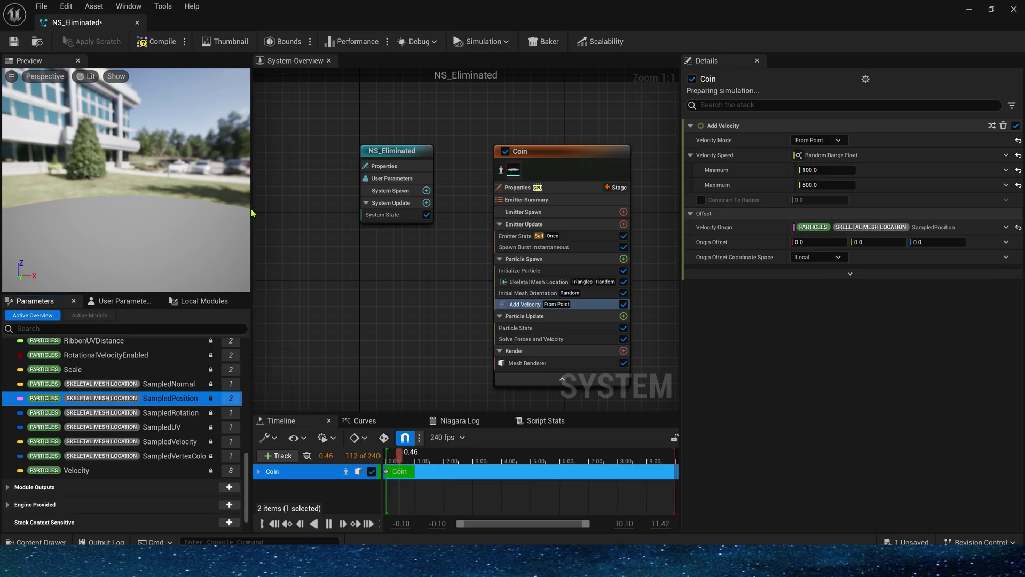
pyautogui.moveTo(443, 458); pyautogui.dragTo(398, 454)
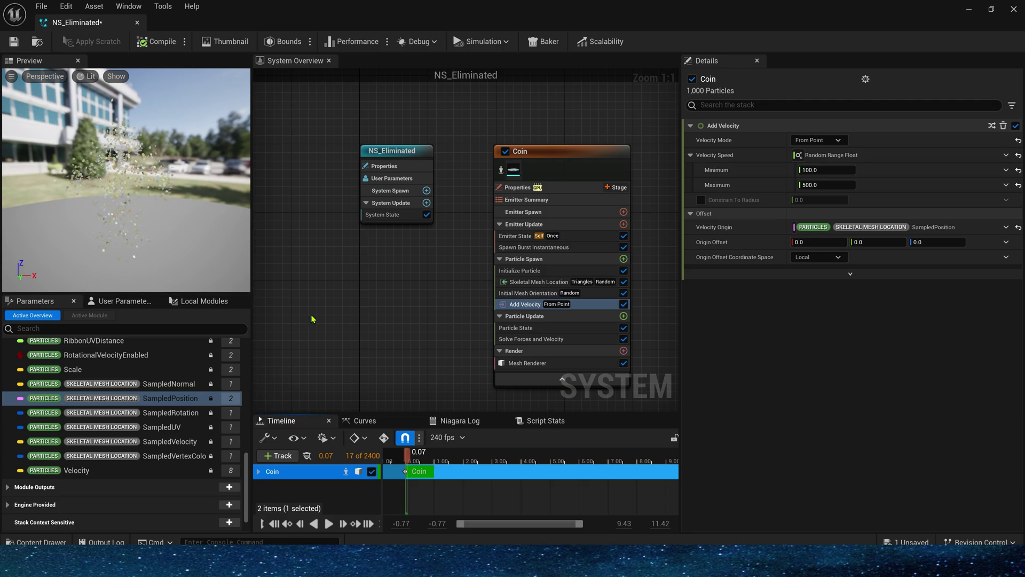
pyautogui.moveTo(409, 458)
pyautogui.mouseDown()
pyautogui.moveTo(423, 459)
pyautogui.moveTo(411, 462)
pyautogui.mouseUp()
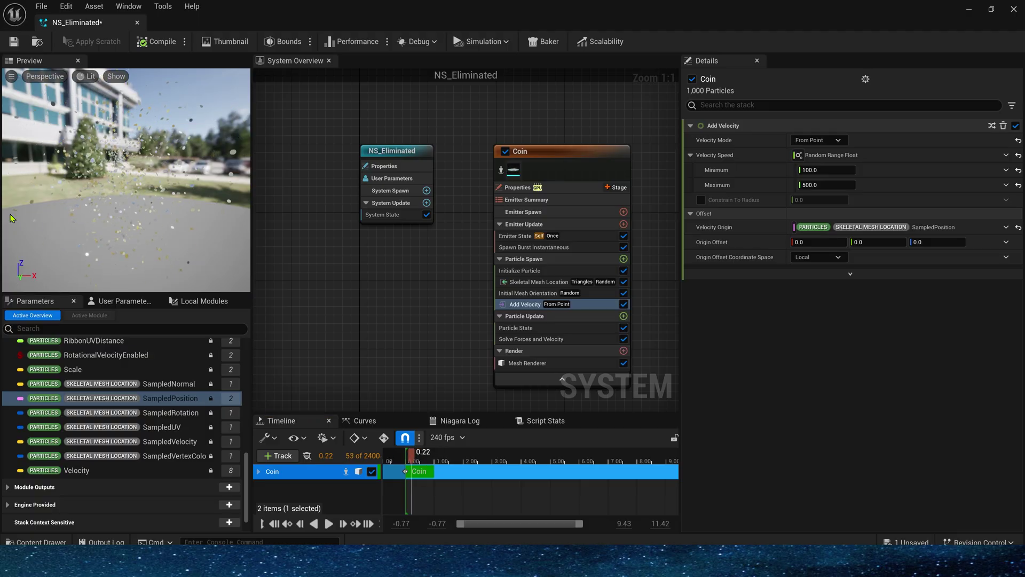
# Add Wind Force to Particle Update and resolve the dependencies by adding Aerodynamic Drag and Align Sprite to Mesh Orientation
pyautogui.moveTo(591, 349); pyautogui.dragTo(496, 251, button='right')
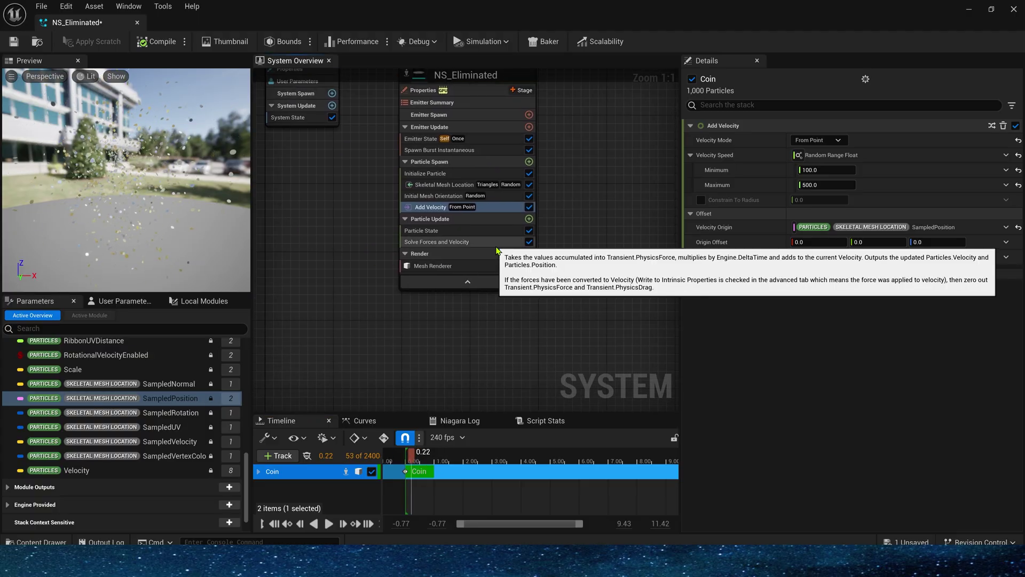
pyautogui.click(529, 219)
pyautogui.write('wind')
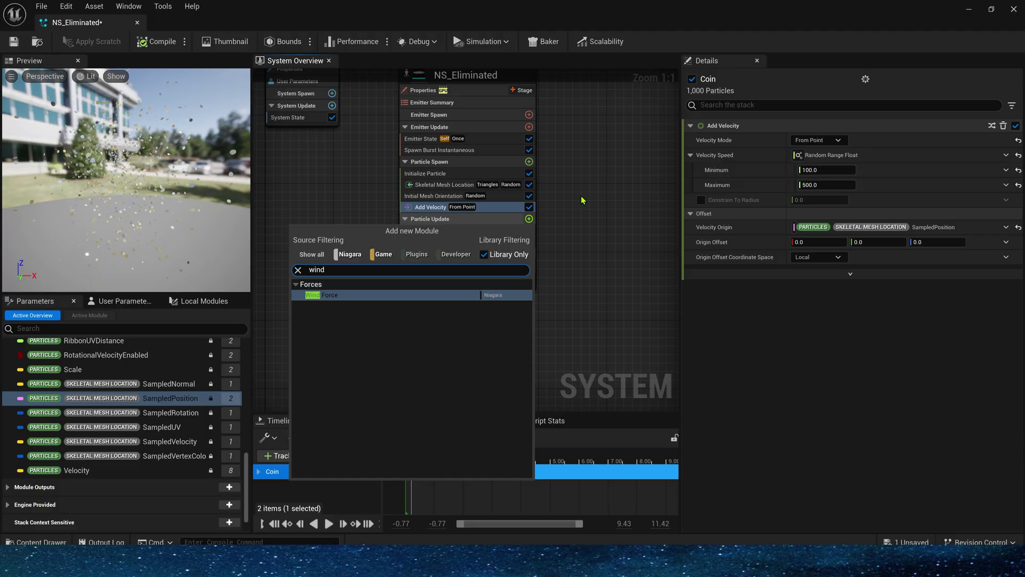
pyautogui.press('Return')
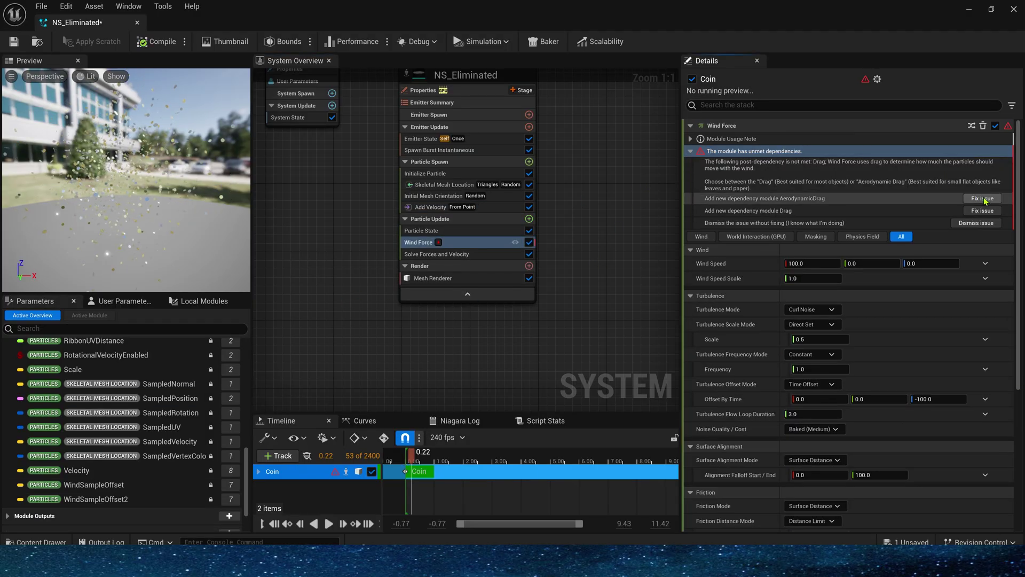
pyautogui.click(982, 198)
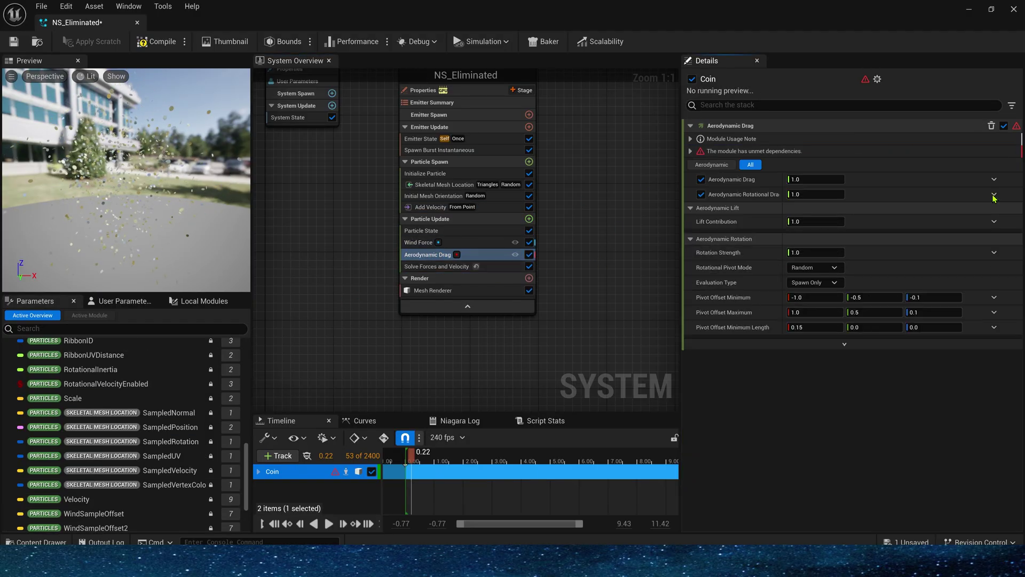
pyautogui.click(982, 151)
pyautogui.click(994, 178)
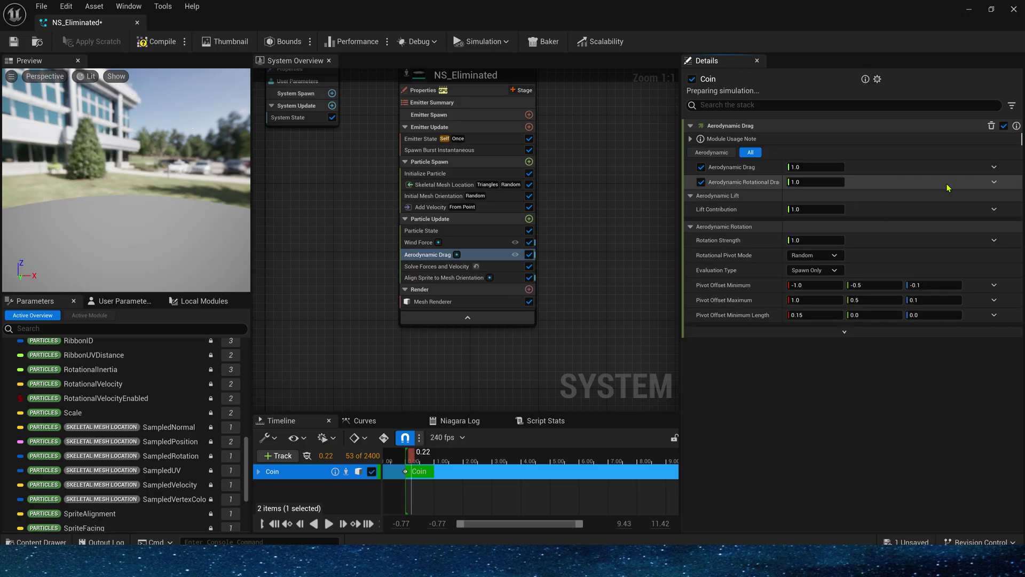
# Drive the Wind Force's Wind Speed with Random Range Vector, minimum -10, -10, 5 and maximum 10, 10, 15
pyautogui.click(418, 243)
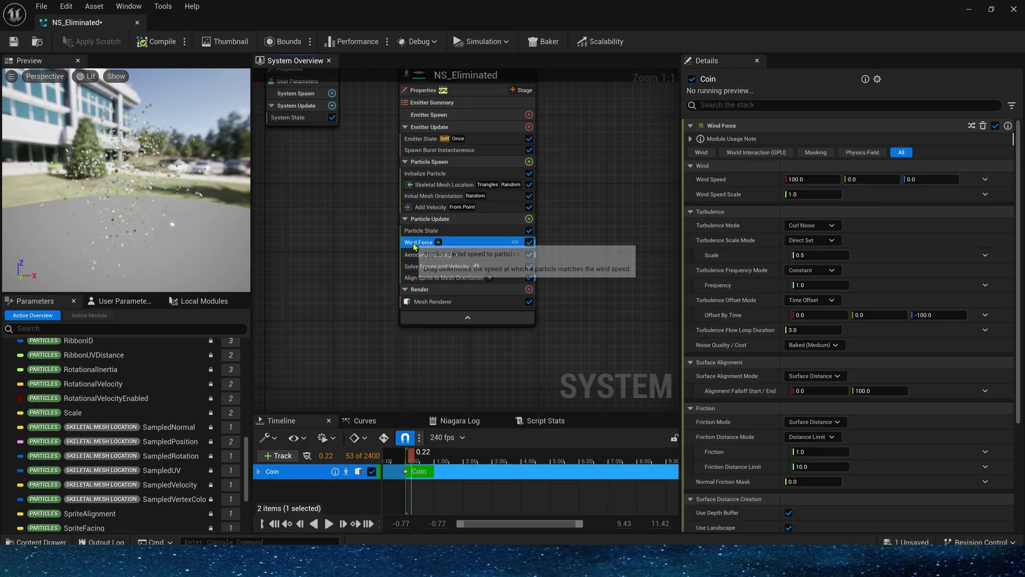
pyautogui.moveTo(425, 261)
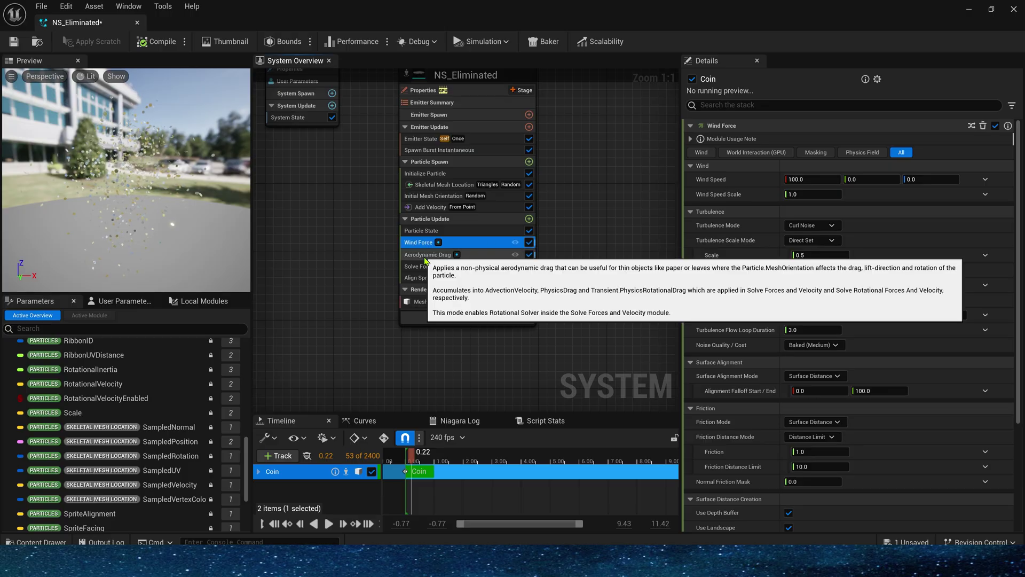
pyautogui.click(441, 277)
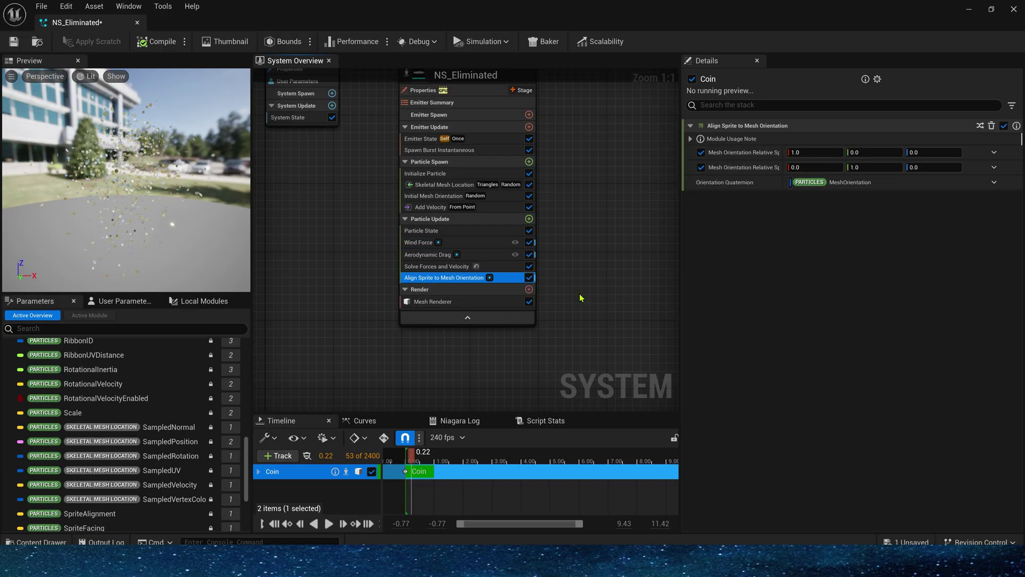
pyautogui.click(415, 244)
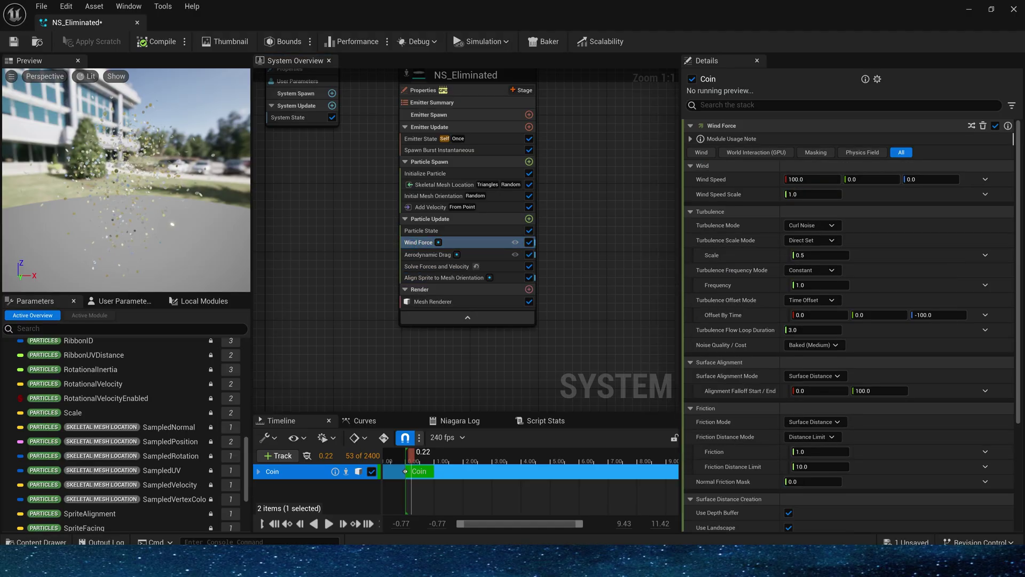
pyautogui.click(985, 179)
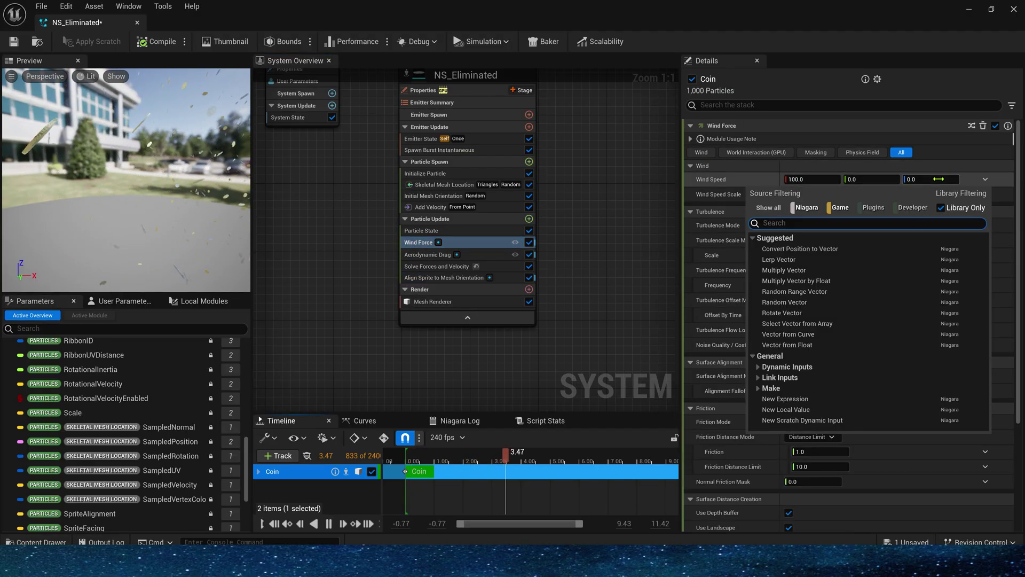
pyautogui.write('ra')
pyautogui.click(807, 249)
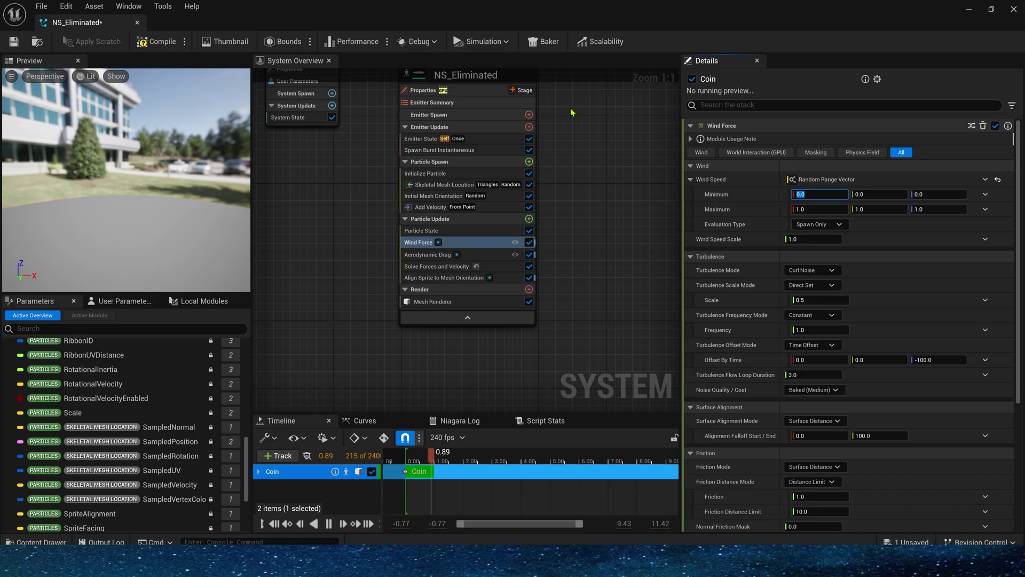
pyautogui.write('-10')
pyautogui.press('Tab')
pyautogui.write('-10')
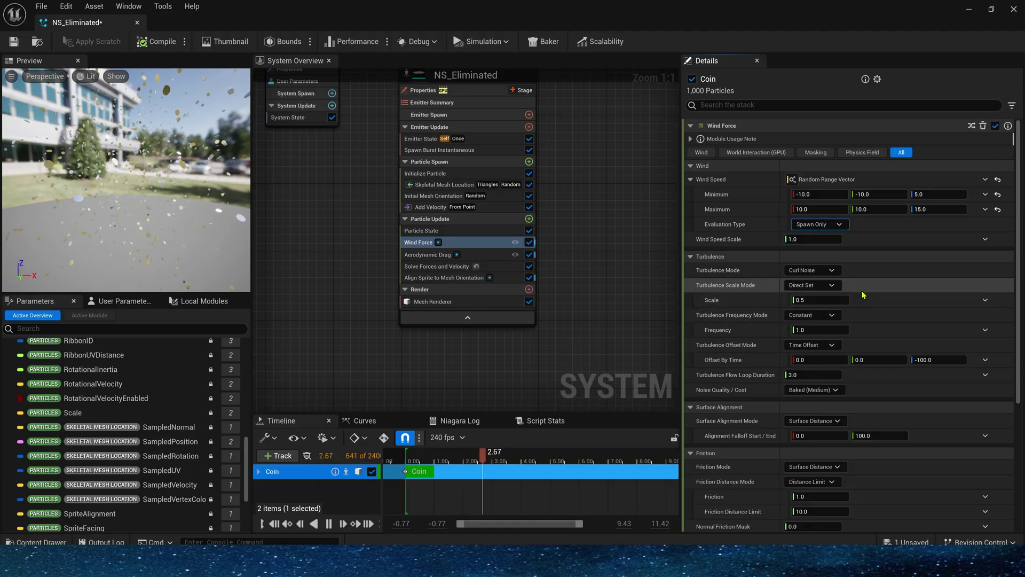
# Drive Wind Speed Scale with Random Range Float and set its minimum to 0.3
pyautogui.click(985, 239)
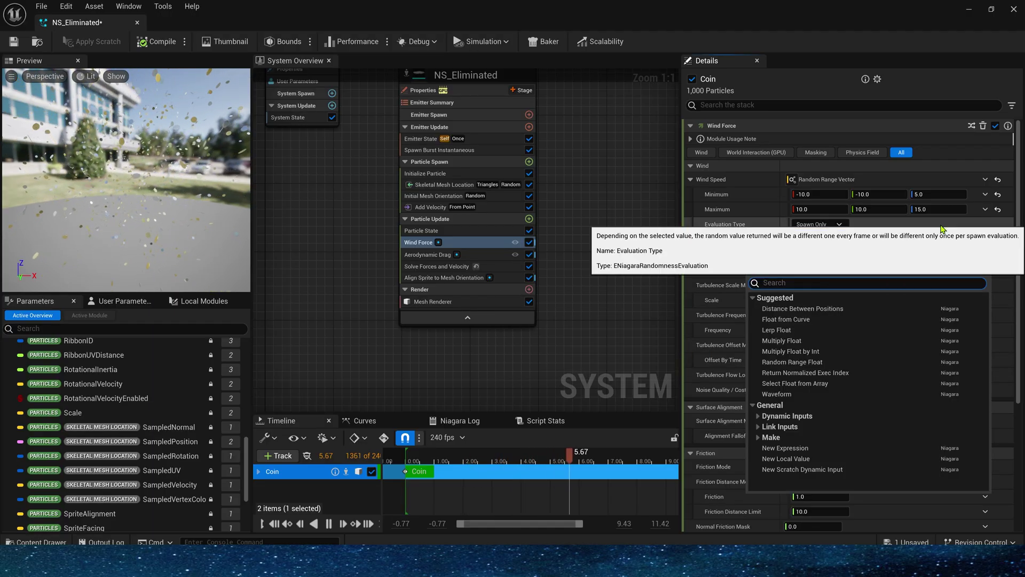
pyautogui.write('ra')
pyautogui.click(804, 308)
pyautogui.click(805, 254)
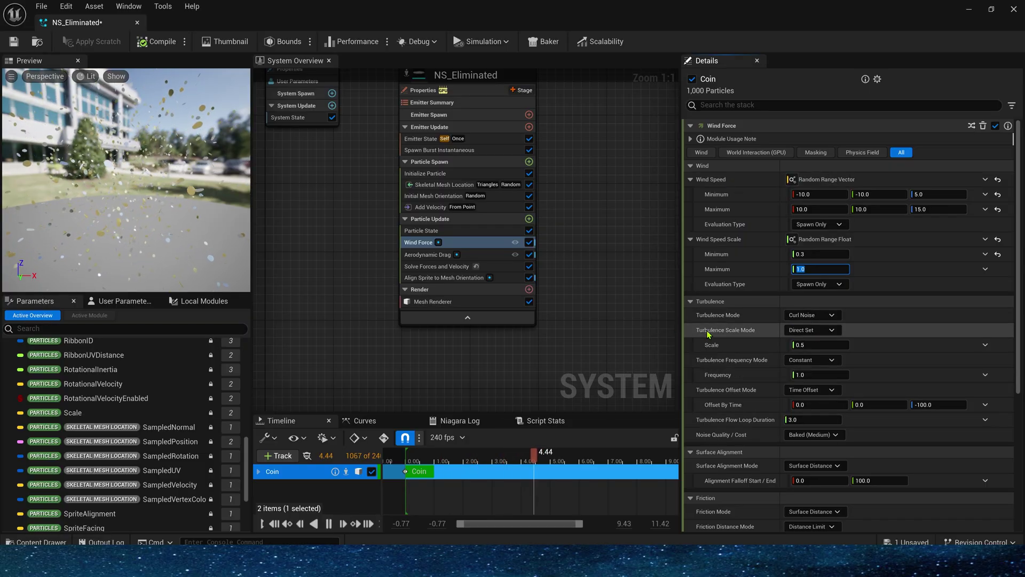
# Set Turbulence Scale Mode to Speed Range with a scale of 0.275 to 1.0 and a maximum speed of 50
pyautogui.scroll(-2, 752, 289)
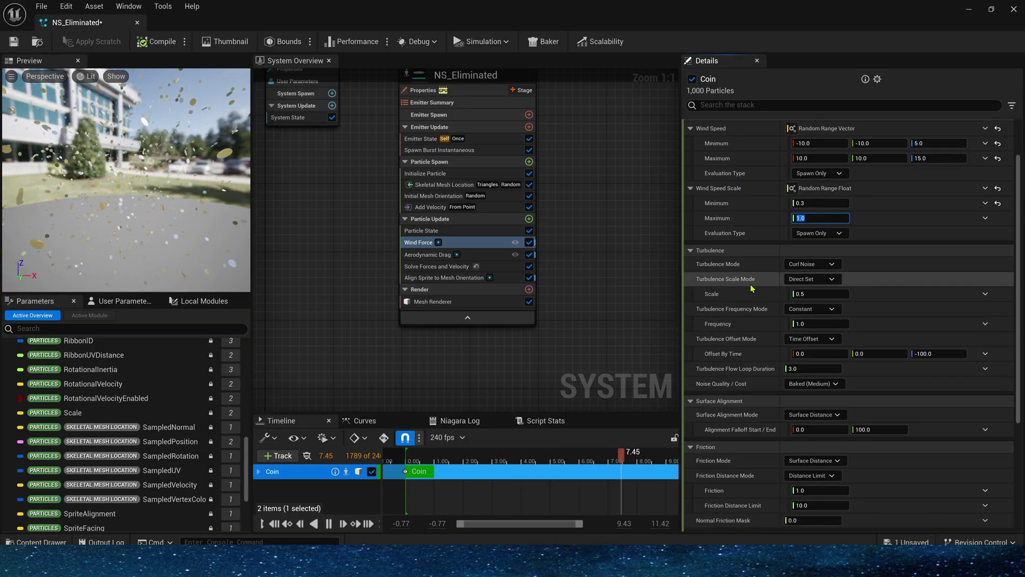
pyautogui.click(809, 279)
pyautogui.click(817, 304)
pyautogui.click(817, 294)
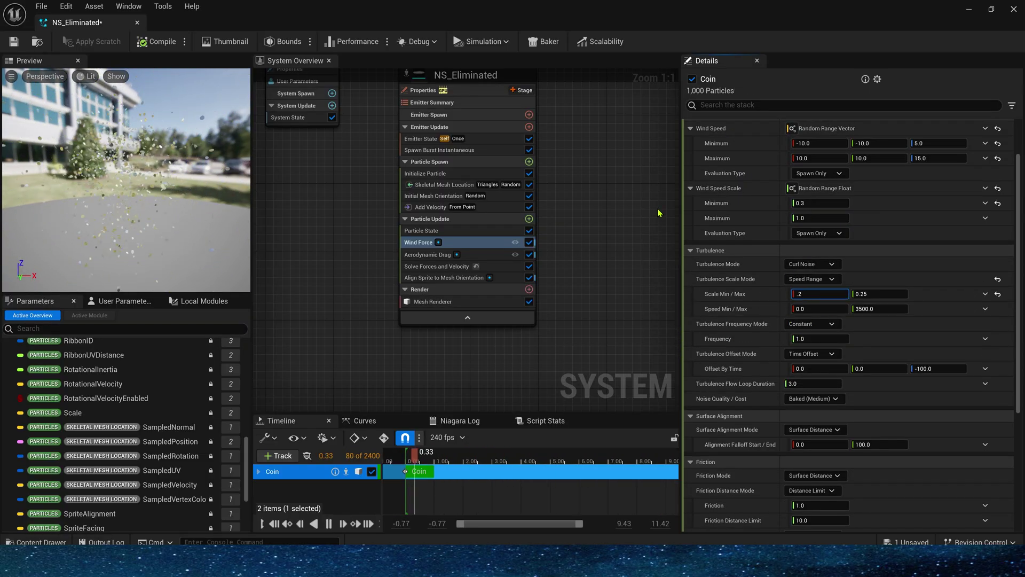
pyautogui.click(867, 309)
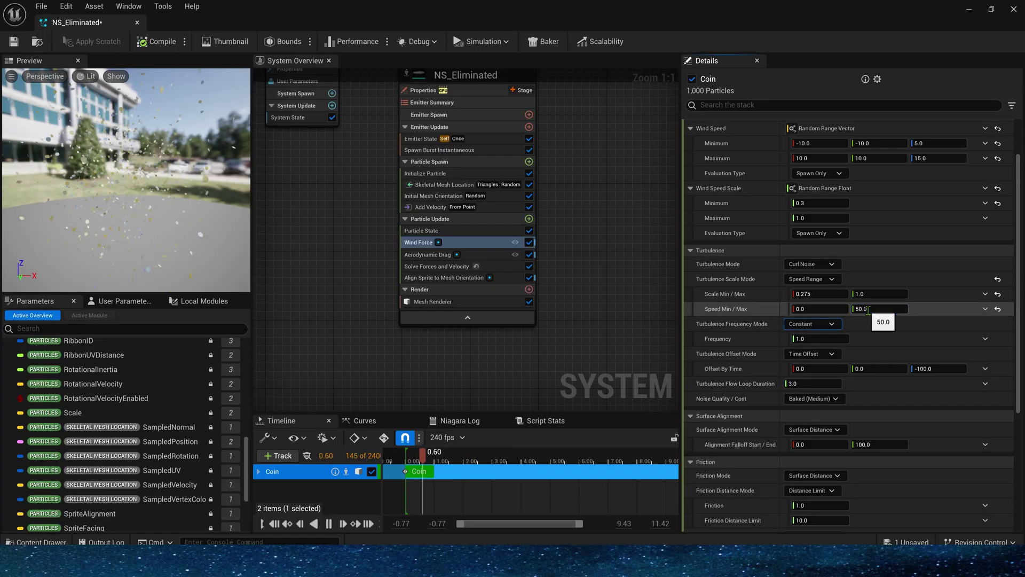
# Set the Wind Force's maximum turbulence speed to 500 and its turbulence Offset By Time to 50, 10, -150
pyautogui.click(457, 208)
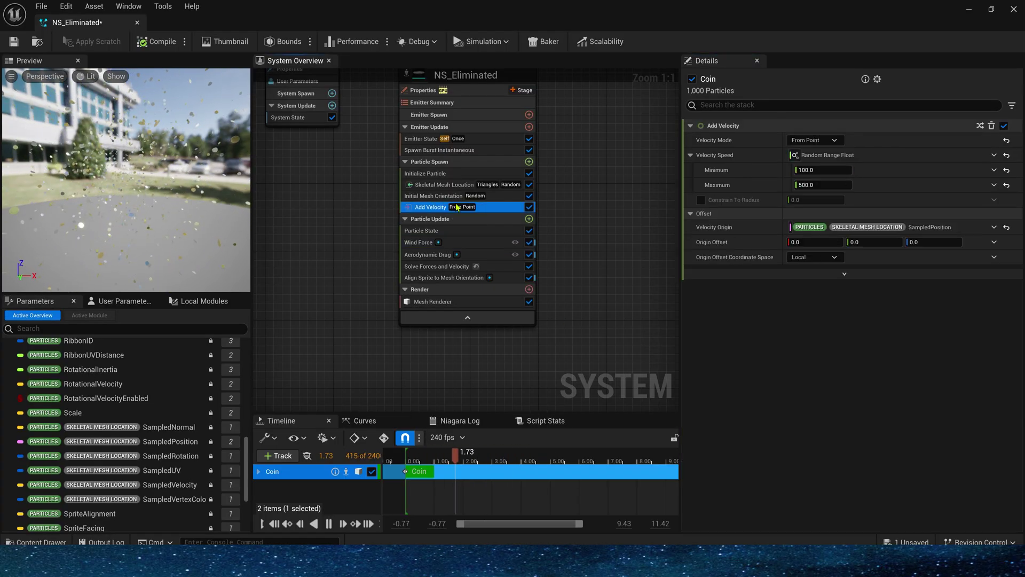
pyautogui.click(525, 257)
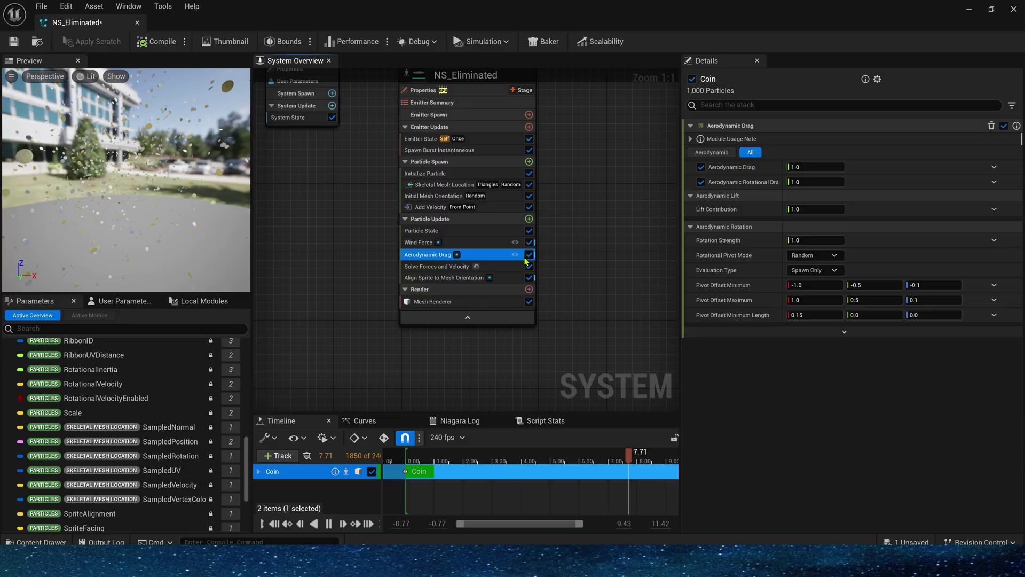
pyautogui.click(492, 242)
pyautogui.scroll(-1, 768, 342)
pyautogui.click(820, 389)
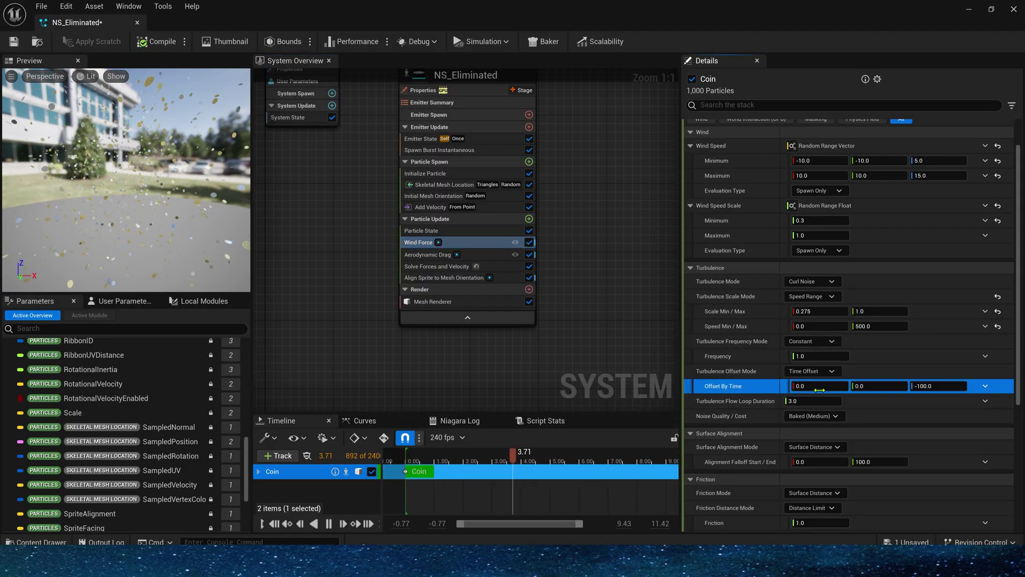
pyautogui.click(820, 385)
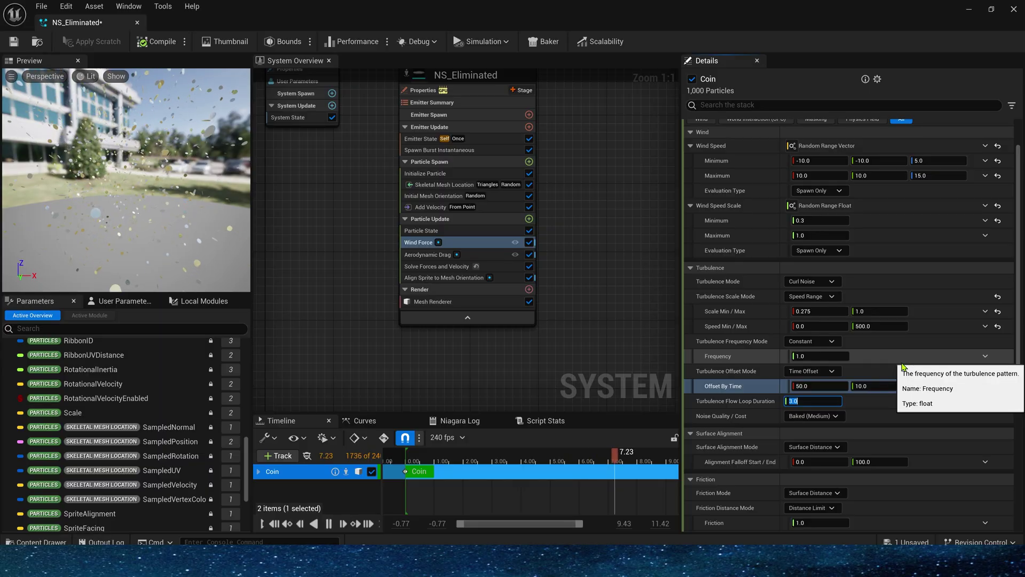
pyautogui.scroll(-2, 849, 299)
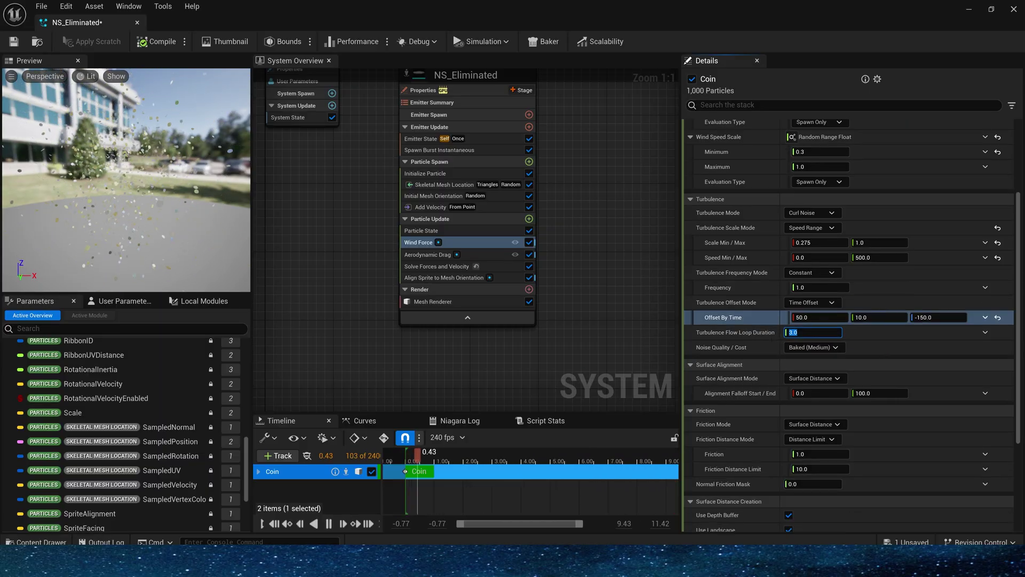
pyautogui.scroll(-1, 849, 286)
# Drive the Aerodynamic Drag value with Multiply Float and supply its B input from Float from Curve
pyautogui.click(427, 254)
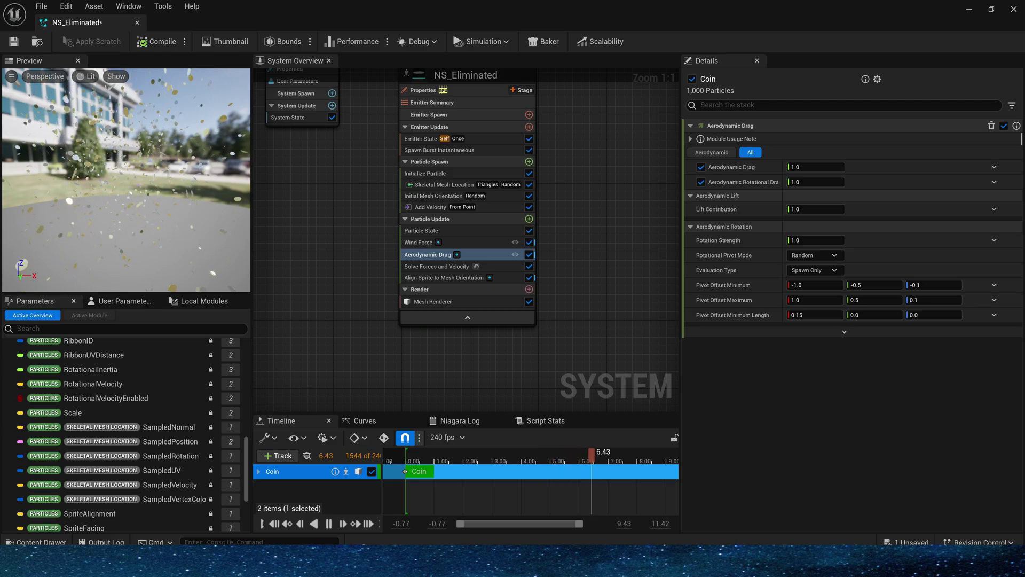
pyautogui.click(994, 168)
pyautogui.write('mult')
pyautogui.click(803, 237)
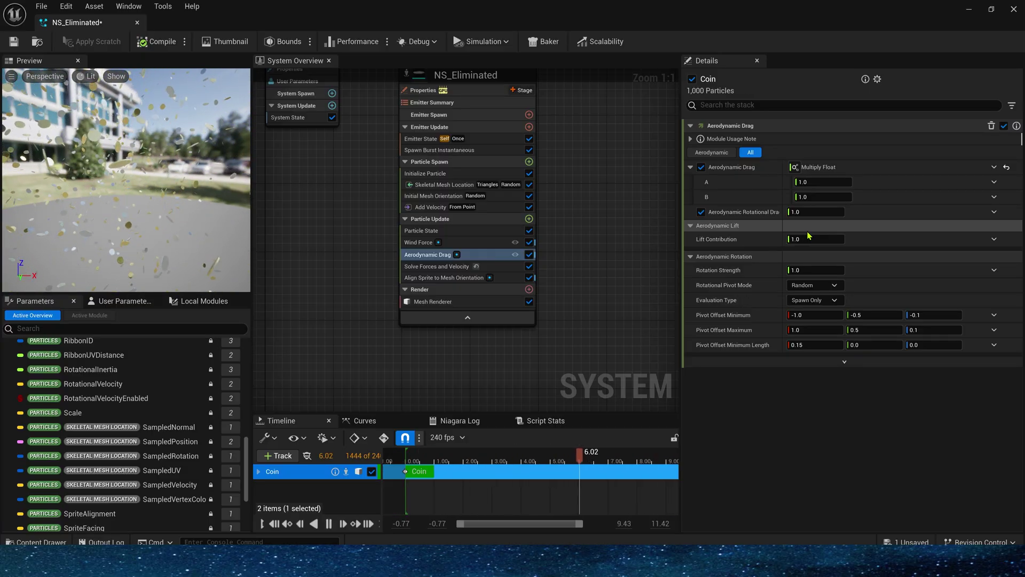
pyautogui.click(992, 199)
pyautogui.write('cur')
pyautogui.press('Return')
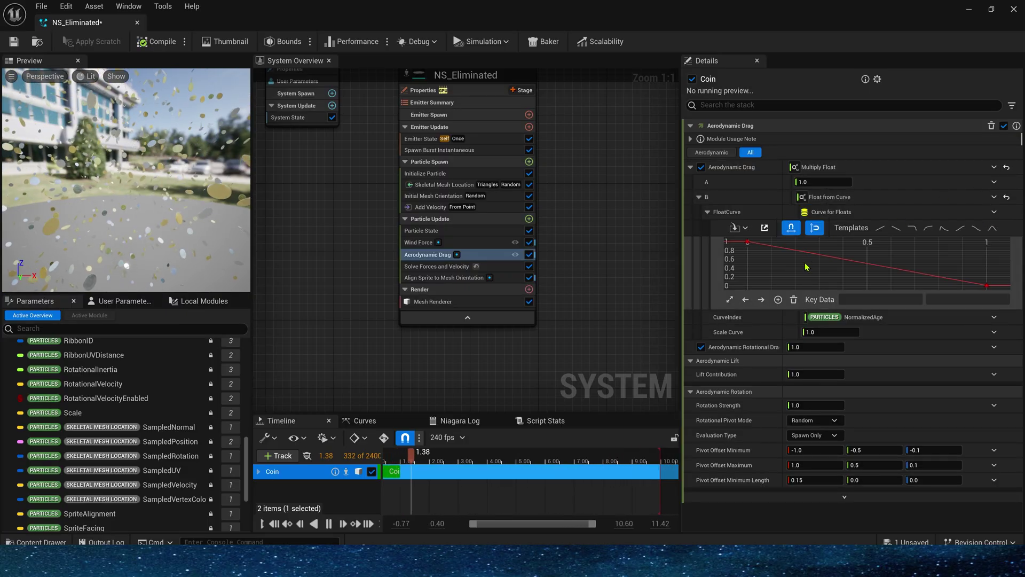
# Shape the drag curve with keys of 0.1 at time 0, 1 at 0.1 and 0 at 0.3, and smooth the keys
pyautogui.click(748, 243)
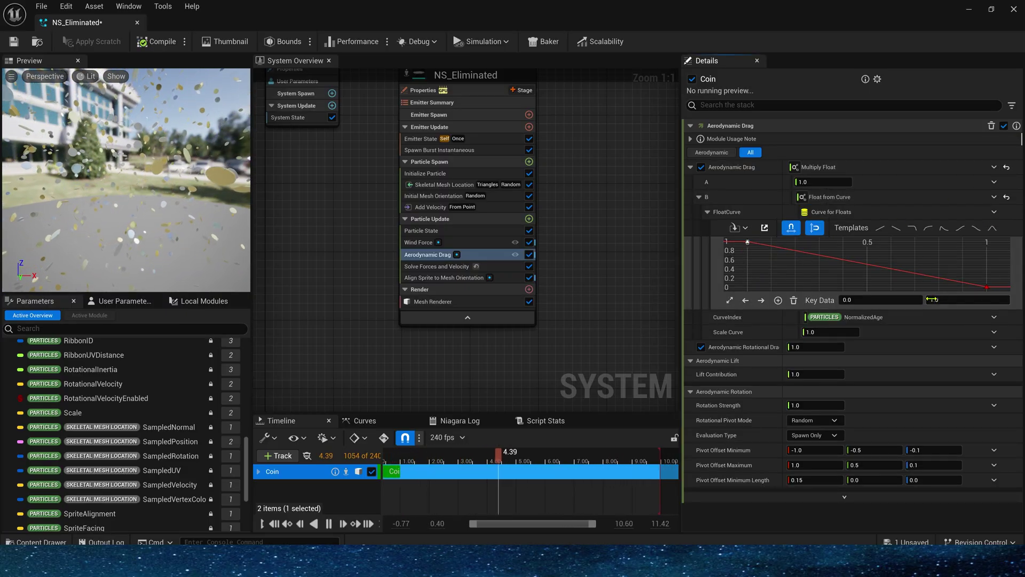
pyautogui.press('Return')
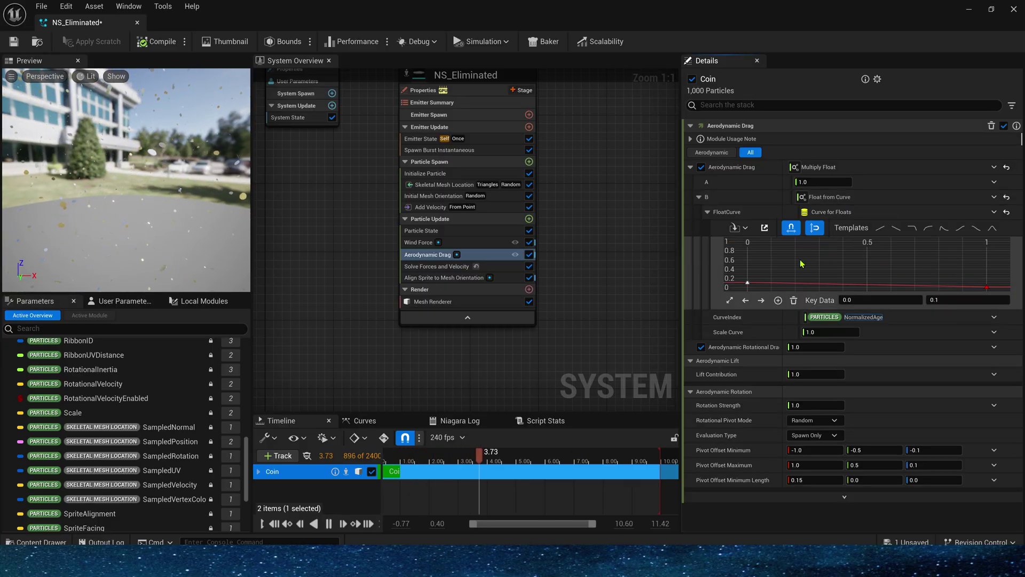
pyautogui.click(787, 249)
pyautogui.middleClick(774, 275)
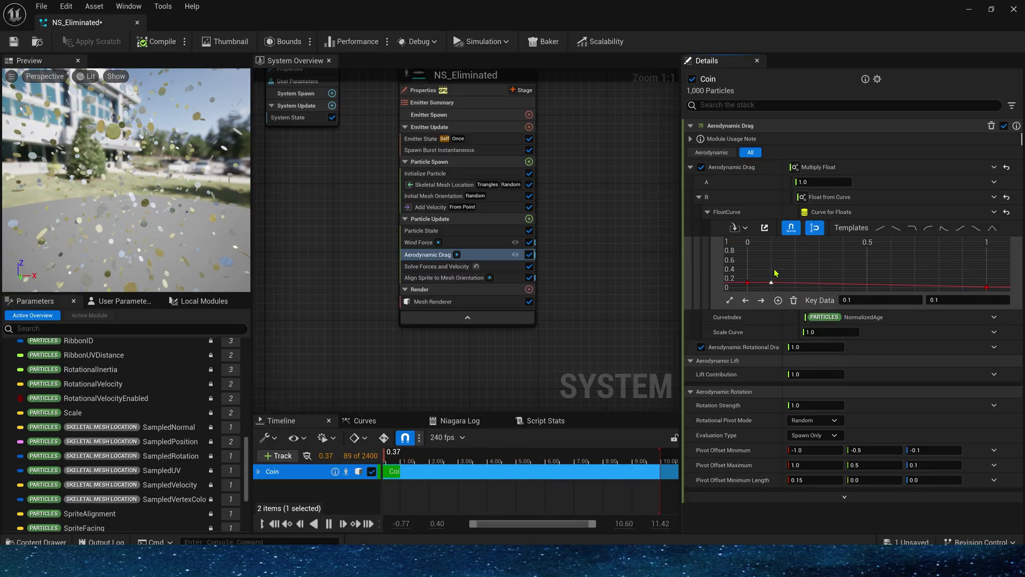
pyautogui.moveTo(772, 281); pyautogui.dragTo(772, 251)
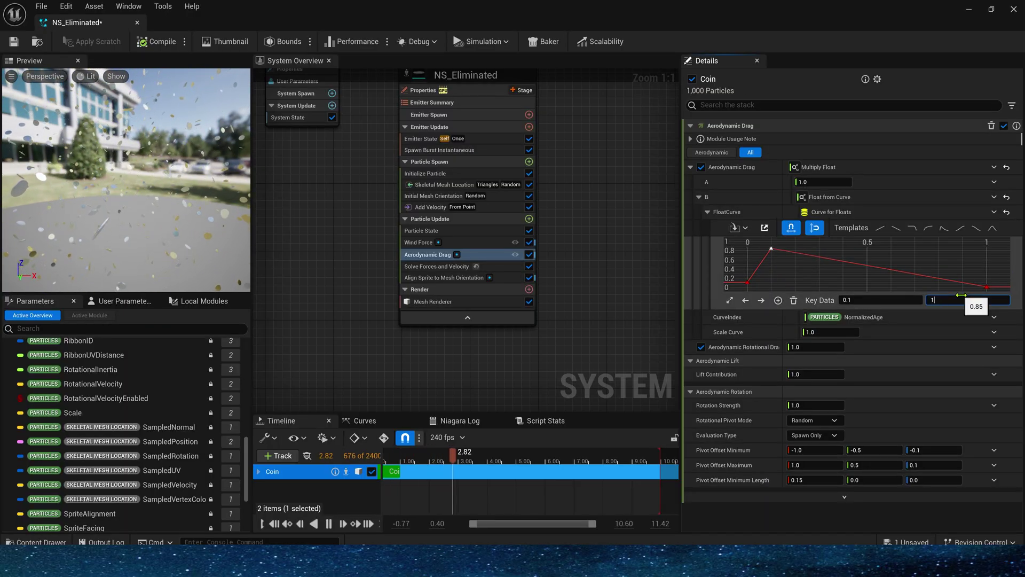
pyautogui.doubleClick(839, 261)
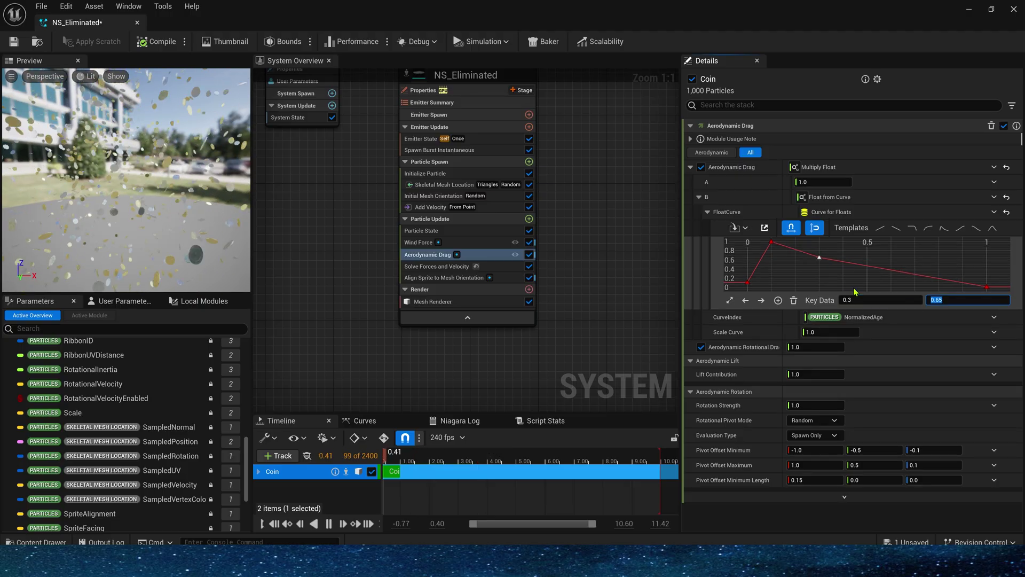
pyautogui.press('Return')
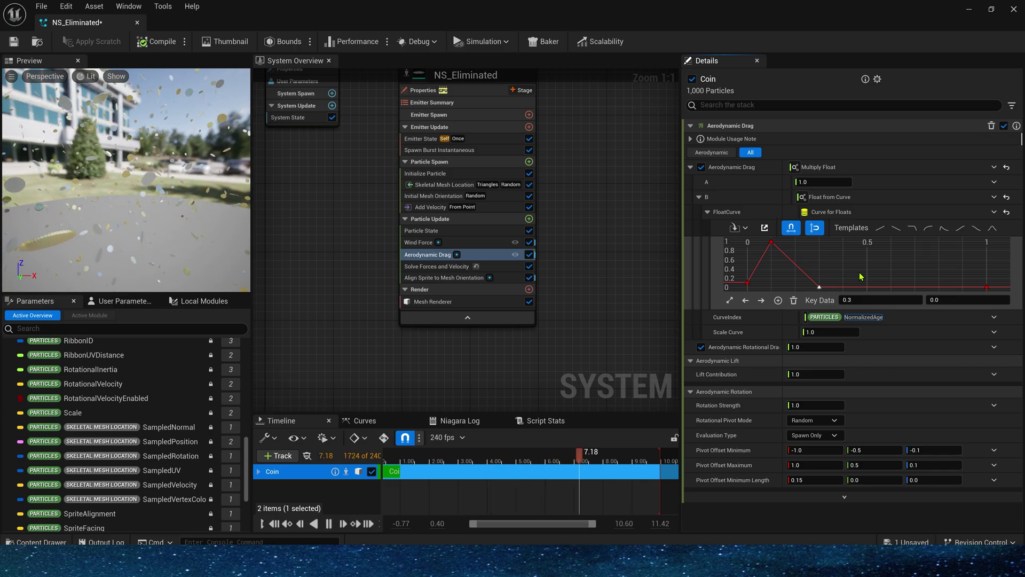
pyautogui.moveTo(732, 240); pyautogui.dragTo(804, 296)
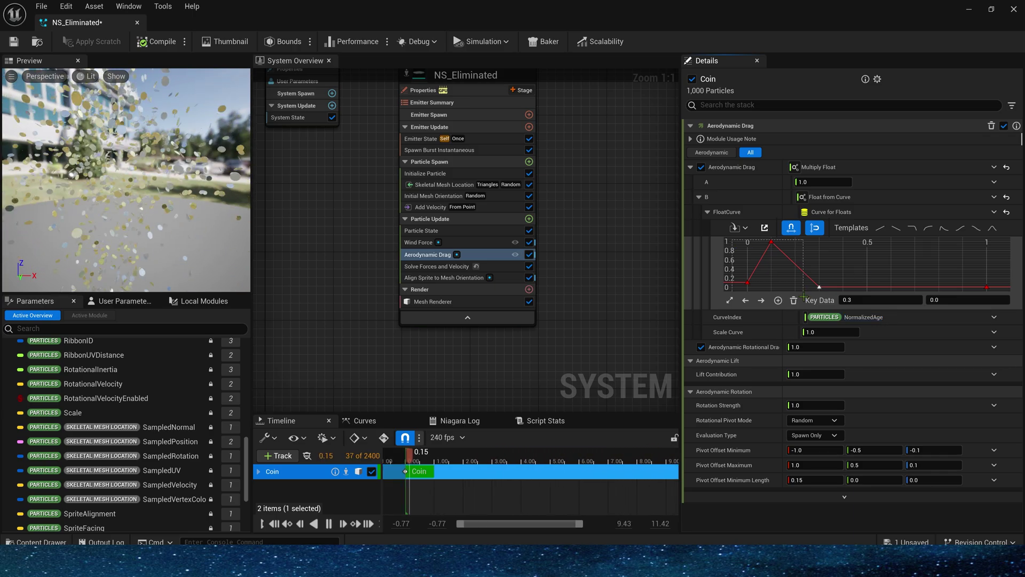
pyautogui.click(824, 271)
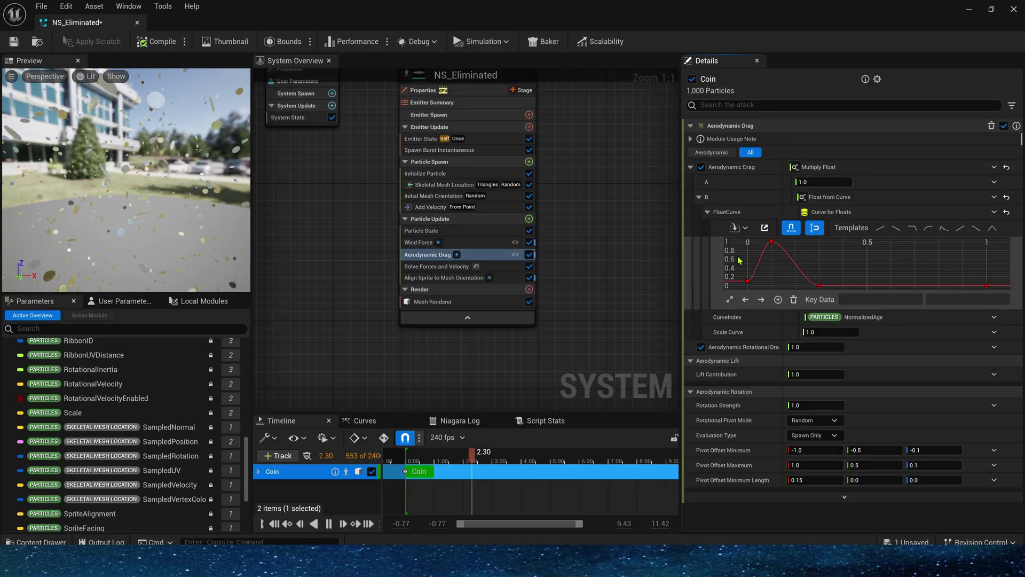
# Drive the drag multiplier's A input with Random Range Float and set its minimum to 0.3
pyautogui.click(993, 182)
pyautogui.write('ra')
pyautogui.click(802, 251)
pyautogui.click(833, 195)
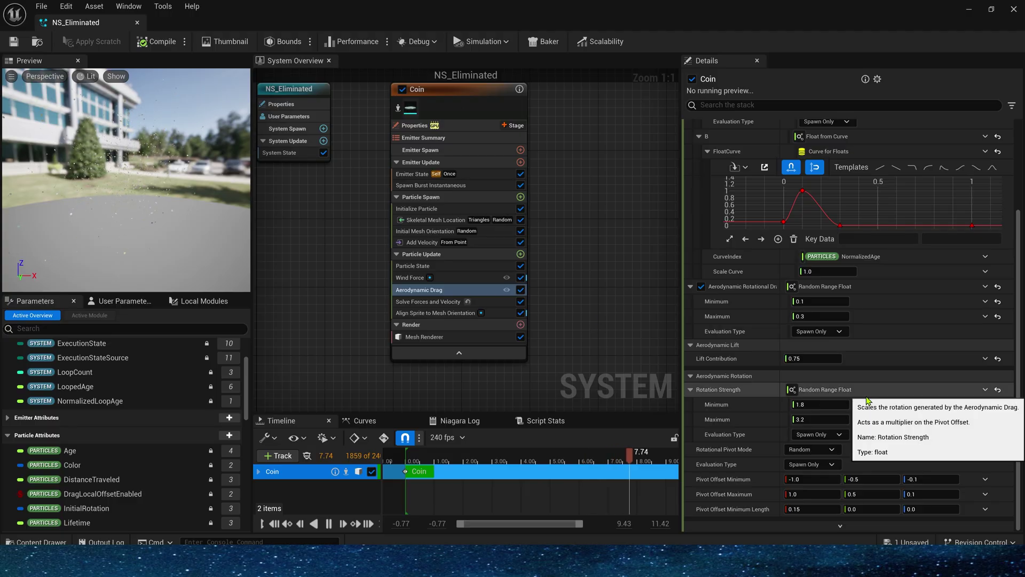
# Set the Aerodynamic Drag's Pivot Offset Minimum to -5, -0.5, -1 and Pivot Offset Maximum to 5, 0.5, 1
pyautogui.click(812, 478)
pyautogui.write('-5')
pyautogui.press('Tab')
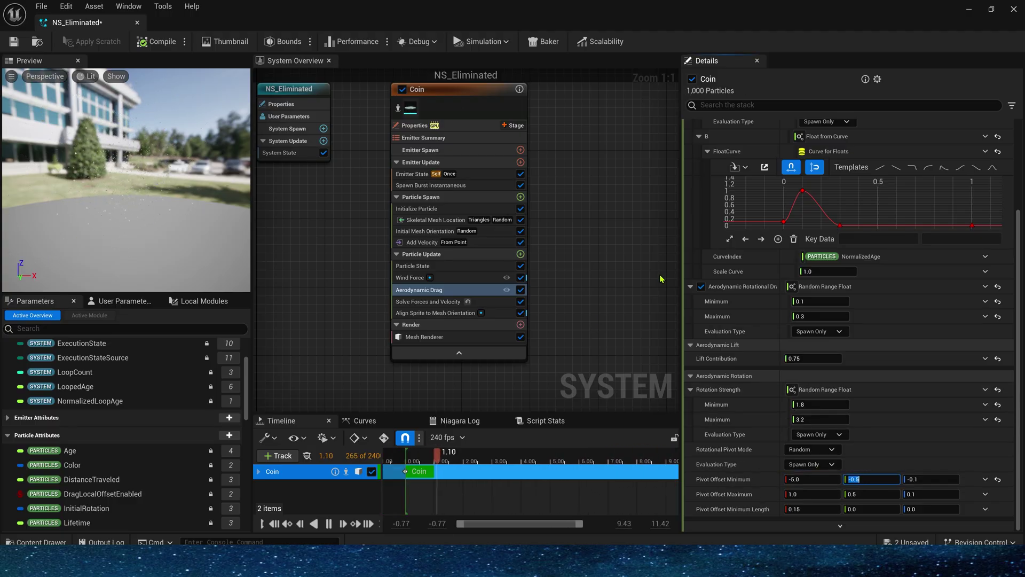
pyautogui.click(928, 479)
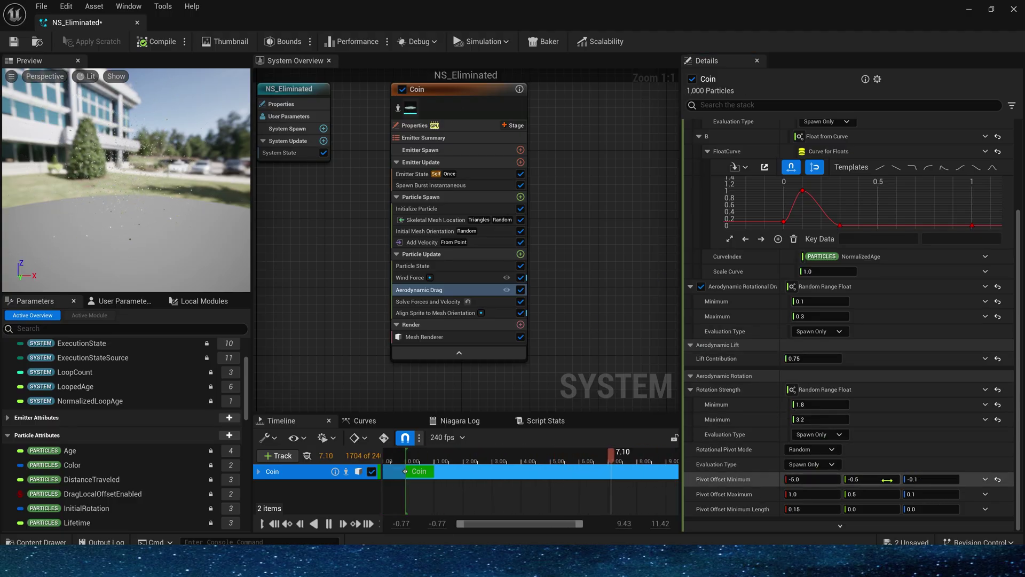
pyautogui.write('-1')
pyautogui.press('Tab')
pyautogui.write('5')
pyautogui.press('Tab')
pyautogui.press('Tab')
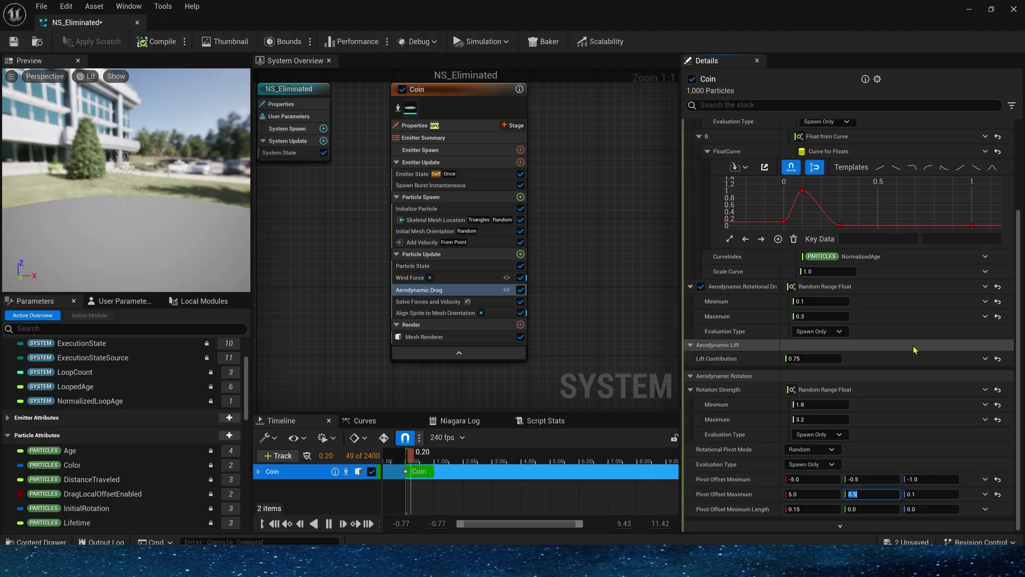
pyautogui.write('1')
pyautogui.press('Tab')
pyautogui.click(937, 419)
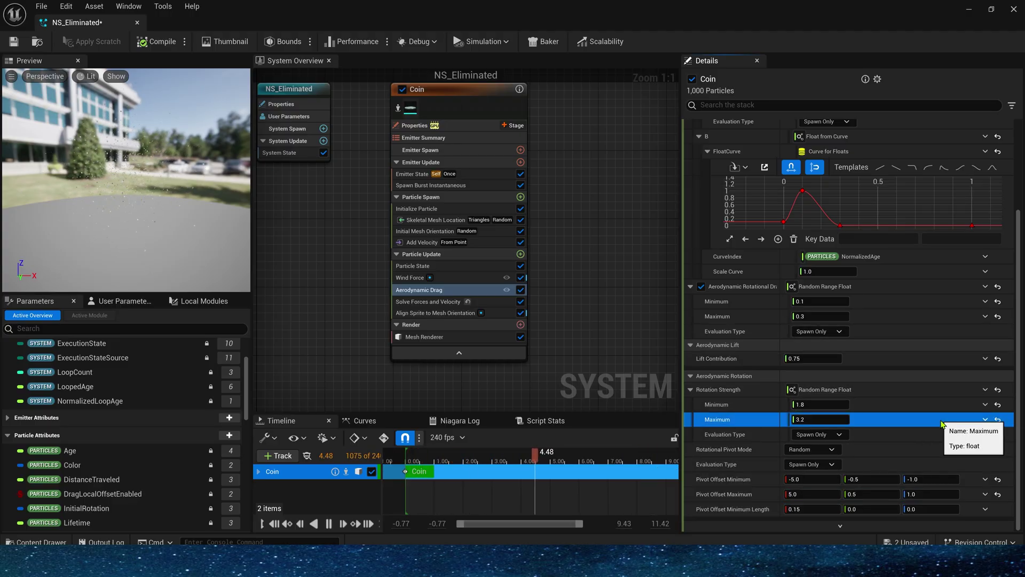
pyautogui.click(593, 326)
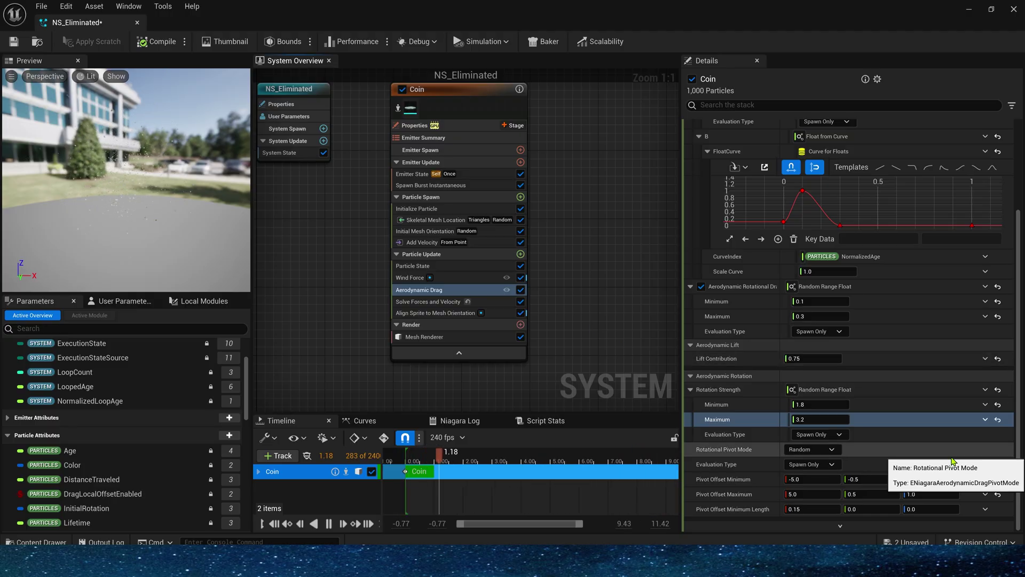
# Add Gravity Force to Particle Update and drive its Gravity with Multiply Vector by Float
pyautogui.click(521, 254)
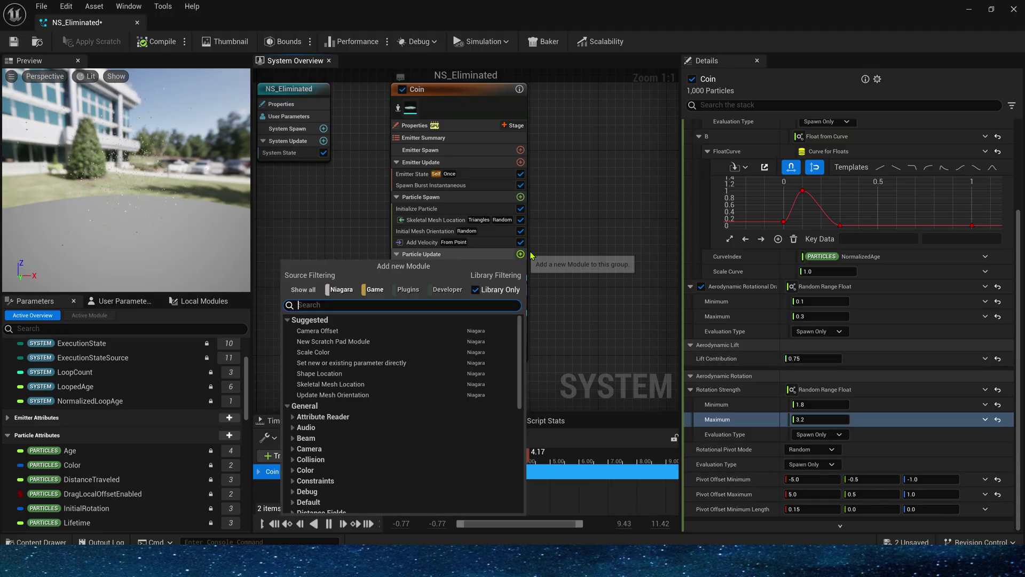
pyautogui.write('gr')
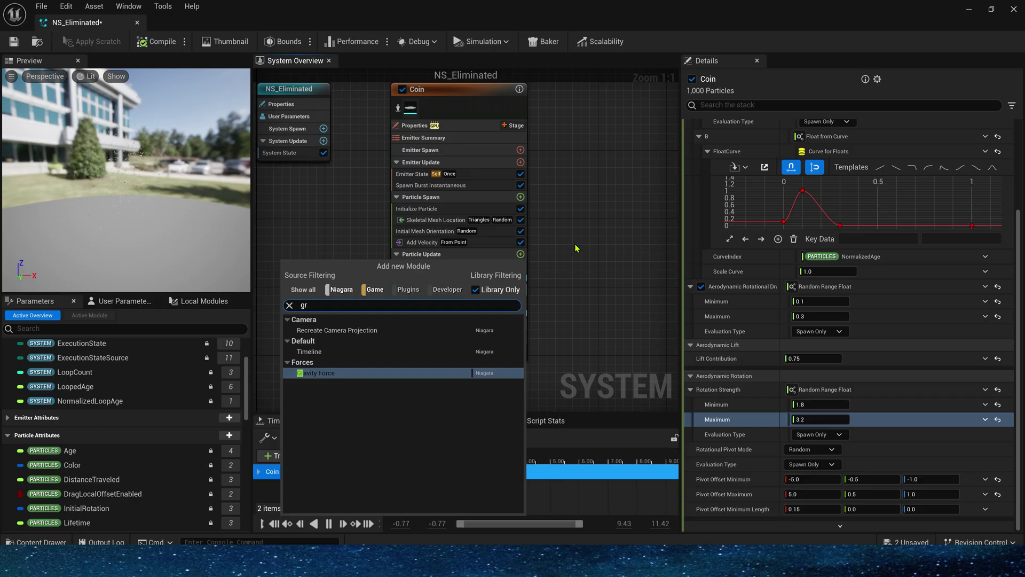
pyautogui.click(320, 372)
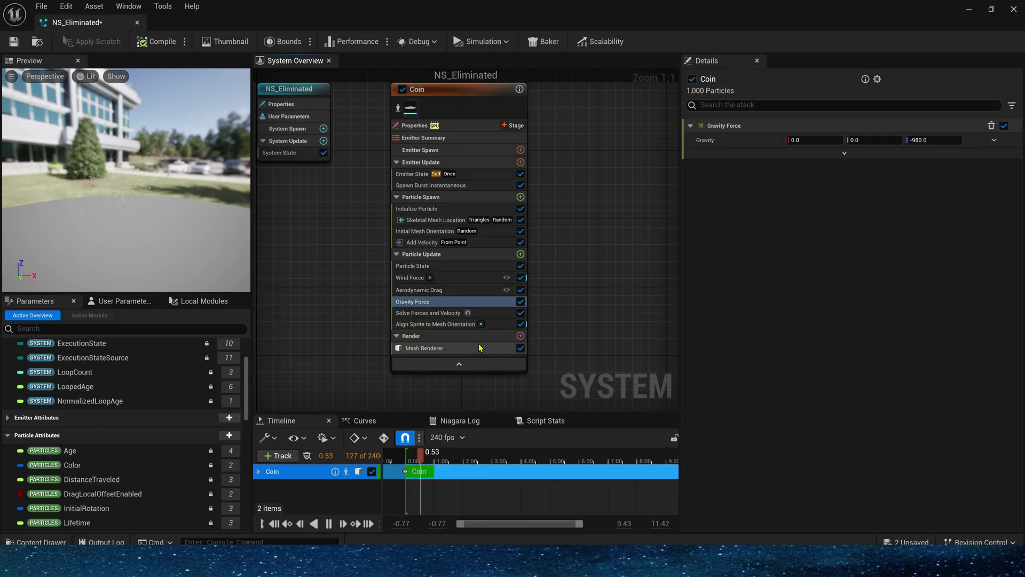
pyautogui.click(993, 140)
pyautogui.write('mu')
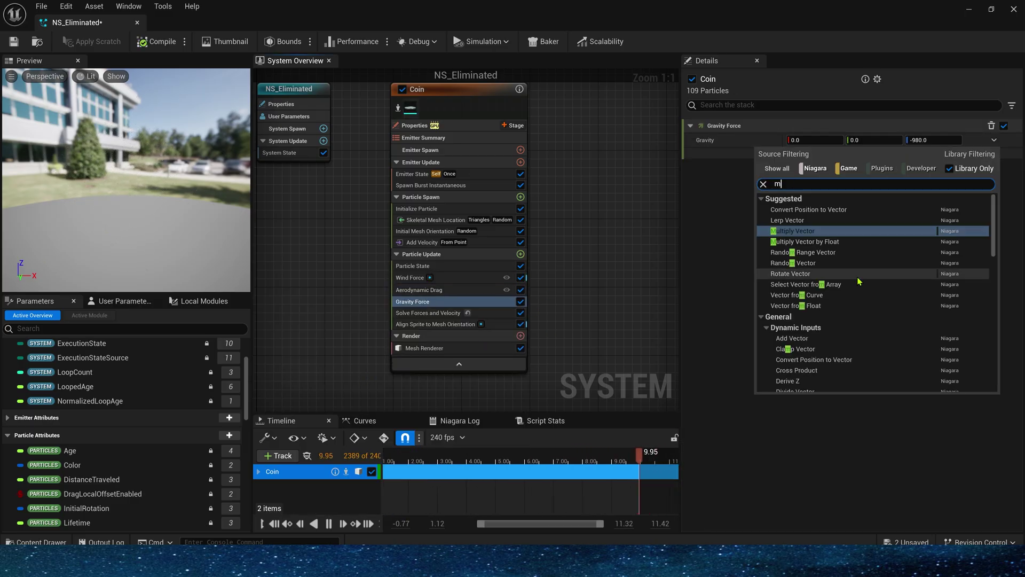
pyautogui.click(815, 226)
# Drive the gravity multiplier with Float from Curve, holding 0 until time 0.3 and easing up to 1 at the end key
pyautogui.click(993, 169)
pyautogui.write('c')
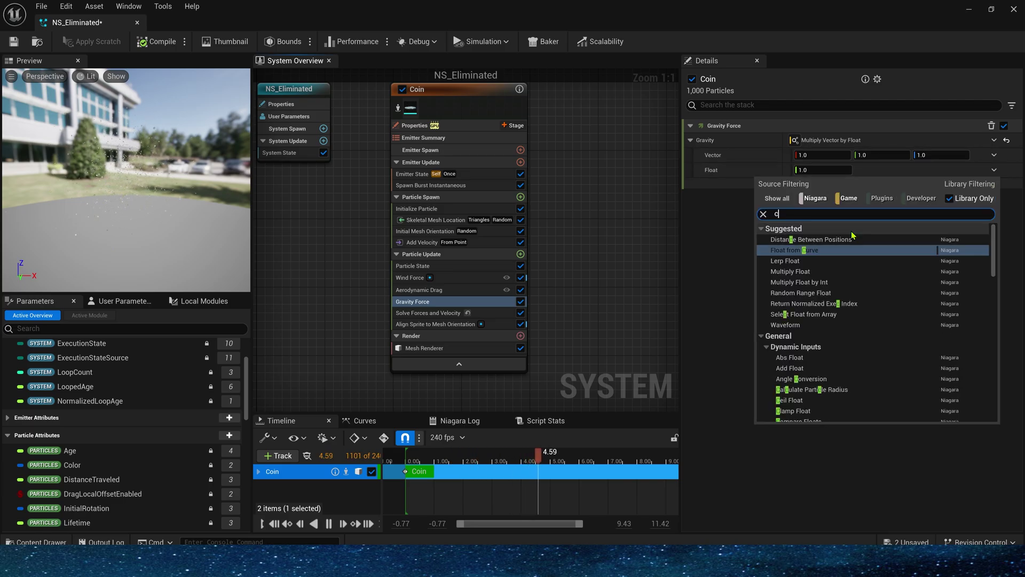
pyautogui.click(848, 248)
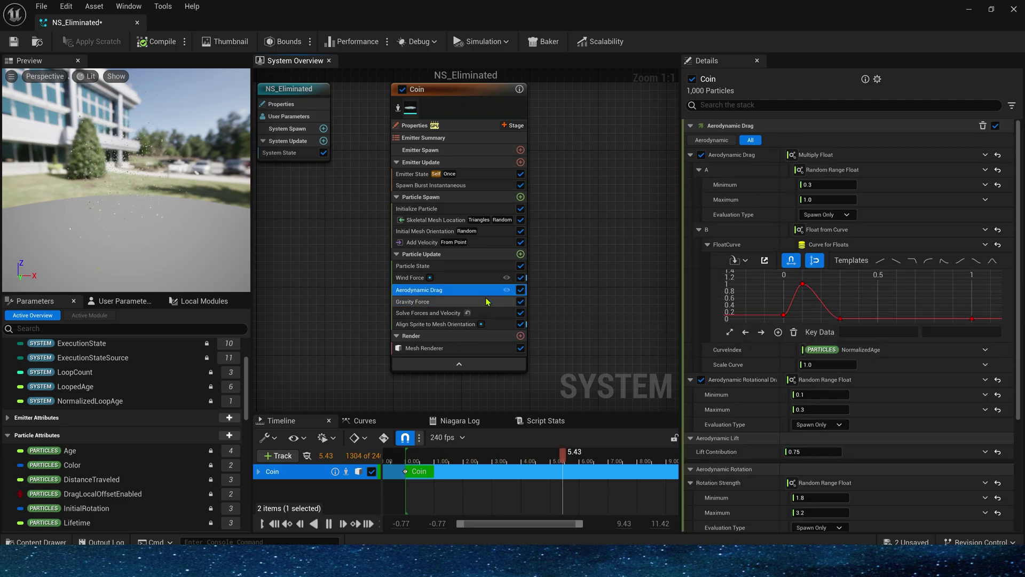
pyautogui.click(748, 214)
pyautogui.write('0.3')
pyautogui.press('Tab')
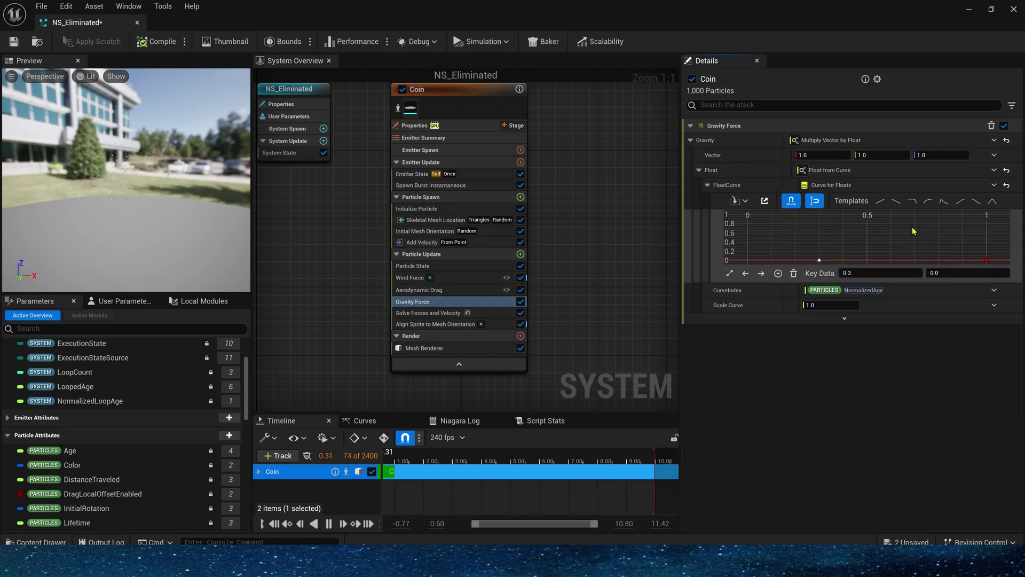
pyautogui.write('1')
pyautogui.press('Return')
pyautogui.click(820, 260)
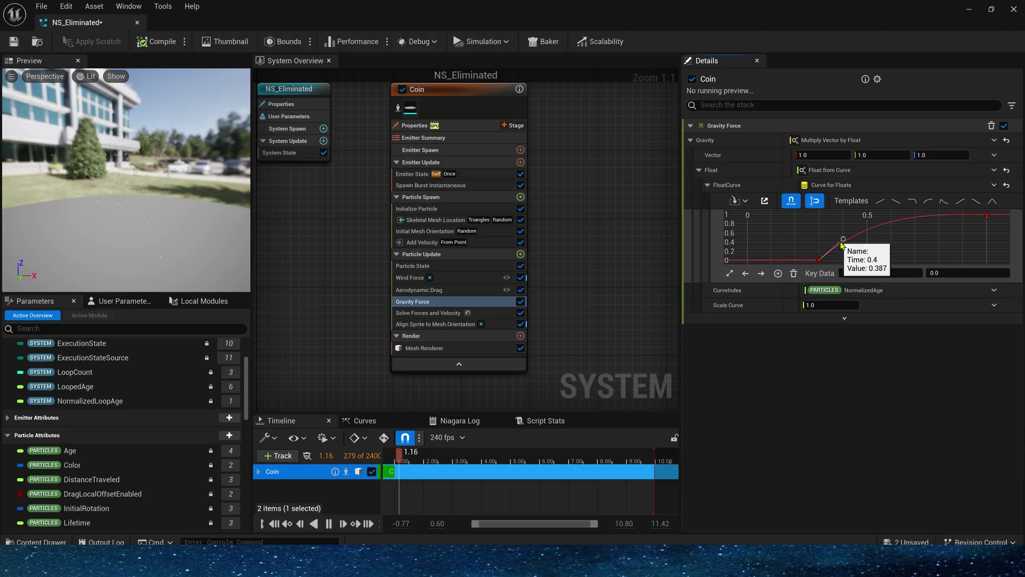
# Drive the gravity vector with Random Range Vector, minimum -10, -10, -4000 and maximum 10, 10, -3500, and save the system
pyautogui.click(993, 155)
pyautogui.write('ra')
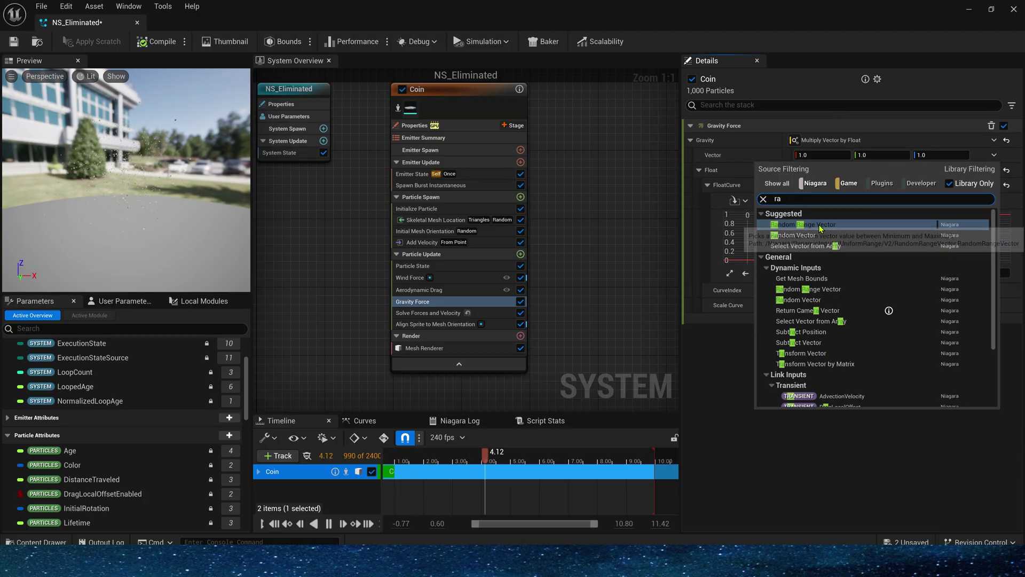
pyautogui.click(819, 228)
pyautogui.click(818, 172)
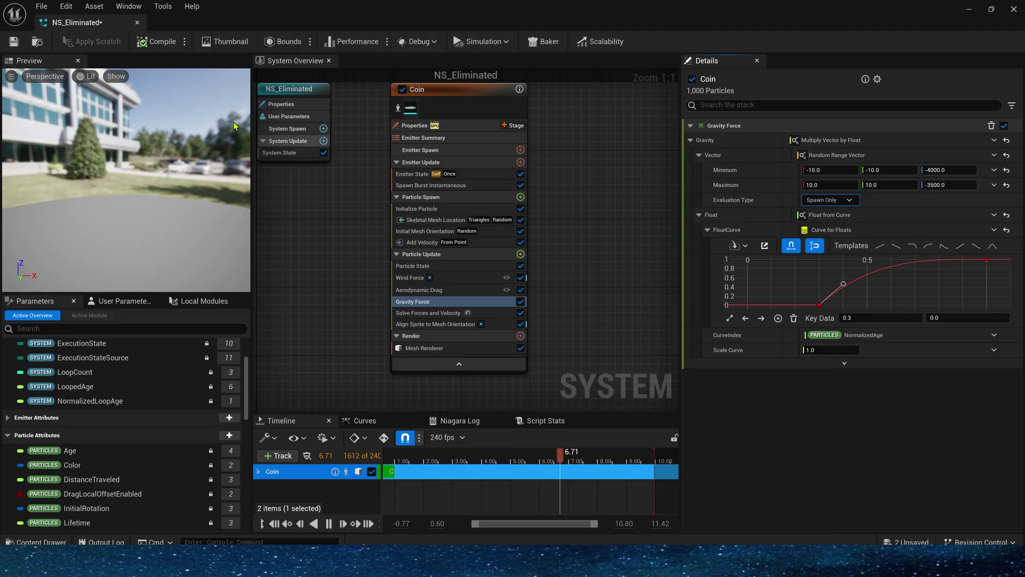
pyautogui.click(13, 41)
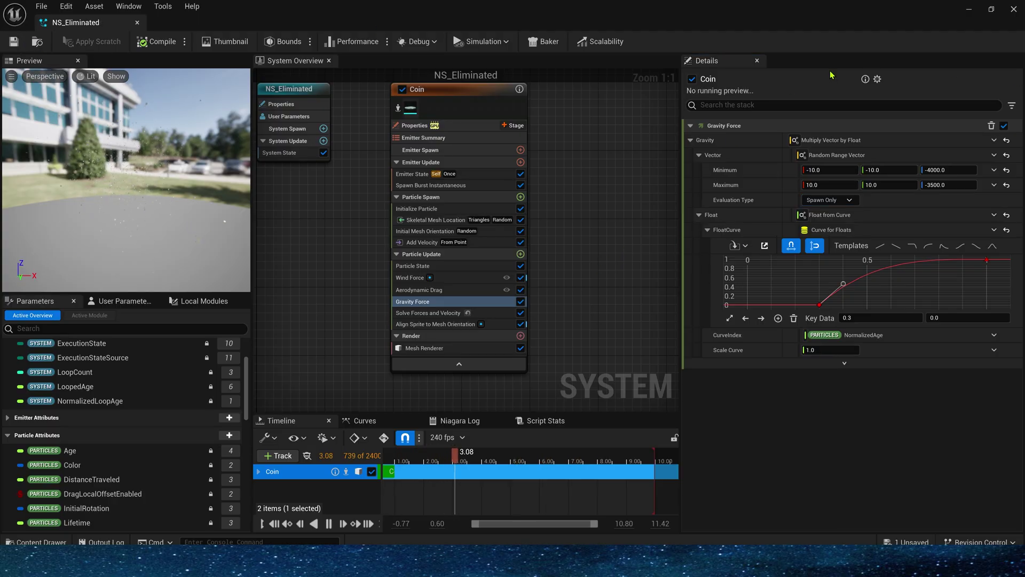
# Return to the level editor and reset NS_Eliminated2 to preview the coin effect in the scene beside the character
pyautogui.click(970, 12)
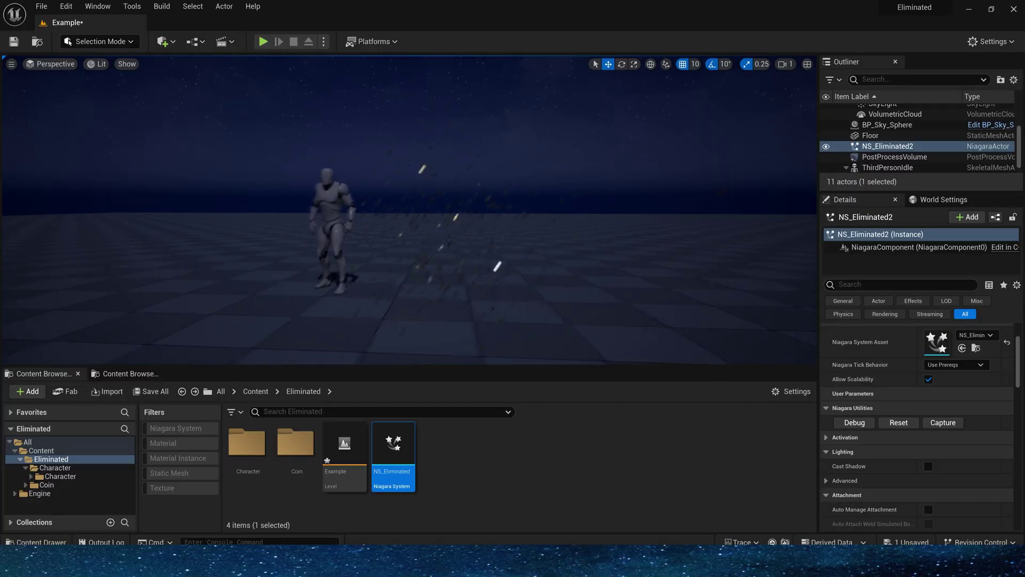
pyautogui.click(897, 423)
pyautogui.moveTo(480, 214); pyautogui.dragTo(517, 194, button='right')
pyautogui.press('w')
pyautogui.press('g')
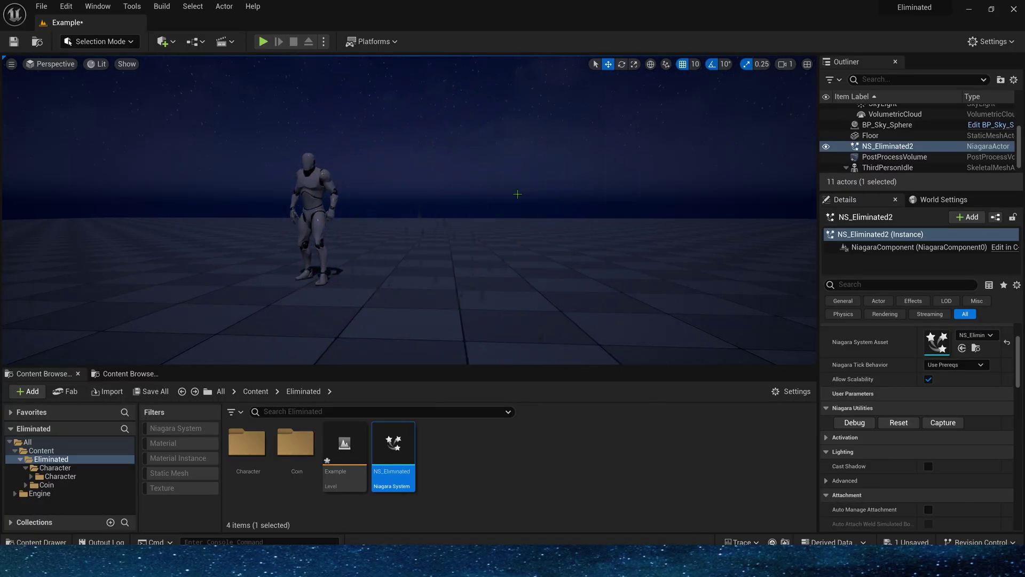
# Replay the coin burst from NS_Eliminated2 twice in the level viewport
pyautogui.click(899, 422)
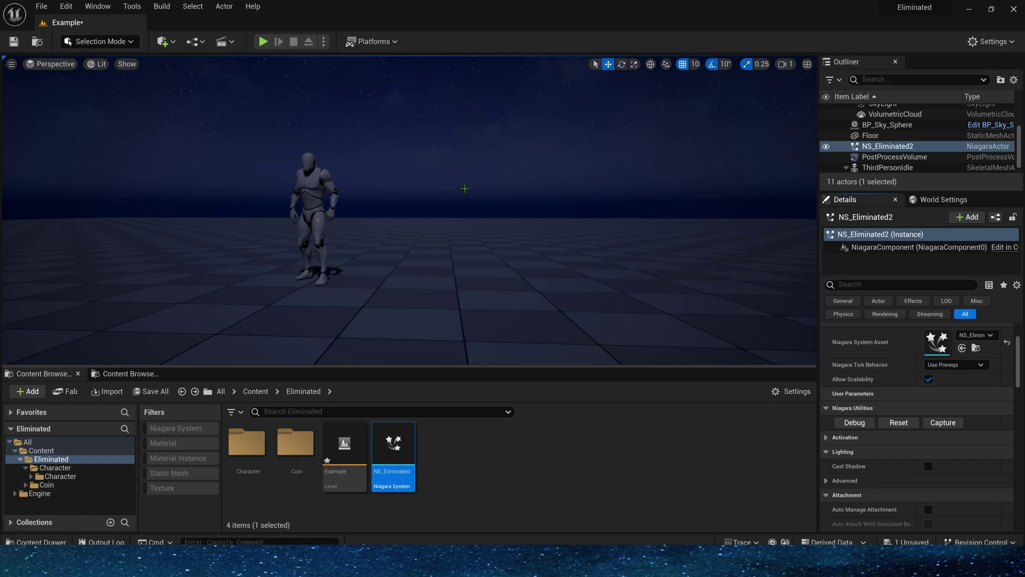
pyautogui.click(894, 424)
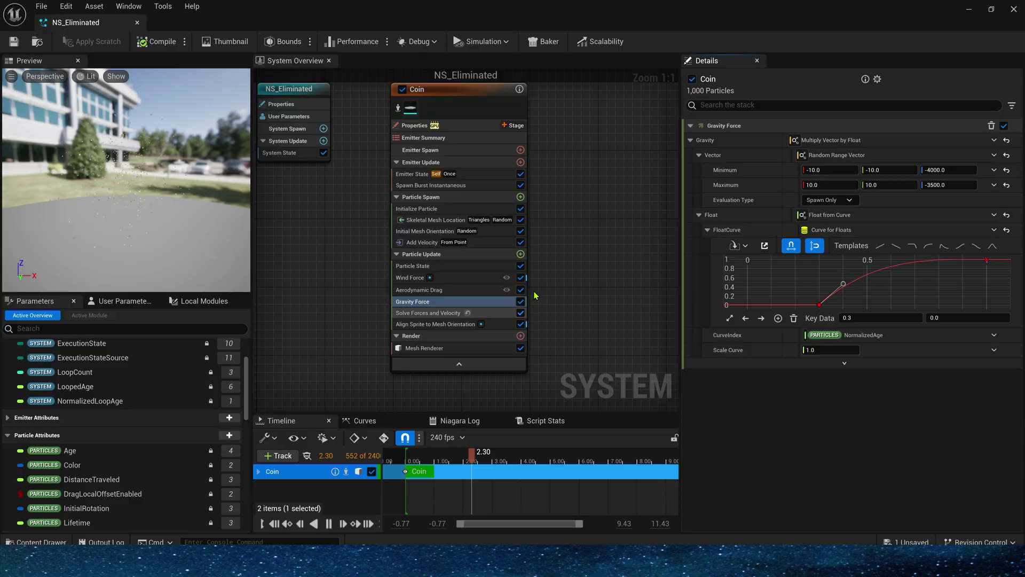
# Add a Collision module to the Coin emitter's Particle Update and set its GPU Collision Type to GPU Distance Fields
pyautogui.write('c')
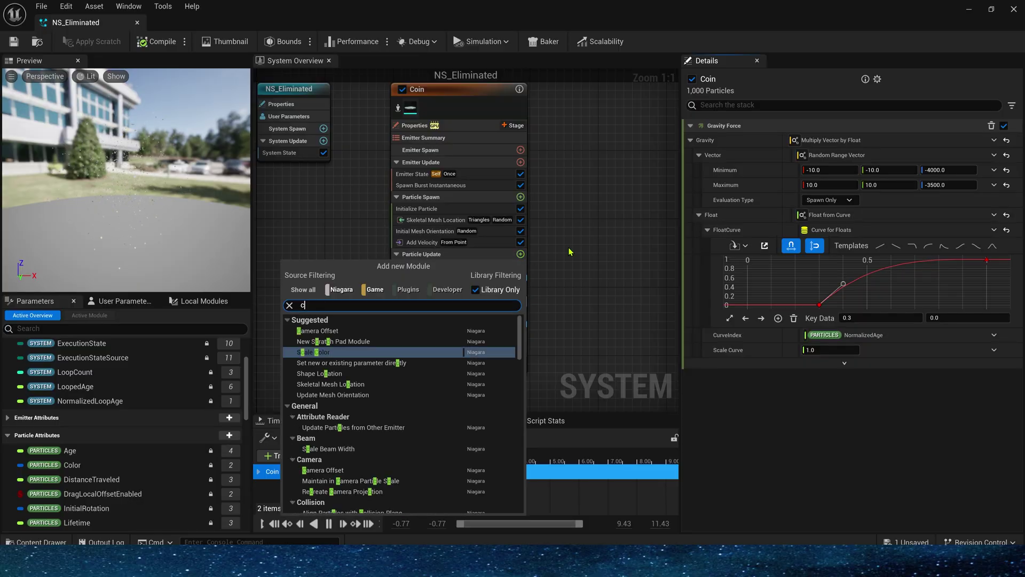
pyautogui.write('ollision')
pyautogui.press('Return')
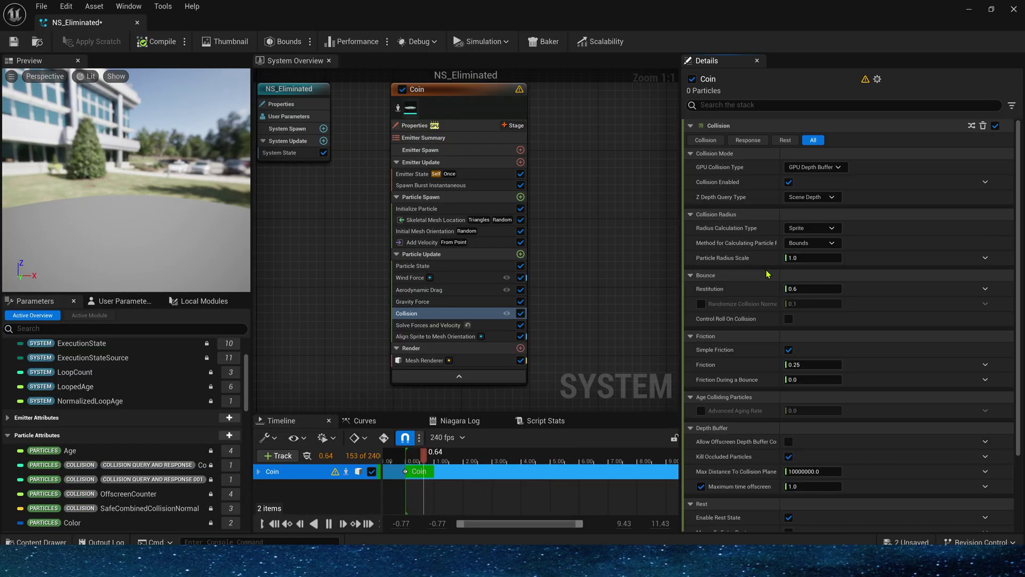
pyautogui.click(814, 167)
pyautogui.click(817, 198)
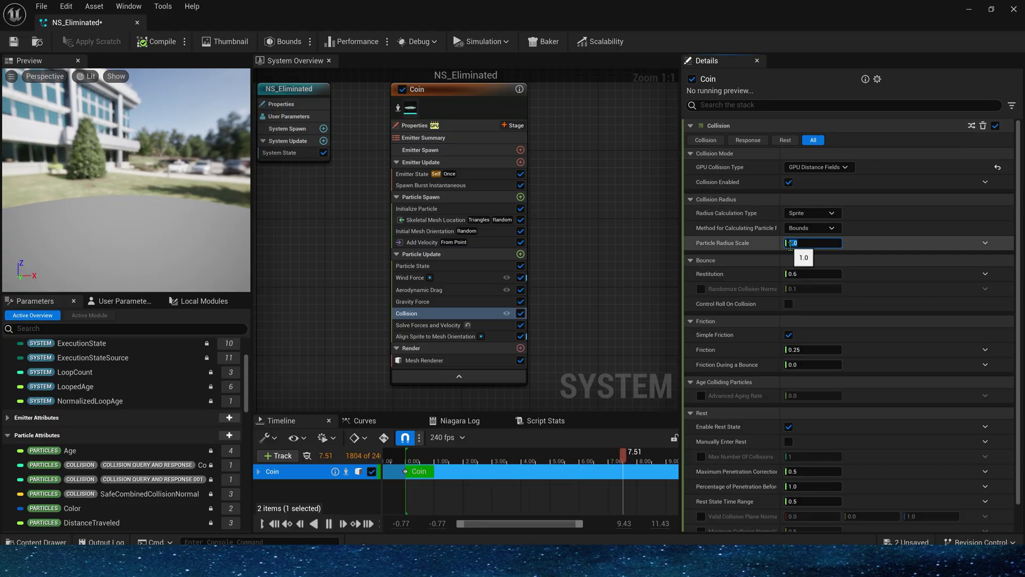
# Shrink the Niagara editor window to examine the level's Floor mesh near the character, and restore it to full size
pyautogui.moveTo(613, 12); pyautogui.dragTo(570, 97)
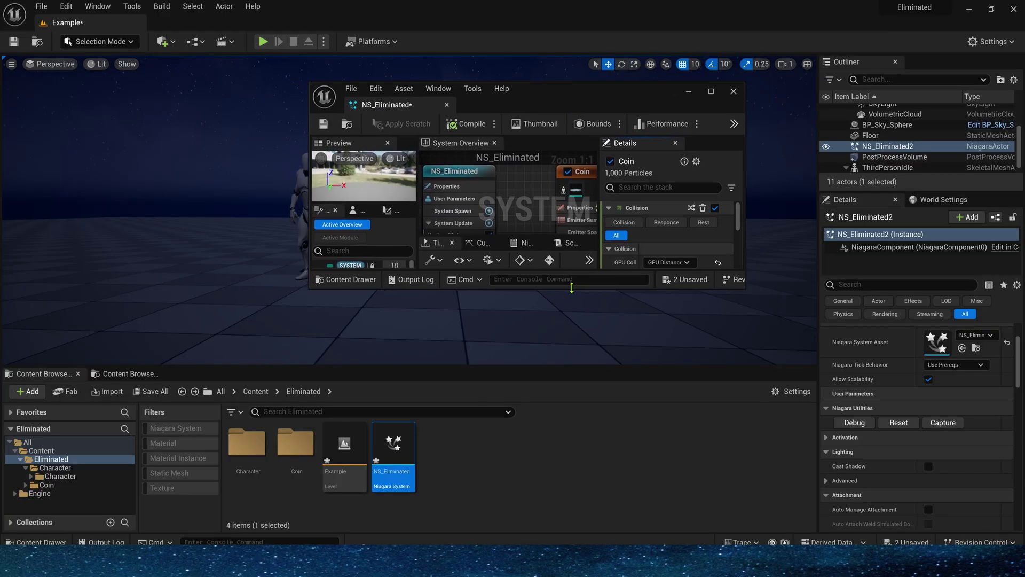
pyautogui.moveTo(571, 287); pyautogui.dragTo(579, 477)
pyautogui.moveTo(593, 96); pyautogui.dragTo(323, 92)
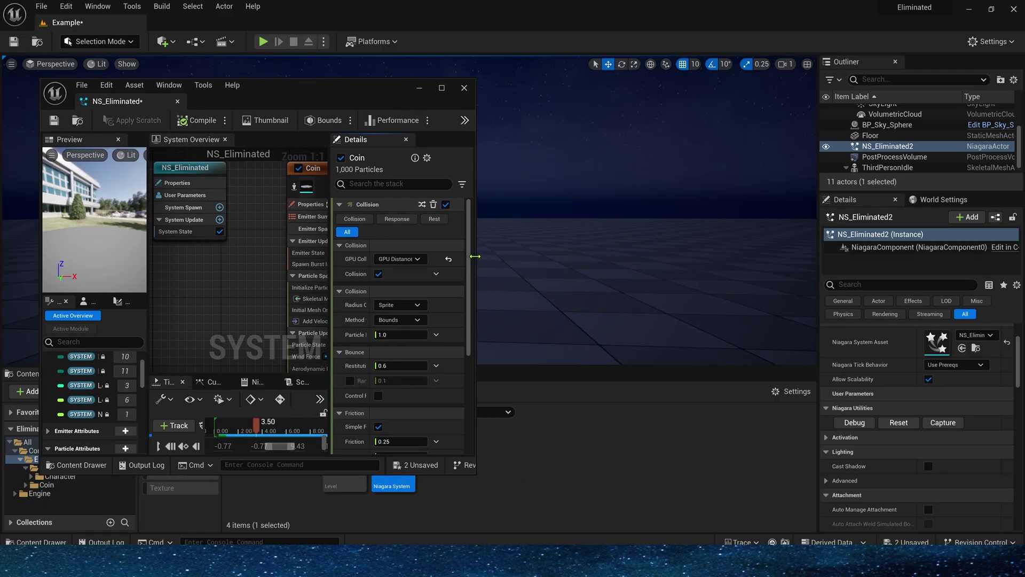
pyautogui.moveTo(474, 256); pyautogui.dragTo(613, 261)
pyautogui.moveTo(452, 94); pyautogui.dragTo(806, 239)
pyautogui.press('w')
pyautogui.moveTo(389, 166); pyautogui.dragTo(470, 213, button='right')
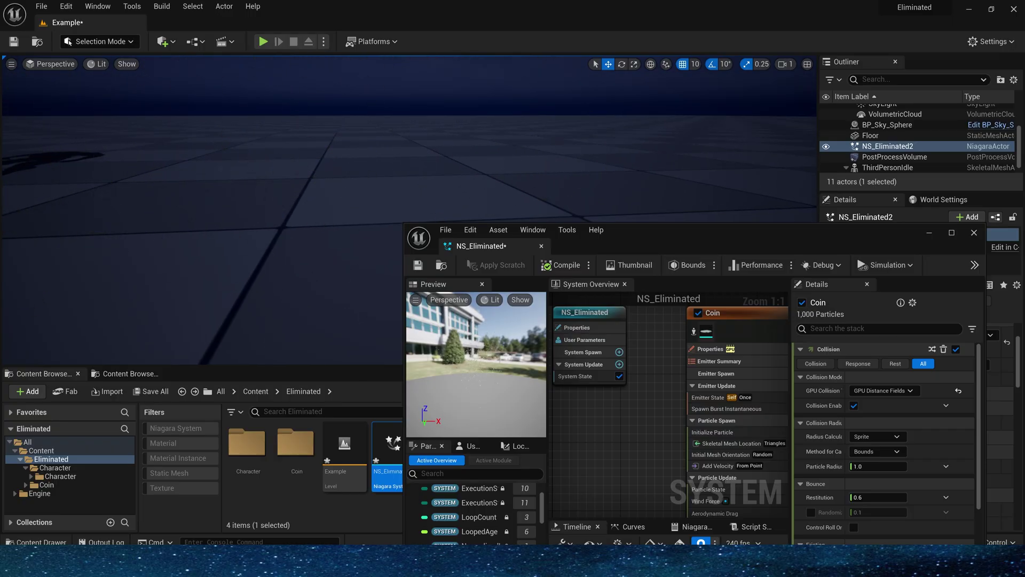
pyautogui.moveTo(374, 160); pyautogui.dragTo(374, 160, button='right')
pyautogui.click(343, 205)
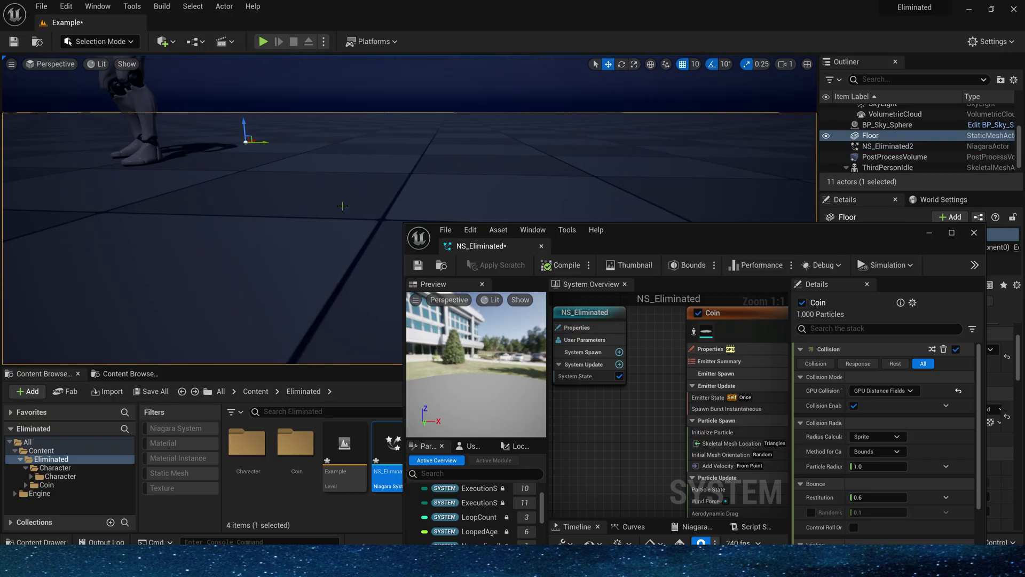
pyautogui.doubleClick(650, 250)
# Set the collision's Particle Radius Scale to 13 and drive Restitution with Random Range Float, minimum 0.2 and maximum 0.7
pyautogui.click(794, 243)
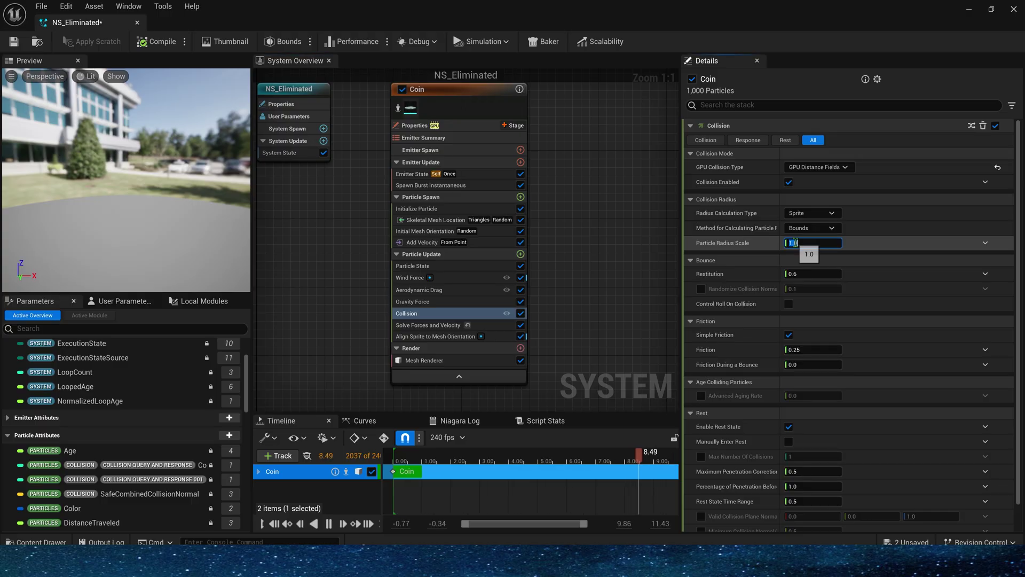
pyautogui.write('13')
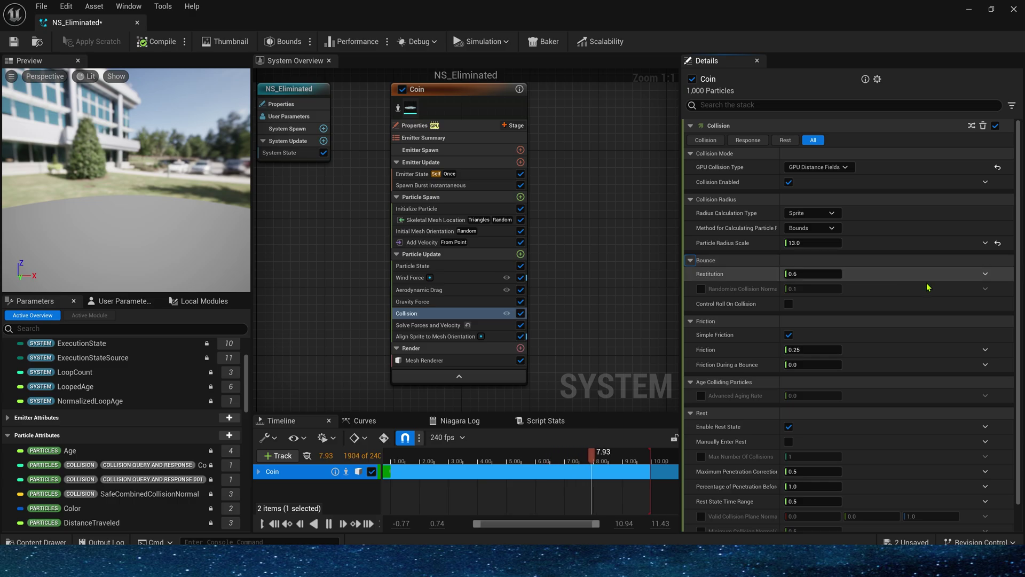
pyautogui.click(985, 274)
pyautogui.write('ra')
pyautogui.click(803, 346)
pyautogui.click(820, 289)
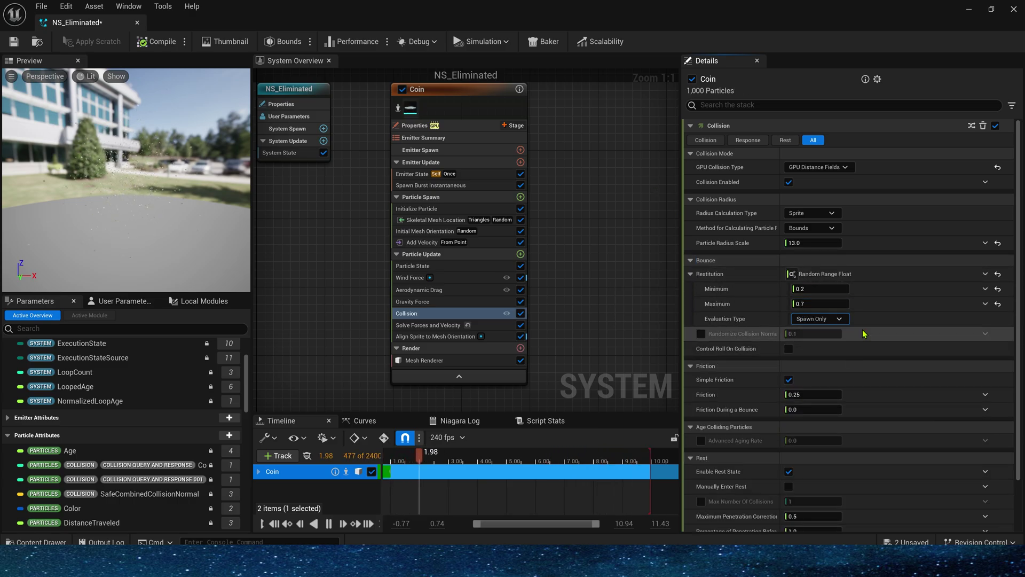
# Widen the property name column and enable Control Roll On Collision in the Collision module's Bounce settings
pyautogui.moveTo(781, 336); pyautogui.dragTo(818, 335)
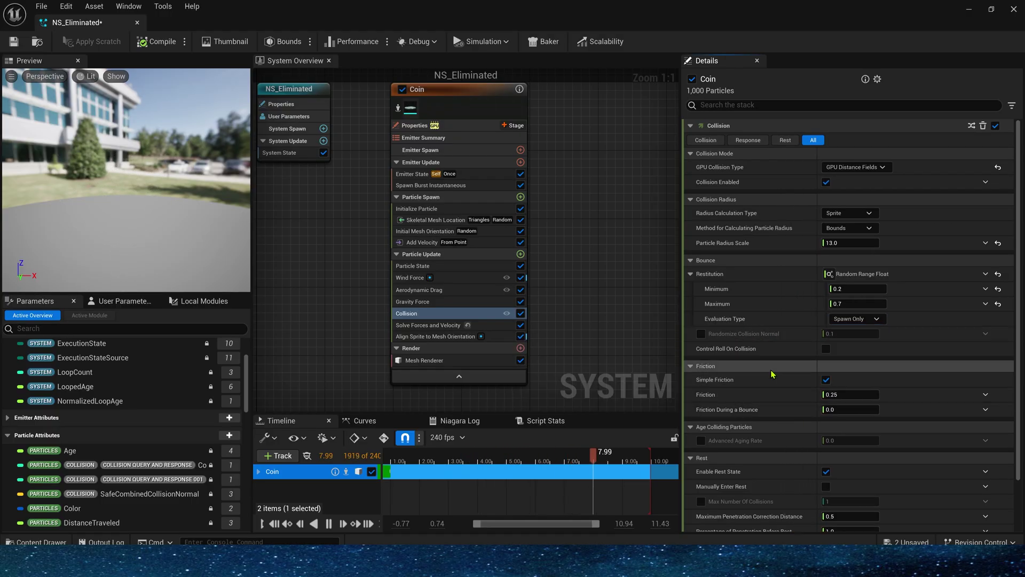
pyautogui.click(700, 334)
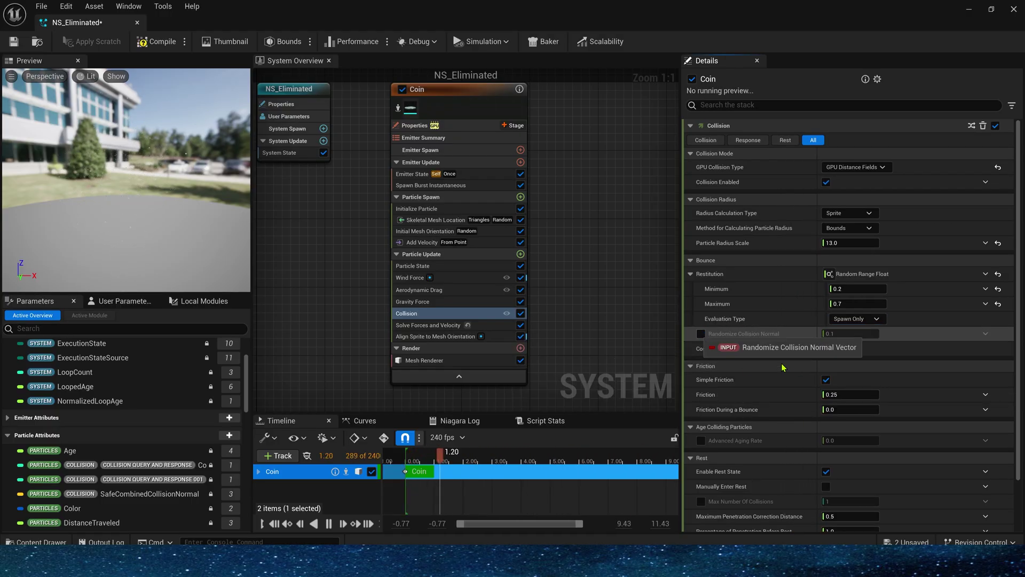
pyautogui.hotkey('ctrl', 'z')
pyautogui.click(826, 349)
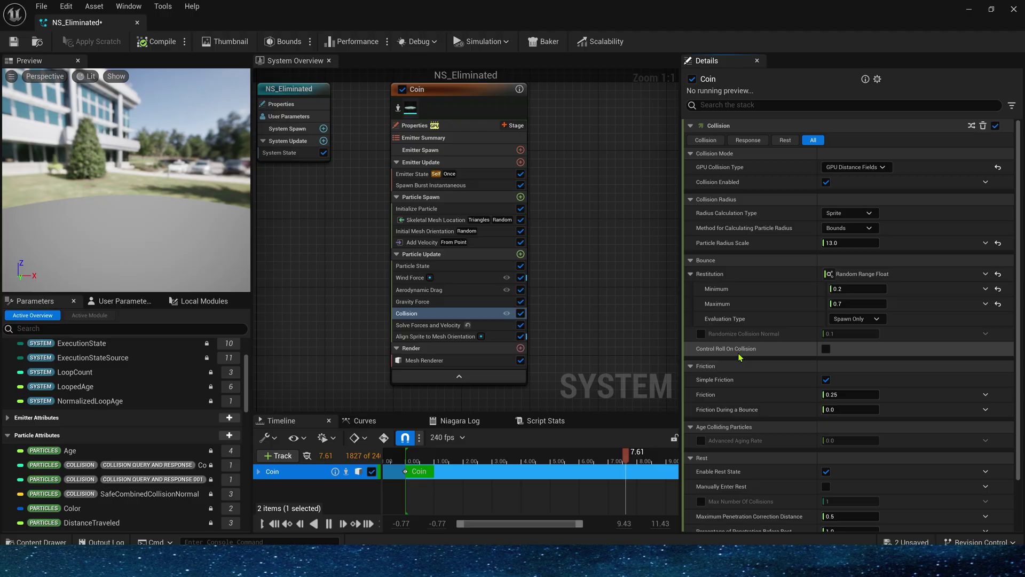
# Drive the collision's Friction with Random Range Float using a minimum of 0.5, and save the system
pyautogui.scroll(-3, 790, 342)
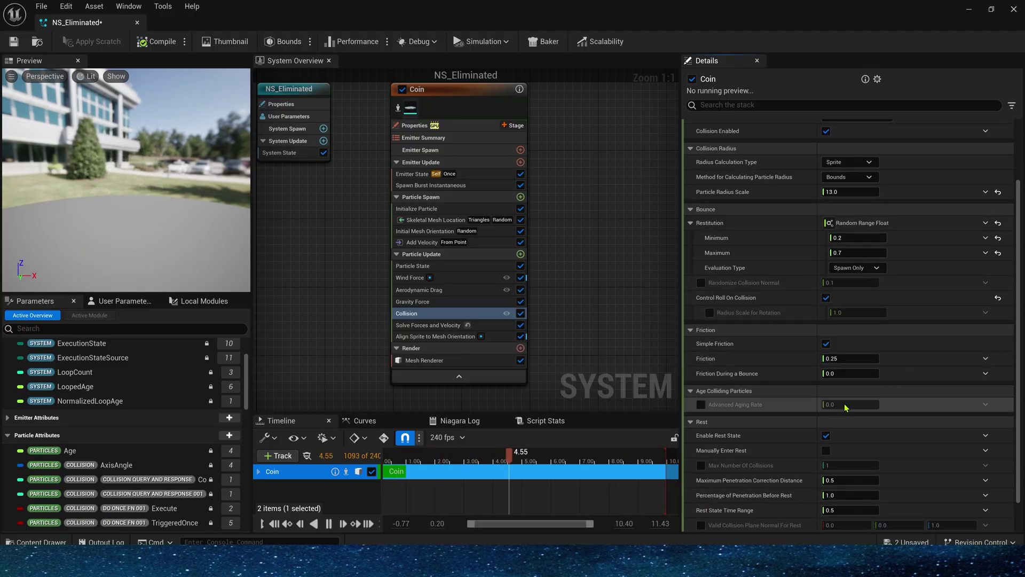
pyautogui.click(984, 359)
pyautogui.click(849, 218)
pyautogui.click(865, 374)
pyautogui.write('0.5')
pyautogui.press('Tab')
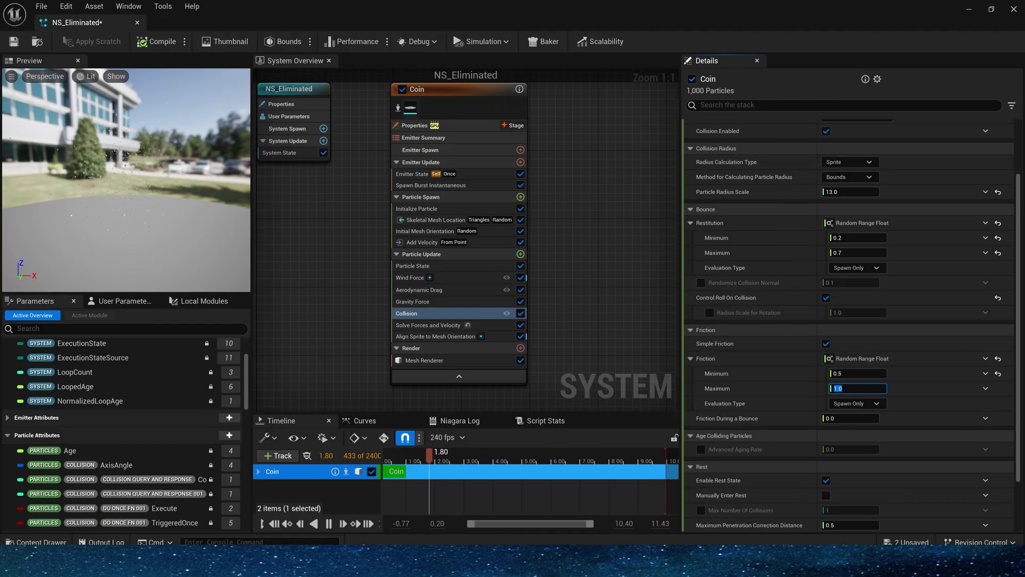
pyautogui.scroll(-3, 751, 390)
pyautogui.hotkey('ctrl', 's')
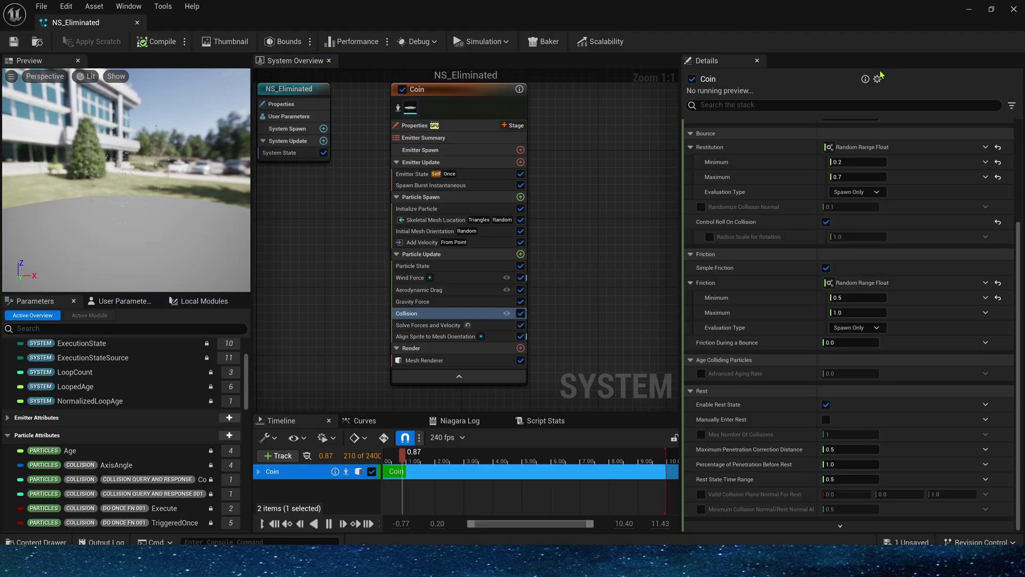
# Return to the level, select NS_Eliminated2 and reset it to examine how the coins collide with the floor
pyautogui.click(969, 9)
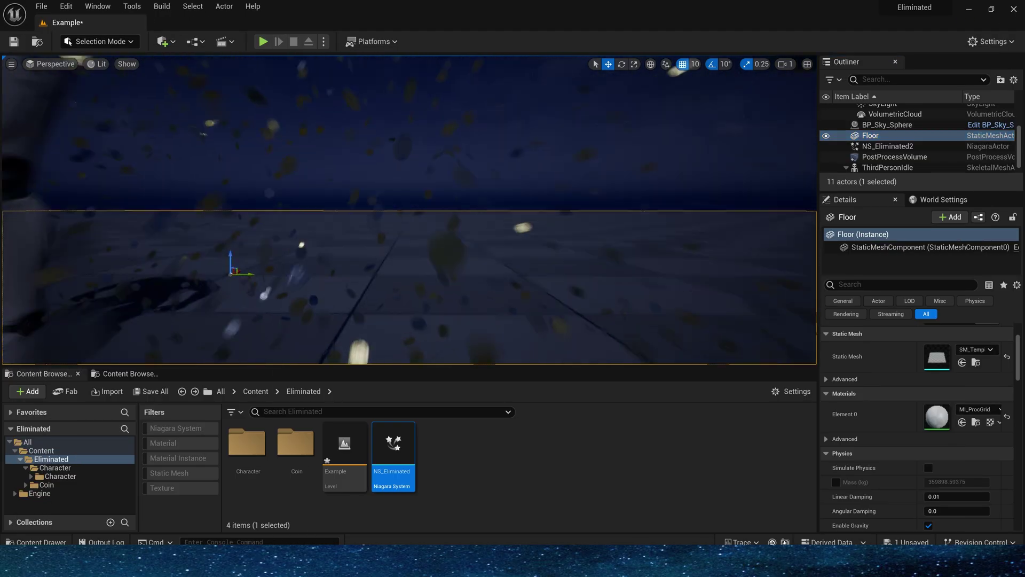
pyautogui.moveTo(535, 233); pyautogui.dragTo(377, 197, button='right')
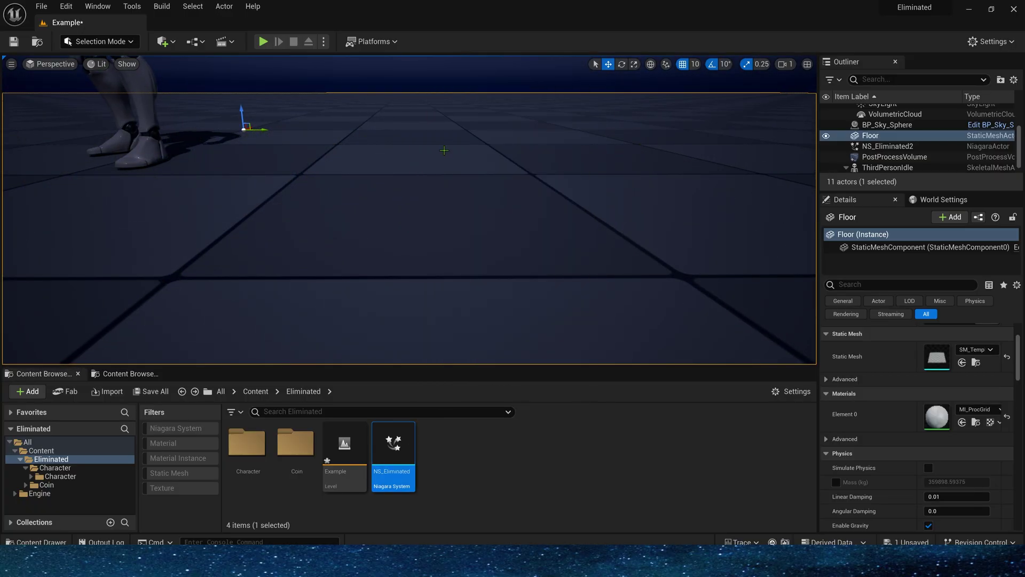
pyautogui.scroll(-3, 901, 348)
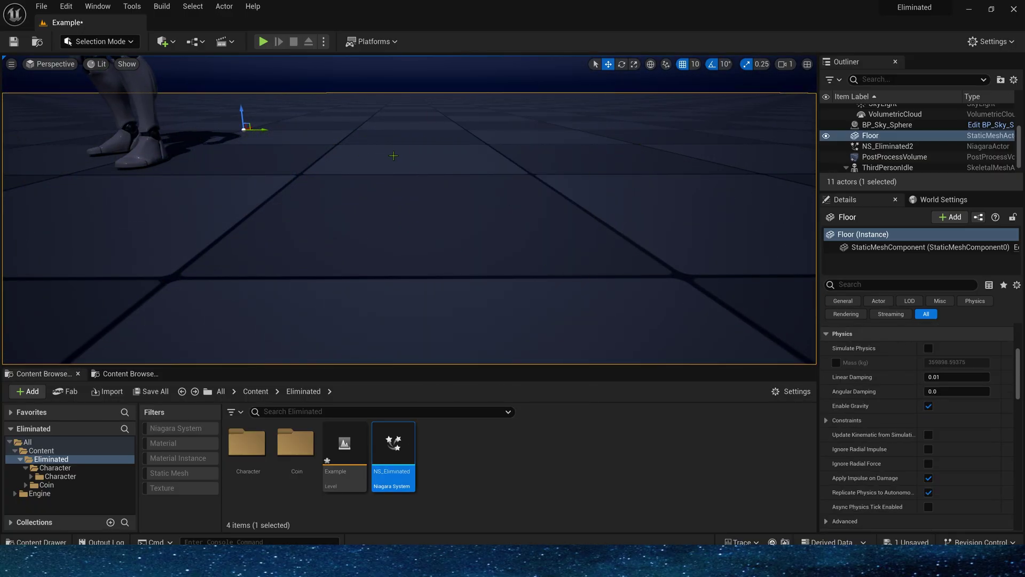
pyautogui.click(887, 145)
pyautogui.click(898, 405)
pyautogui.moveTo(481, 224); pyautogui.dragTo(433, 205, button='right')
pyautogui.press('g')
pyautogui.moveTo(512, 221); pyautogui.dragTo(510, 221, button='right')
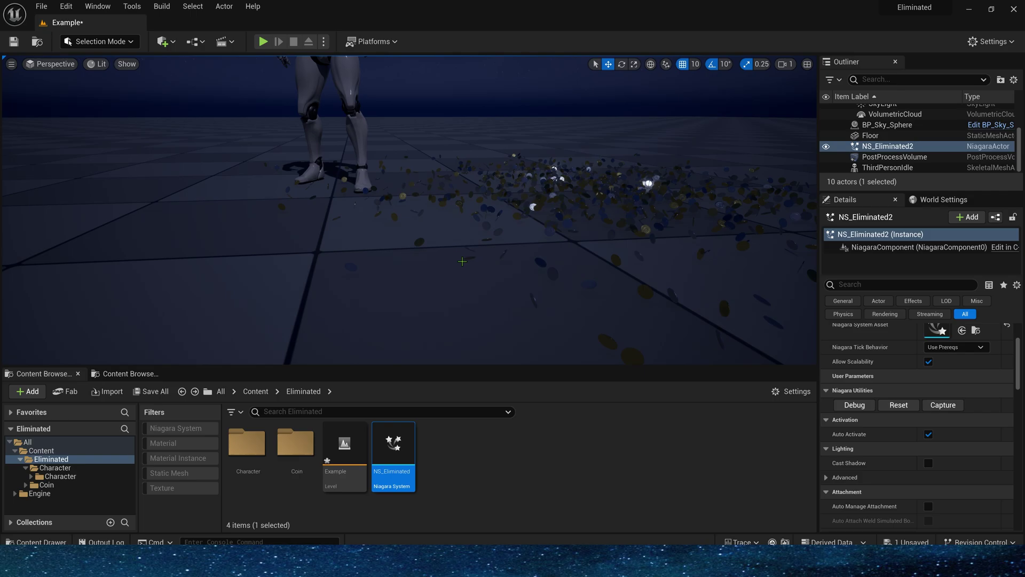
# Reopen NS_Eliminated and add Align Particles with Collision Plane to Particle Update, placed below Align Sprite to Mesh Orientation
pyautogui.doubleClick(394, 448)
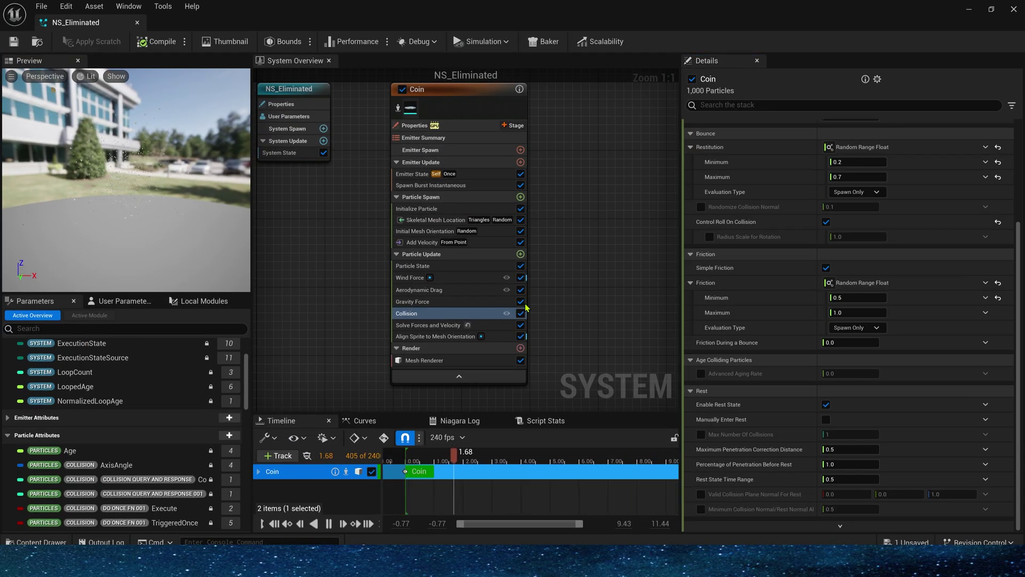
pyautogui.click(520, 254)
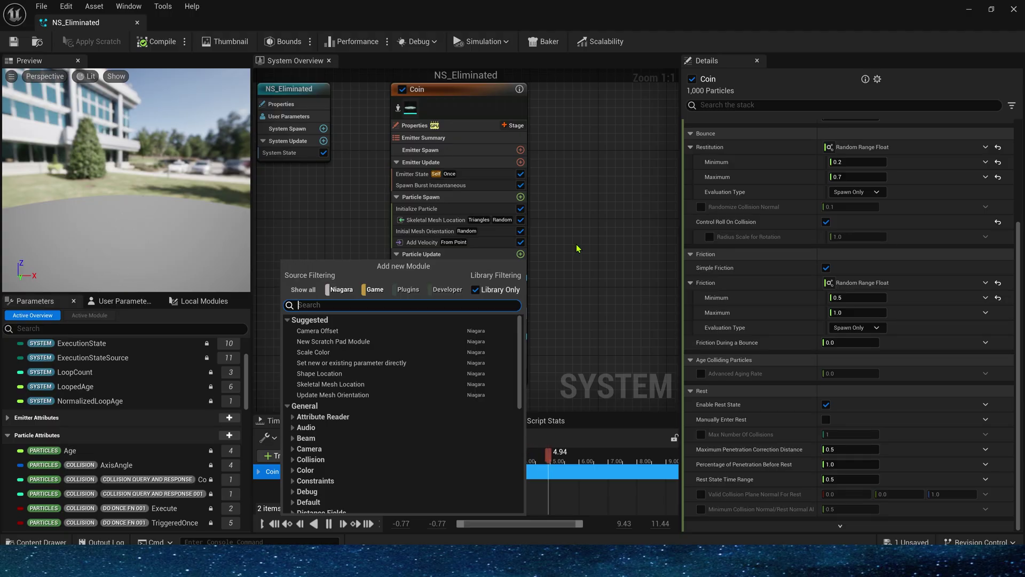
pyautogui.write('align')
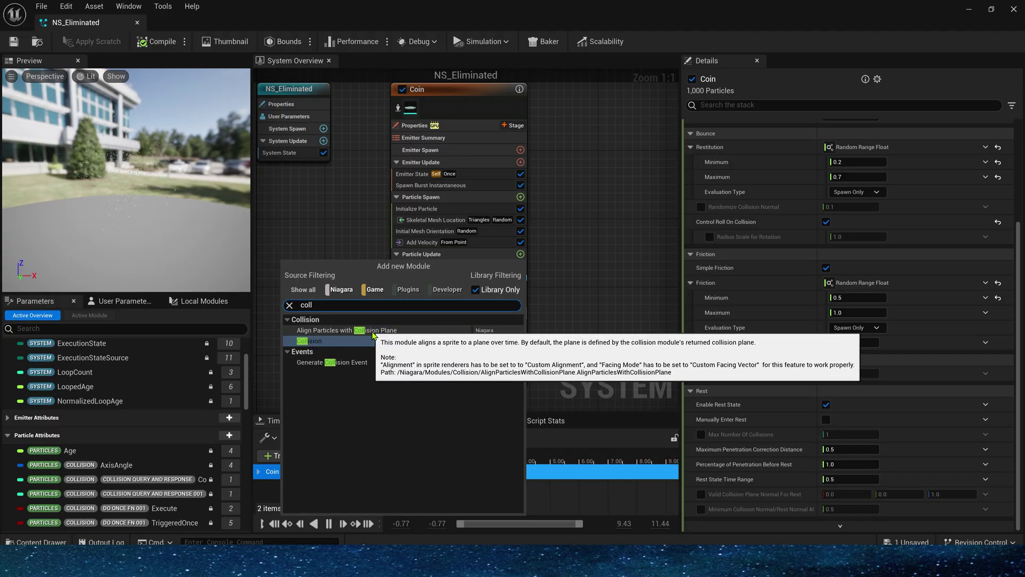
pyautogui.click(508, 330)
pyautogui.moveTo(507, 329); pyautogui.dragTo(449, 355)
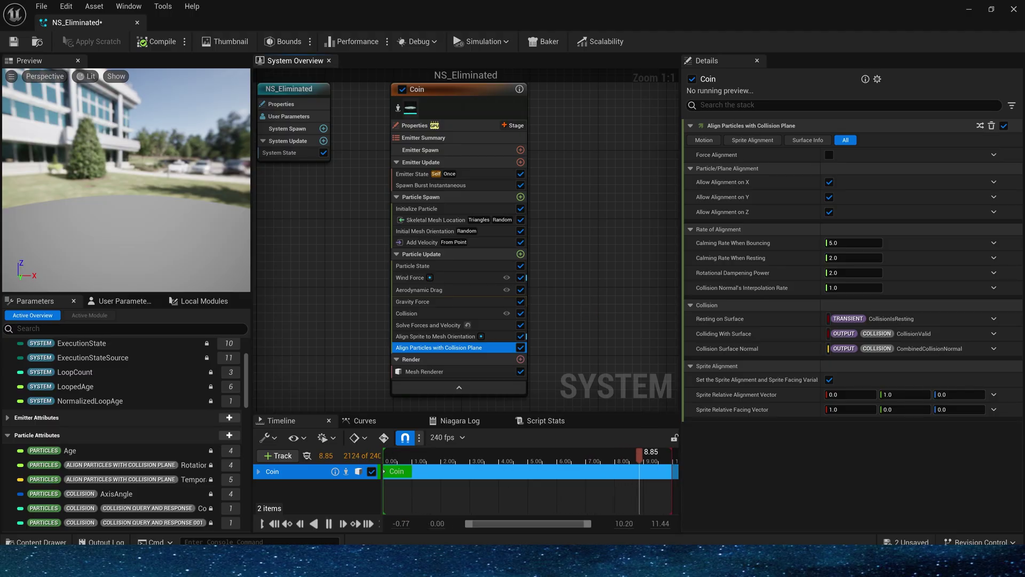
# Turn off collision plane alignment on X and Y, leaving only Z allowed, and save the system
pyautogui.click(830, 182)
pyautogui.click(829, 197)
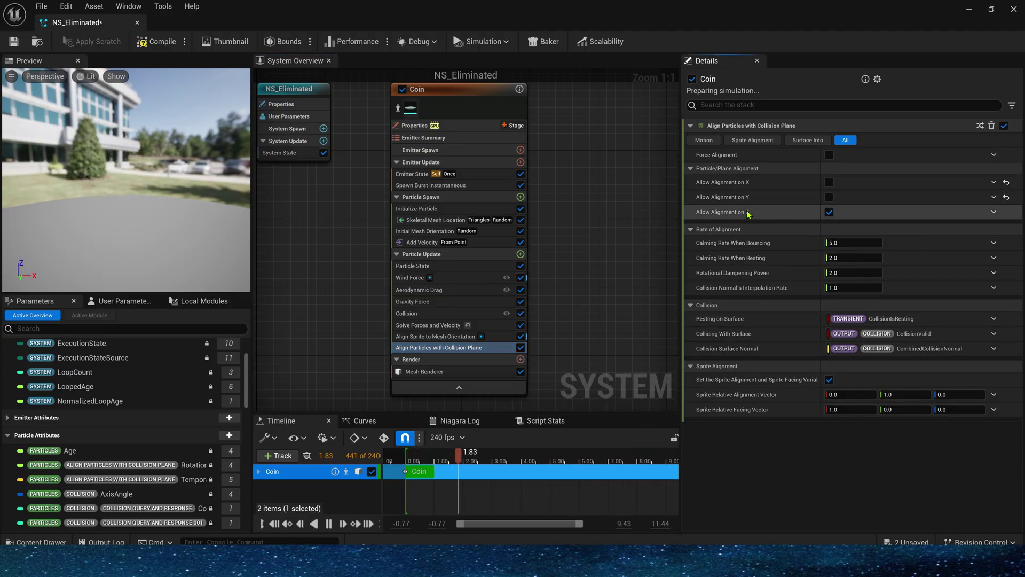
pyautogui.hotkey('ctrl', 's')
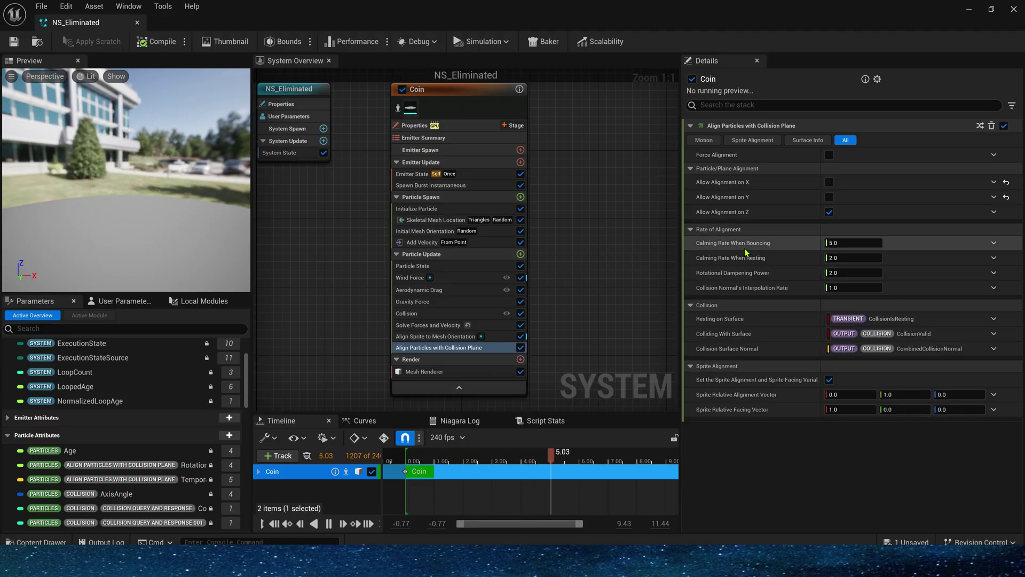
# Drive Calming Rate When Bouncing with Random Range Float, minimum 20 and maximum 30
pyautogui.click(994, 243)
pyautogui.click(781, 362)
pyautogui.click(865, 255)
pyautogui.write('20')
pyautogui.press('Tab')
pyautogui.write('30')
pyautogui.press('Return')
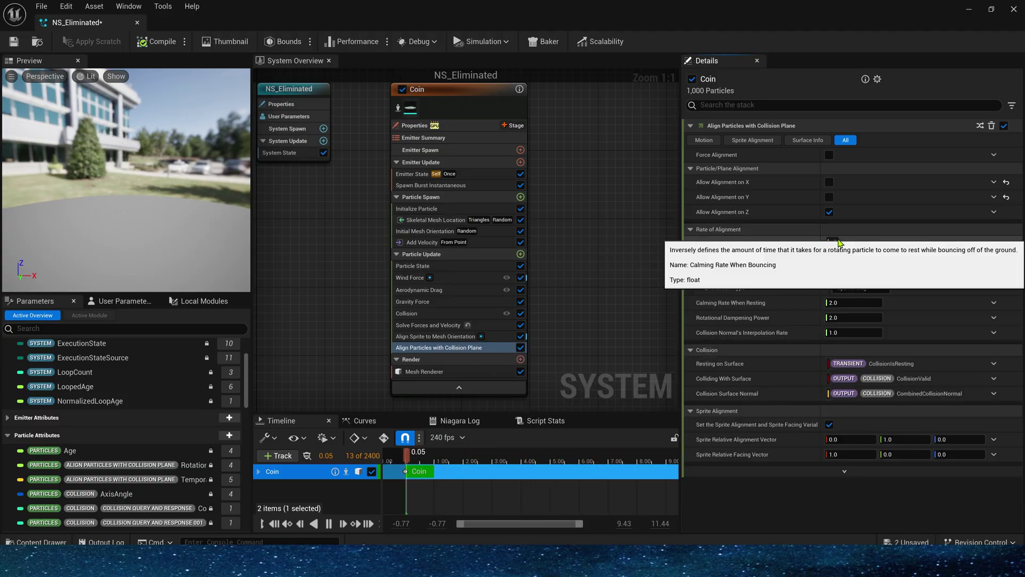
# Set the alignment module's Rotational Dampening Power to 1 and save the system
pyautogui.click(857, 317)
pyautogui.write('1')
pyautogui.press('Tab')
pyautogui.press('Return')
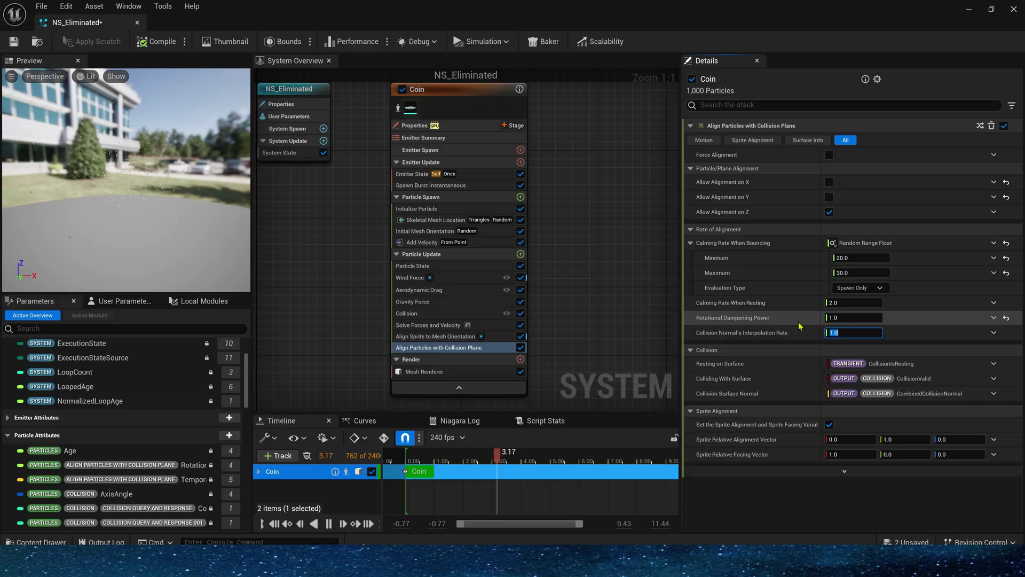
pyautogui.hotkey('ctrl', 's')
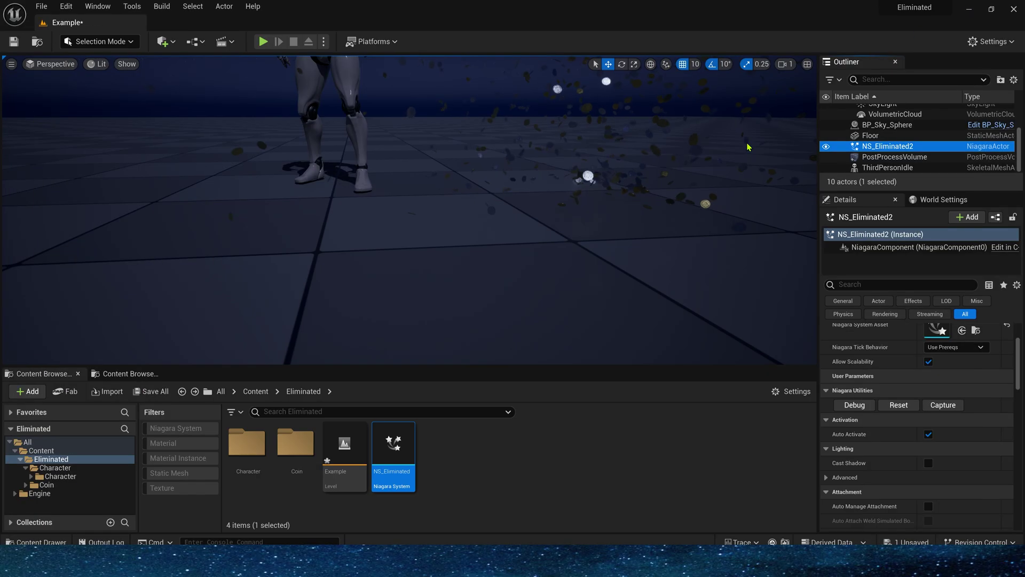
# Reset NS_Eliminated2 in the level and examine how the coins land and settle flat on the floor
pyautogui.moveTo(746, 147)
pyautogui.mouseDown(button='right')
pyautogui.moveTo(801, 120)
pyautogui.moveTo(809, 134)
pyautogui.moveTo(758, 158)
pyautogui.mouseUp(button='right')
pyautogui.press('w')
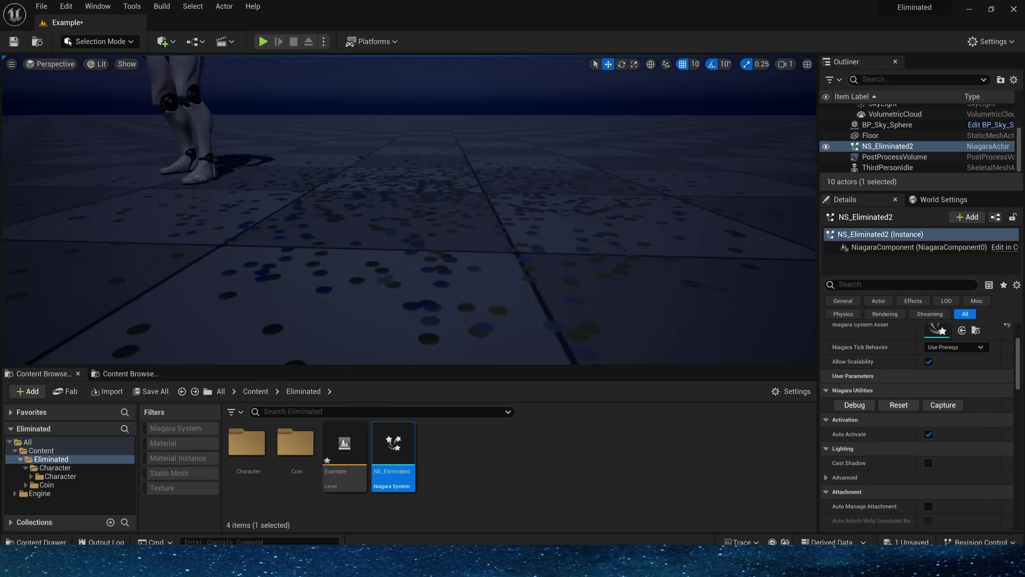
pyautogui.click(899, 405)
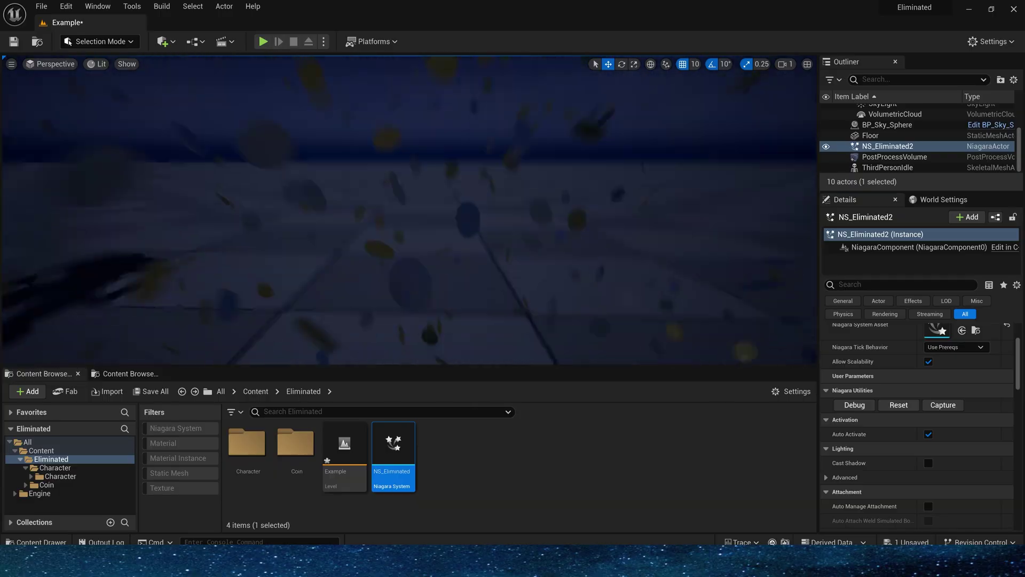
pyautogui.moveTo(487, 281); pyautogui.dragTo(487, 288, button='right')
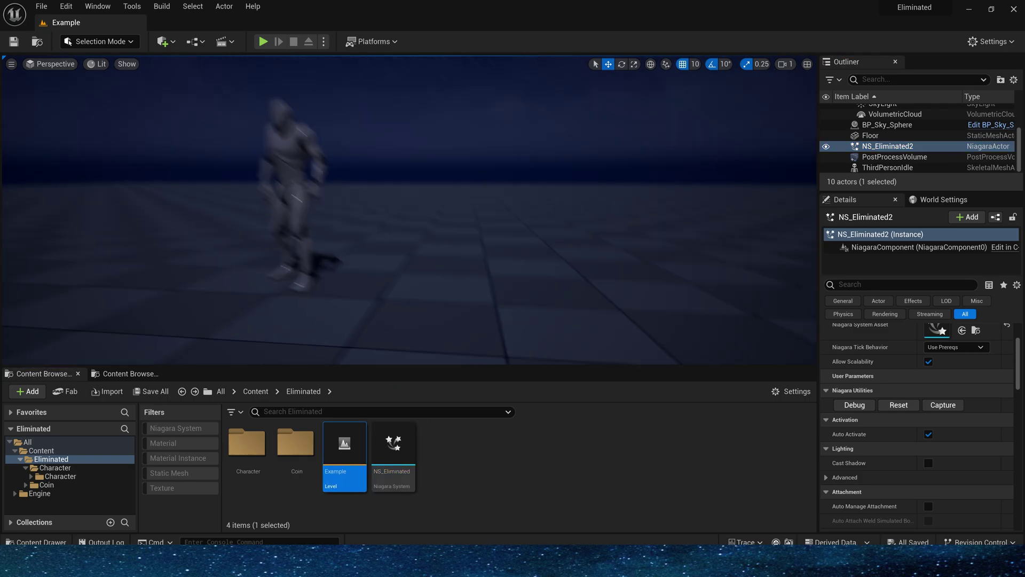
# Attach NS_Eliminated2 to ThirdPersonIdle with no socket or bone, and reset the effect
pyautogui.moveTo(905, 153); pyautogui.dragTo(902, 170)
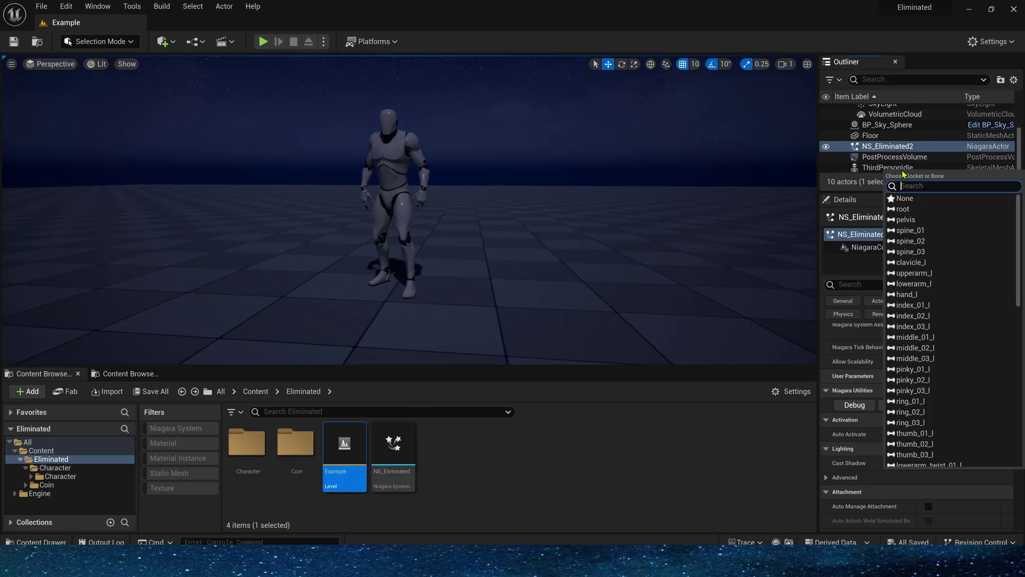
pyautogui.click(915, 197)
pyautogui.click(898, 405)
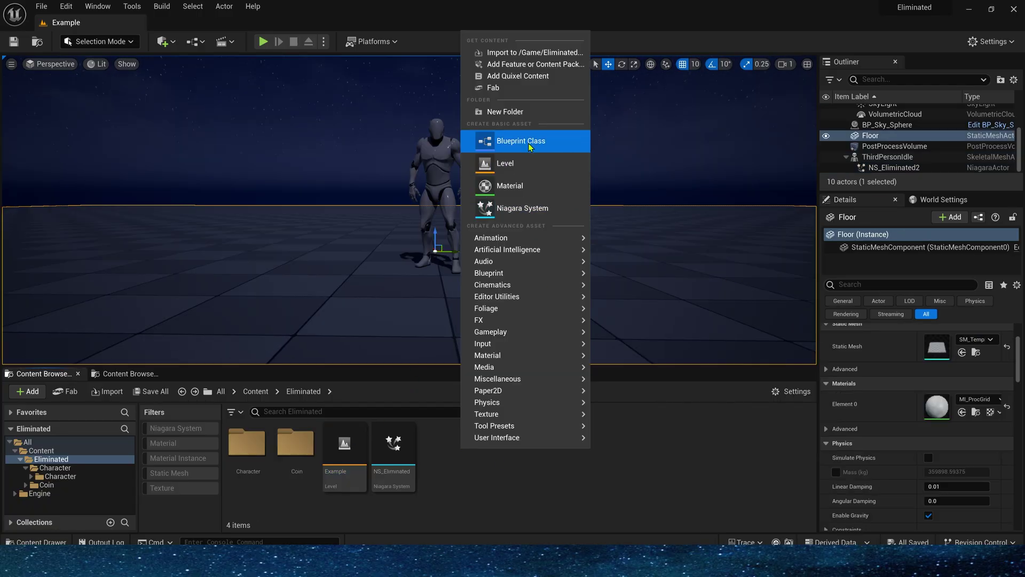
# Create a Blueprint Class named BP_Eliminated_1 in the Eliminated folder
pyautogui.click(521, 141)
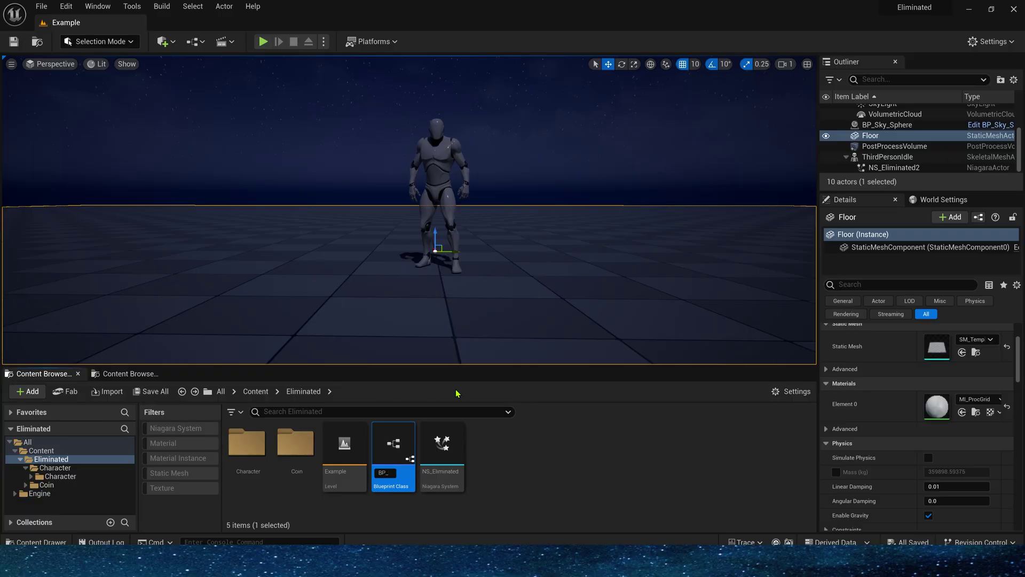
pyautogui.write('BP_Eliminated')
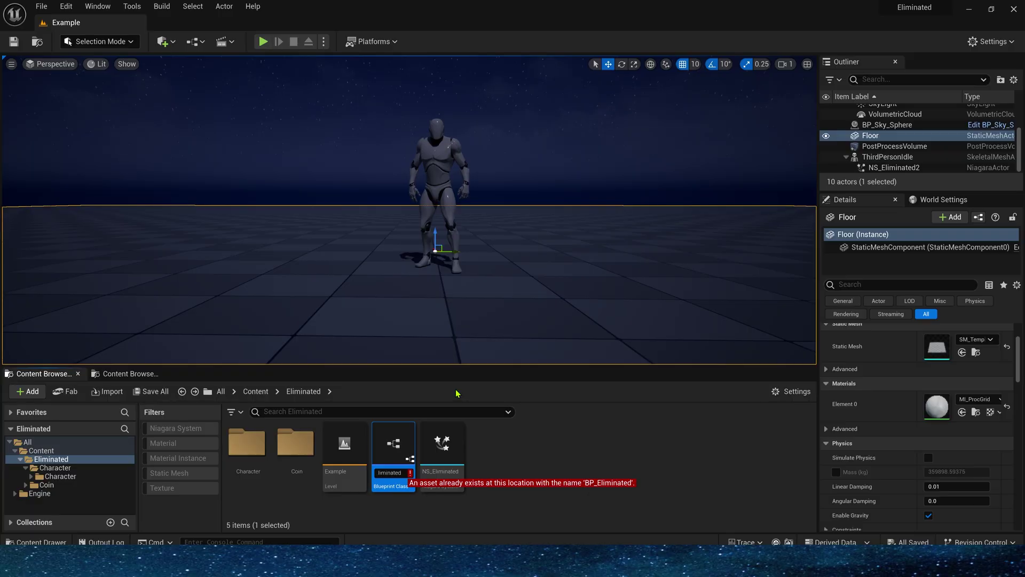
pyautogui.write('_1')
pyautogui.press('Return')
# Open BP_Eliminated_1's event graph and delete the Event ActorBeginOverlap and Event Tick nodes
pyautogui.doubleClick(363, 444)
pyautogui.click(363, 61)
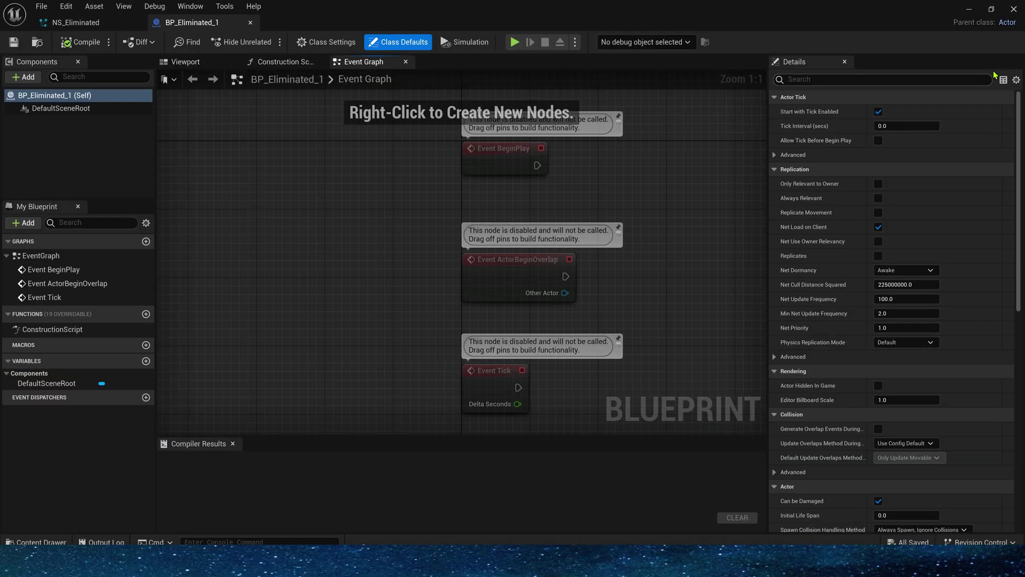
pyautogui.moveTo(587, 224); pyautogui.dragTo(469, 213, button='right')
pyautogui.moveTo(323, 216); pyautogui.dragTo(464, 407)
pyautogui.press('Delete')
# Run a Spawn System Attached node from Event BeginPlay, with NS_Eliminated as its System Template
pyautogui.moveTo(537, 184); pyautogui.dragTo(485, 211, button='right')
pyautogui.moveTo(367, 180); pyautogui.dragTo(463, 180)
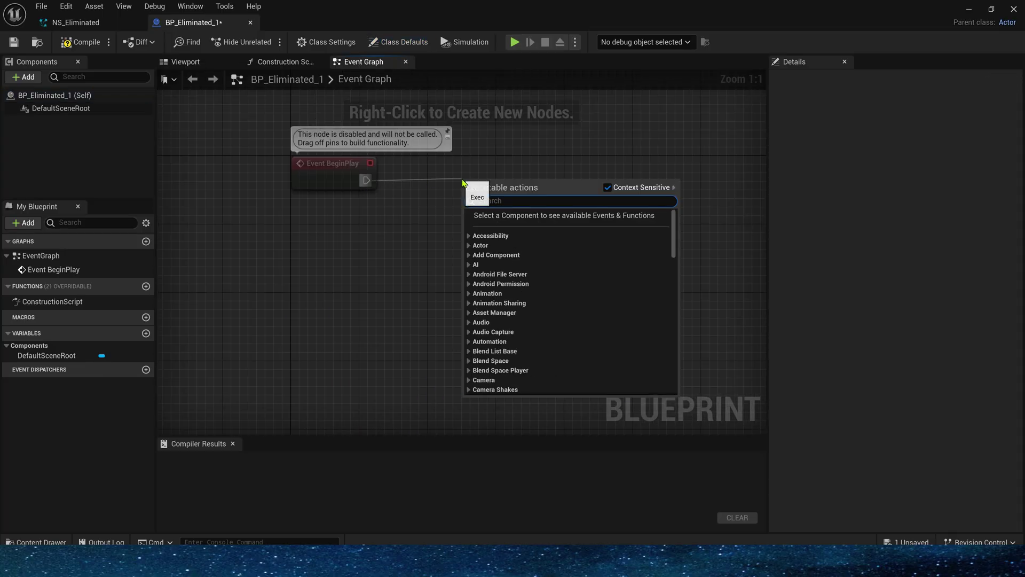
pyautogui.write('spawn')
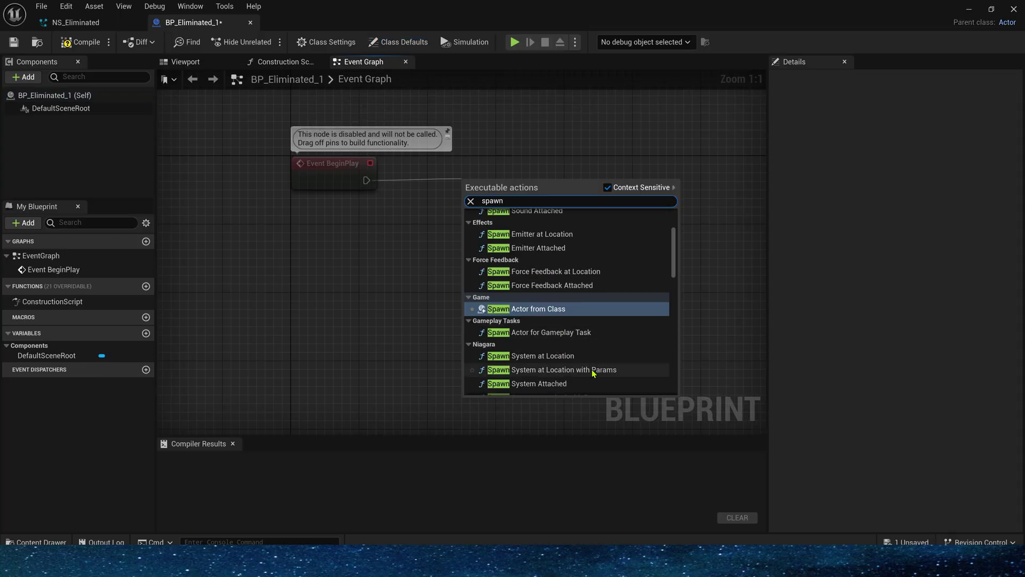
pyautogui.click(555, 384)
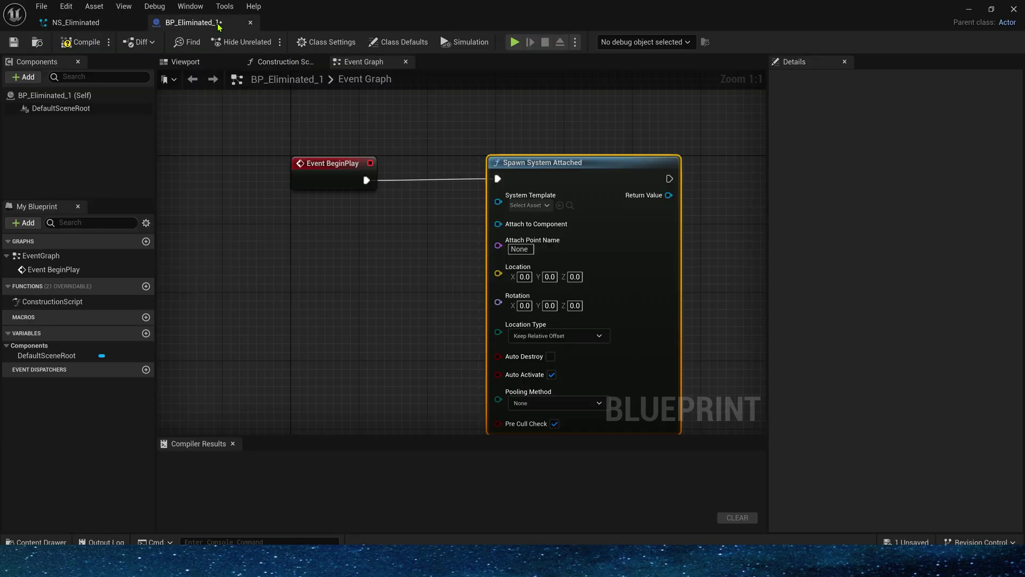
pyautogui.click(559, 205)
# Create a blueprint variable named Character with the Skeletal Mesh Actor object reference type
pyautogui.click(146, 333)
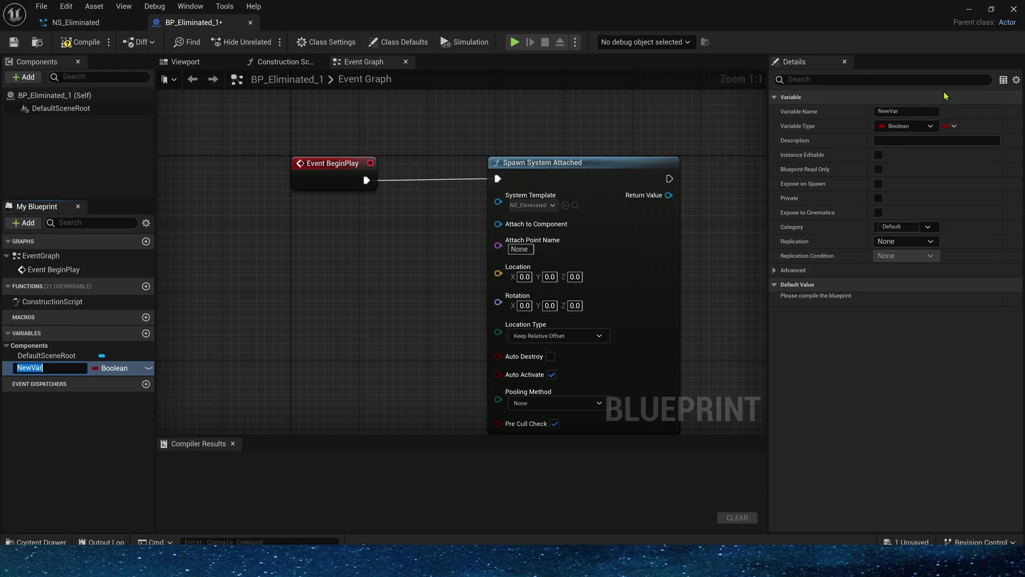
pyautogui.click(908, 126)
pyautogui.write('s')
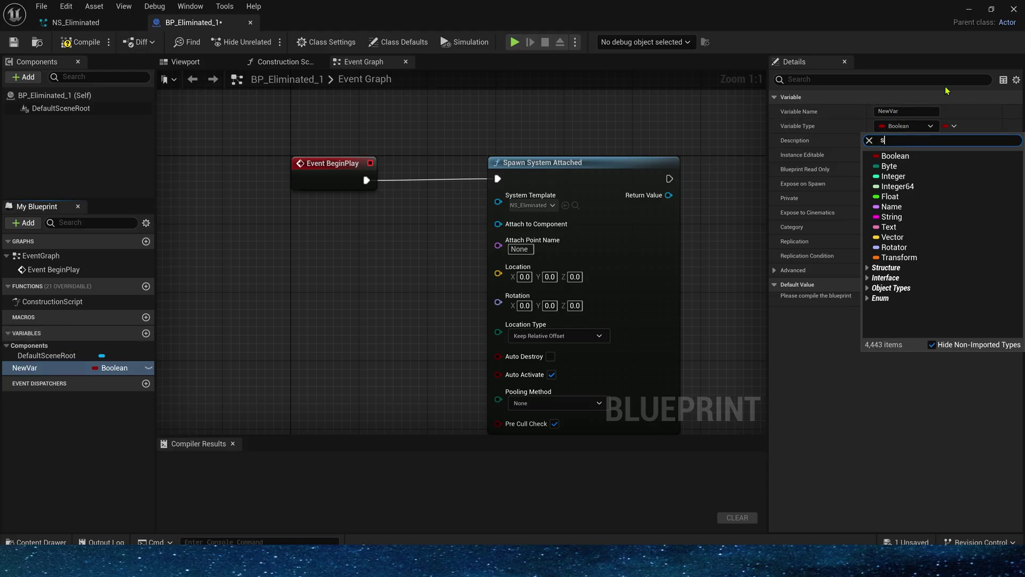
pyautogui.write('kel')
pyautogui.moveTo(931, 231)
pyautogui.click(822, 233)
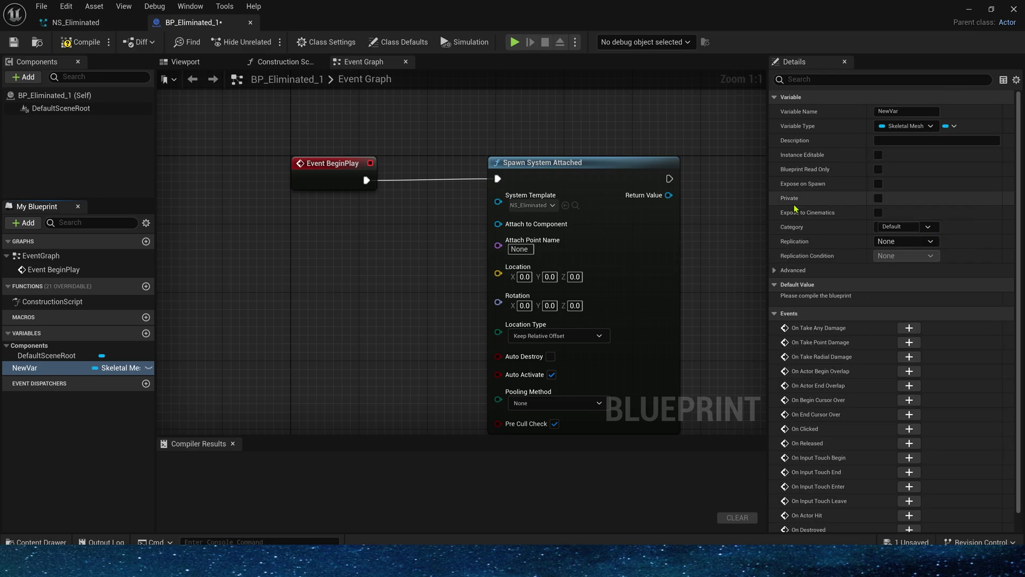
pyautogui.click(52, 369)
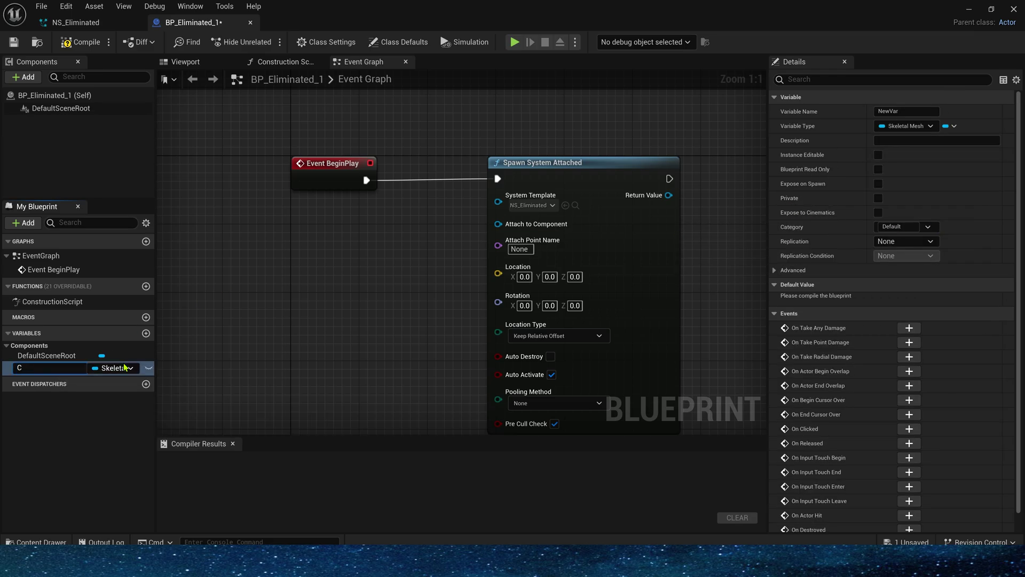
# Place a getter for the Character variable in the event graph and make the variable instance editable
pyautogui.moveTo(34, 368); pyautogui.dragTo(254, 290)
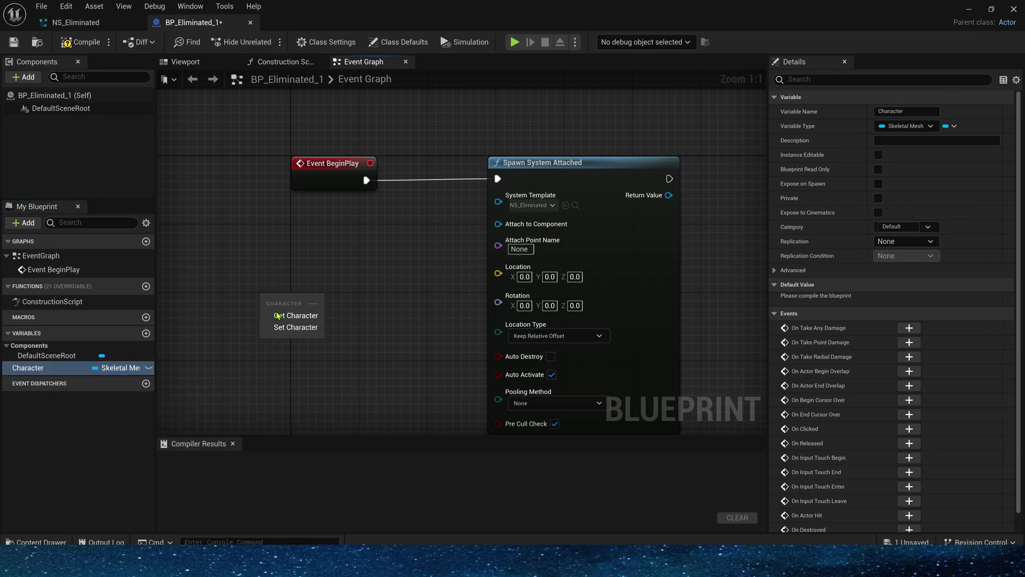
pyautogui.click(278, 315)
pyautogui.moveTo(246, 268); pyautogui.dragTo(362, 243, button='right')
pyautogui.moveTo(385, 276)
pyautogui.mouseDown()
pyautogui.moveTo(257, 287)
pyautogui.moveTo(614, 176)
pyautogui.moveTo(425, 281)
pyautogui.moveTo(396, 286)
pyautogui.mouseUp()
pyautogui.click(149, 367)
# Get the Skeletal Mesh Component from Character and connect it to Attach to Component on the Spawn System Attached node
pyautogui.write('skelt')
pyautogui.press('BackSpace')
pyautogui.write('etal')
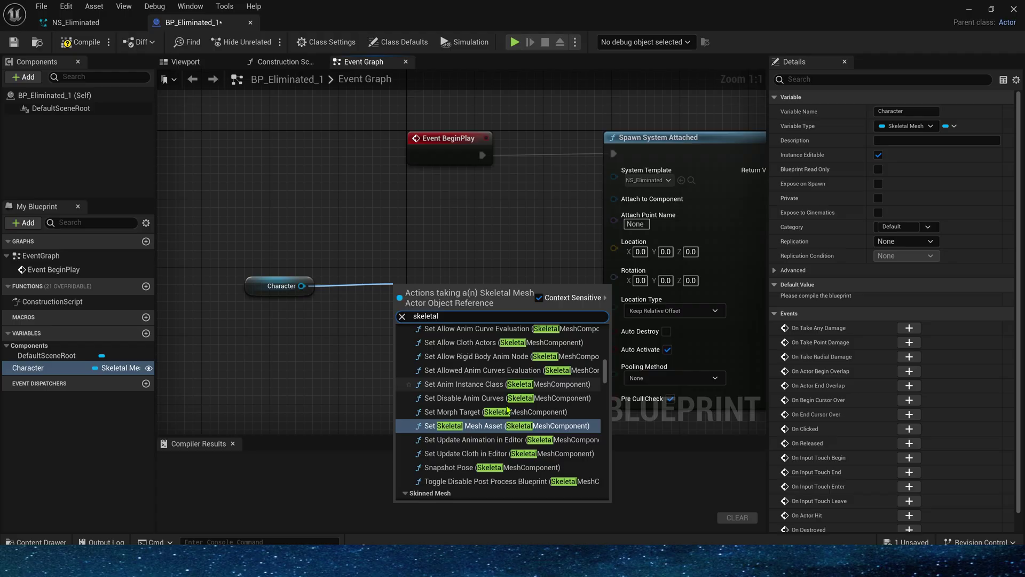
pyautogui.write(' mesh com')
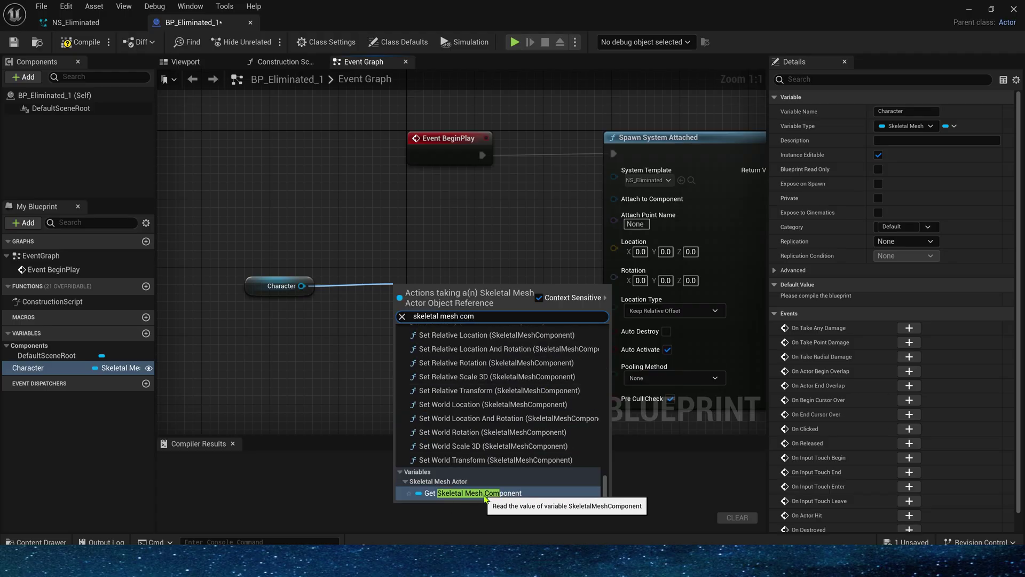
pyautogui.click(470, 493)
pyautogui.moveTo(507, 286); pyautogui.dragTo(614, 198)
pyautogui.moveTo(644, 190); pyautogui.dragTo(437, 187, button='right')
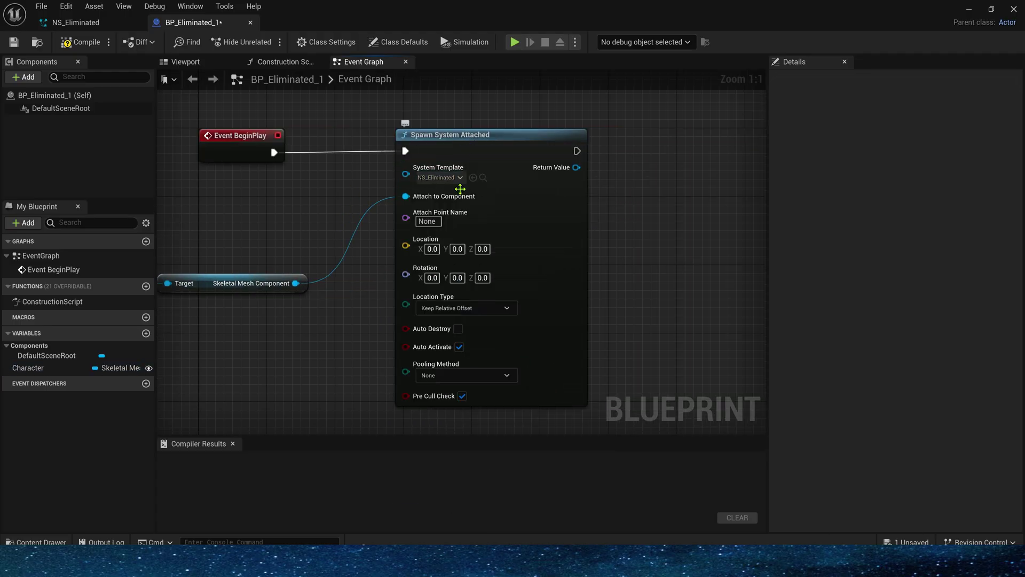
# Add a Set Visibility node targeting the Skeletal Mesh Component, with New Visibility off, and run it after Spawn System Attached
pyautogui.moveTo(350, 199); pyautogui.dragTo(314, 196, button='right')
pyautogui.moveTo(614, 171); pyautogui.dragTo(565, 218, button='right')
pyautogui.scroll(-2, 565, 217)
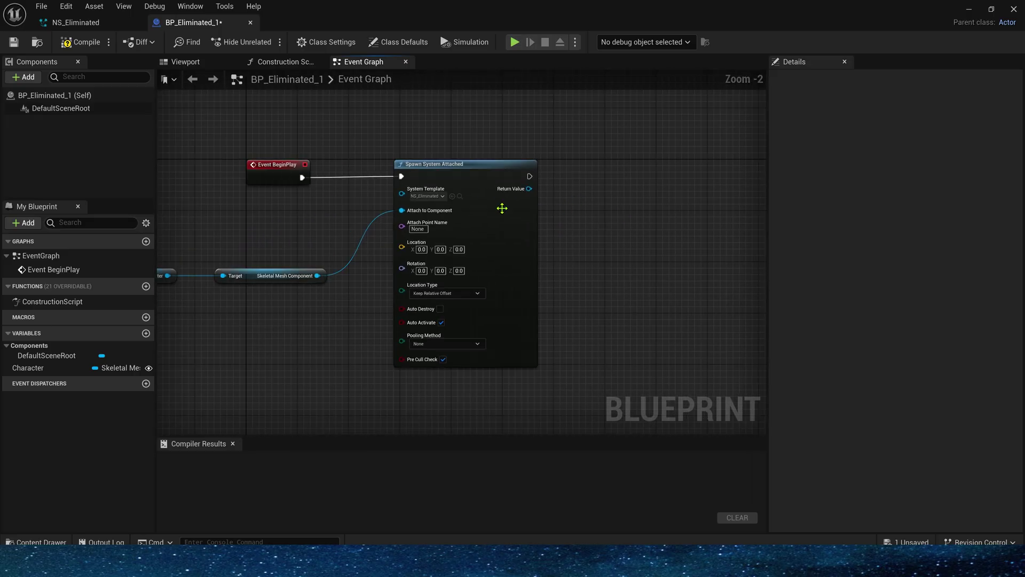
pyautogui.moveTo(496, 210); pyautogui.dragTo(570, 210, button='right')
pyautogui.moveTo(392, 312); pyautogui.dragTo(238, 328, button='right')
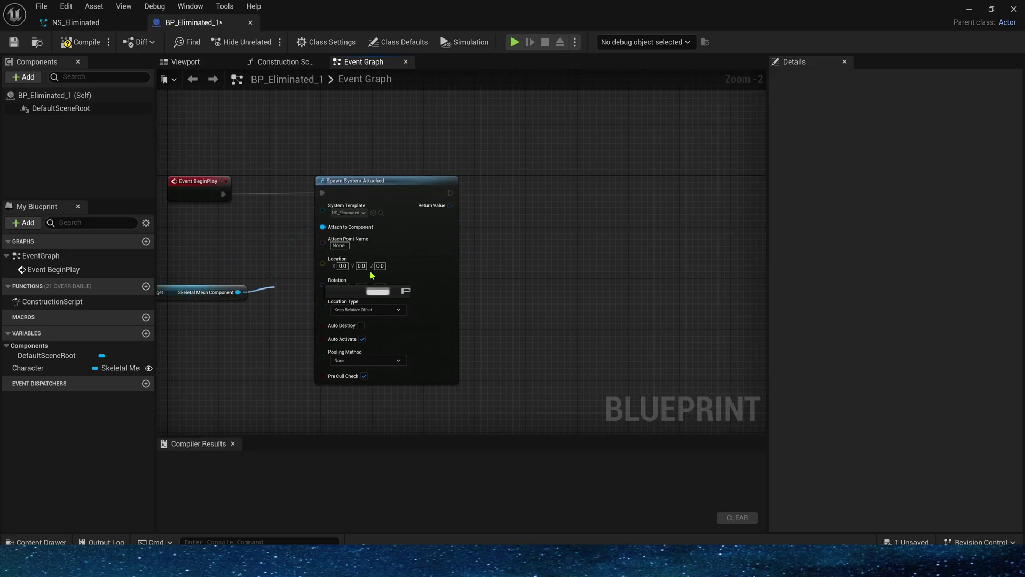
pyautogui.moveTo(238, 292); pyautogui.dragTo(554, 230)
pyautogui.write('set vis')
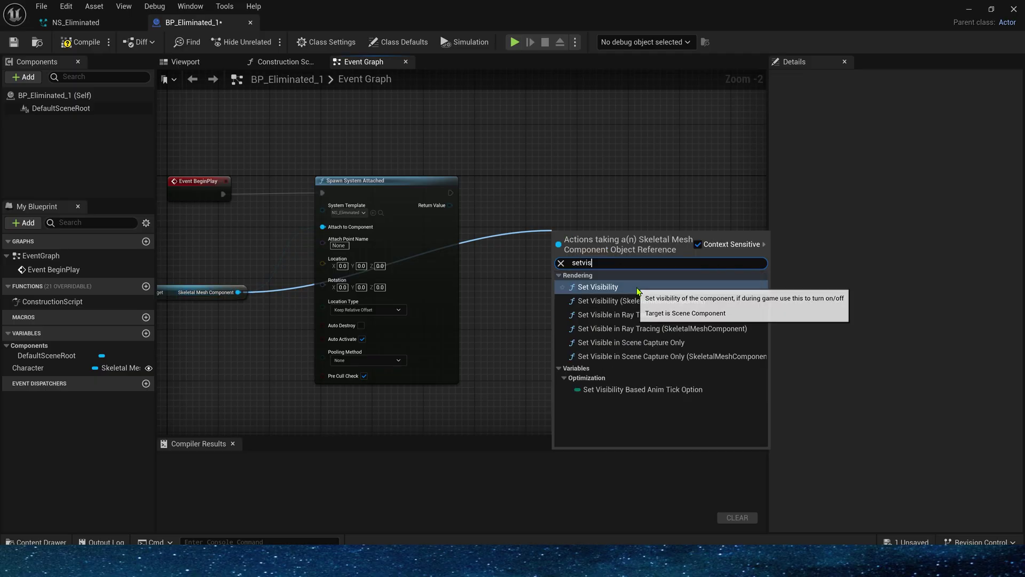
pyautogui.click(598, 287)
pyautogui.moveTo(451, 193); pyautogui.dragTo(560, 187)
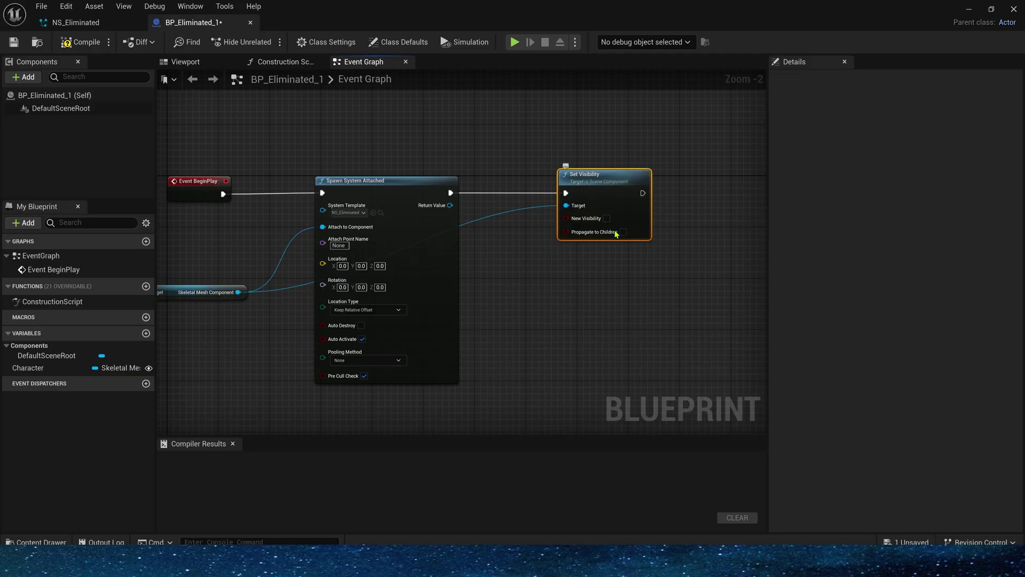
# Compile and save the BP_Eliminated_1 blueprint
pyautogui.moveTo(636, 323); pyautogui.dragTo(596, 272, button='right')
pyautogui.moveTo(531, 213); pyautogui.dragTo(574, 195, button='right')
pyautogui.click(80, 41)
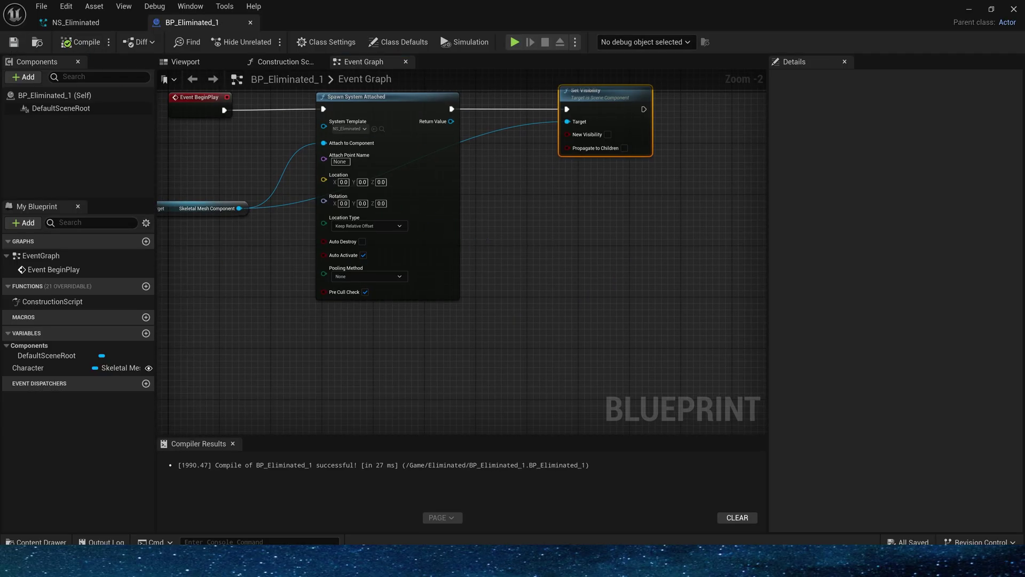
# Place BP_Eliminated_1 in the level beside the mannequin at about -130, 220, 10 and set its Character reference to ThirdPersonIdle
pyautogui.click(969, 9)
pyautogui.click(618, 247)
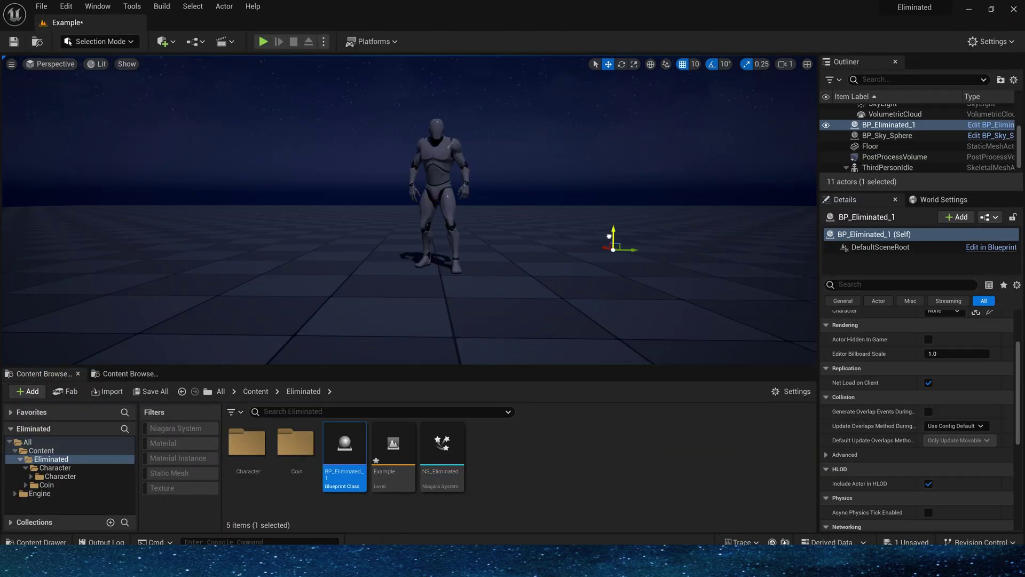
pyautogui.moveTo(609, 236); pyautogui.dragTo(609, 244)
pyautogui.scroll(2, 908, 368)
pyautogui.click(990, 388)
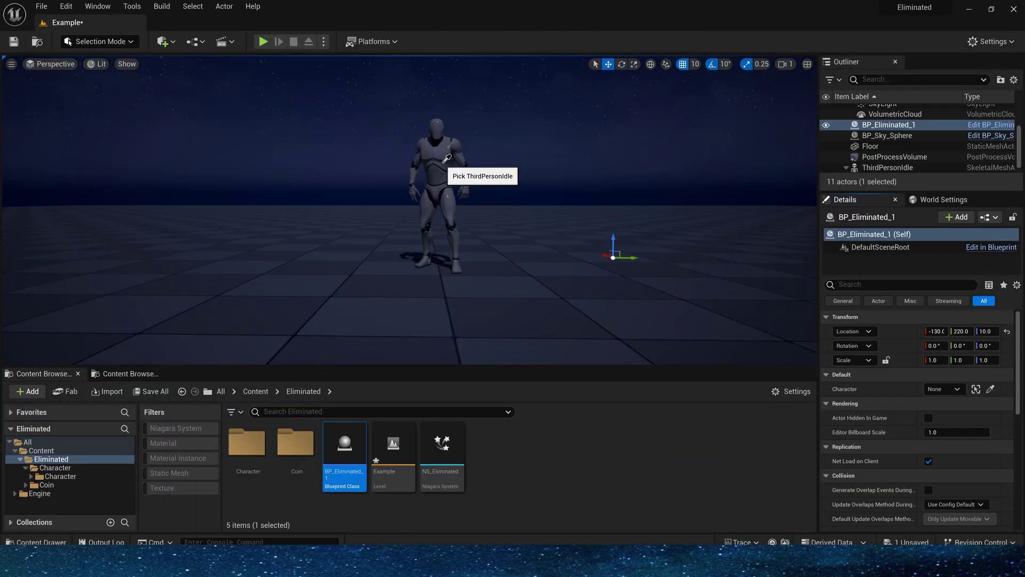
pyautogui.click(446, 159)
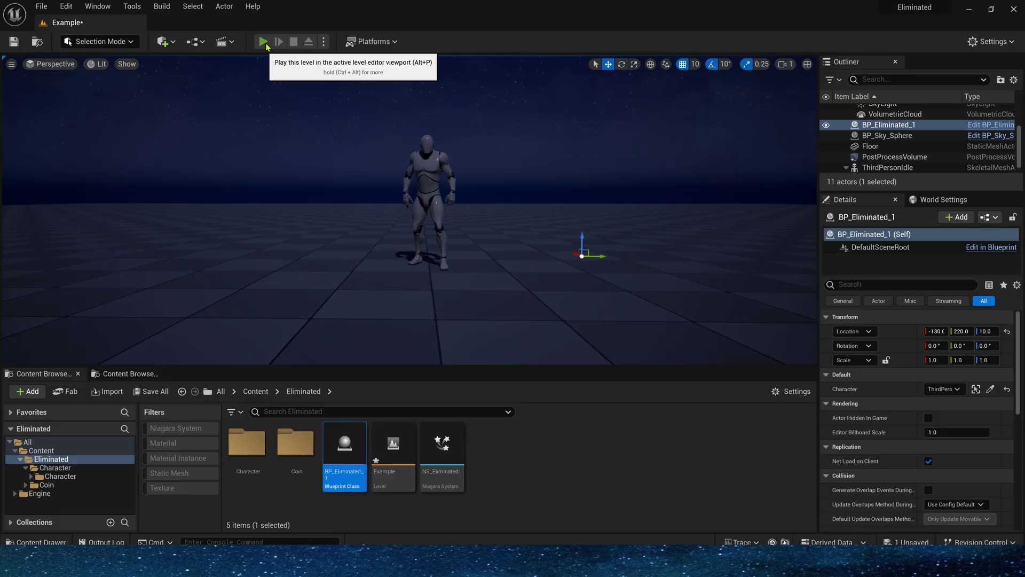
# Play the level and examine the coin burst as the character is eliminated
pyautogui.click(263, 42)
pyautogui.click(350, 126)
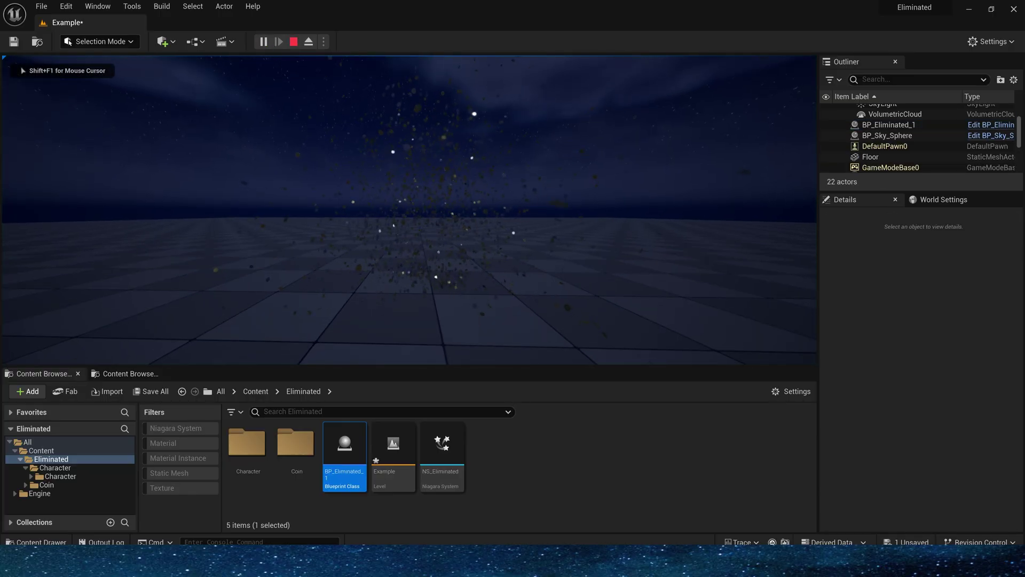